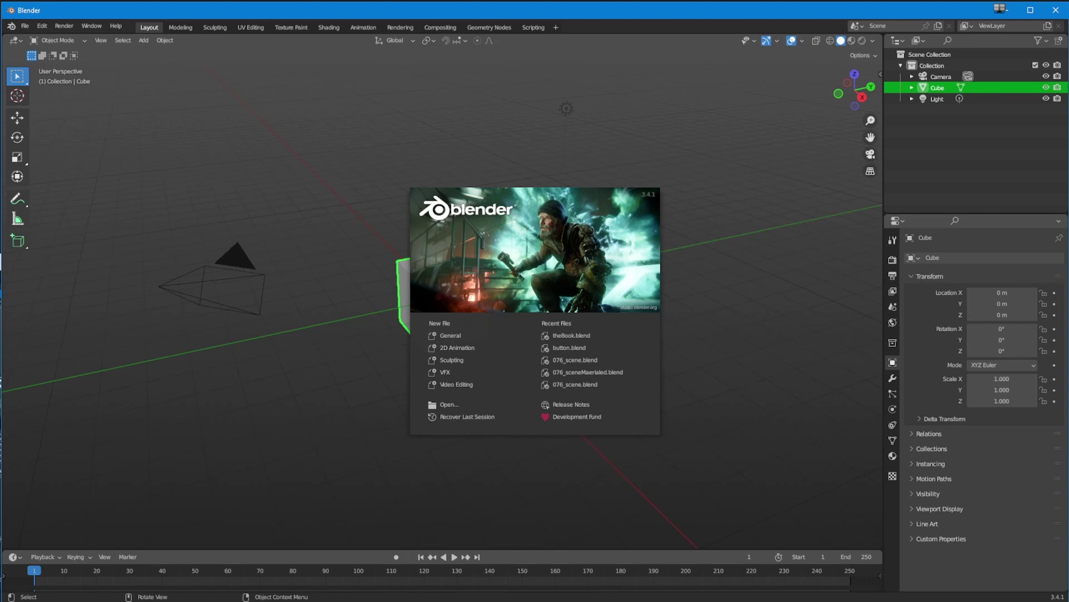
- Open the recent file theBook.blend and view the textured keypad device from several angles
click(567, 336)
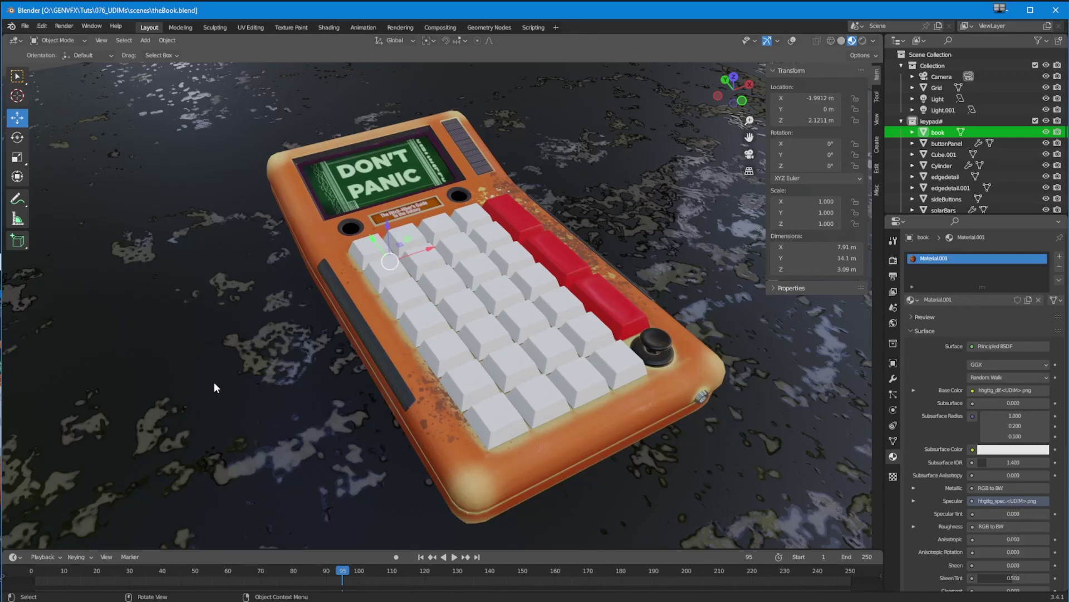
middle_drag(365, 443, 274, 446)
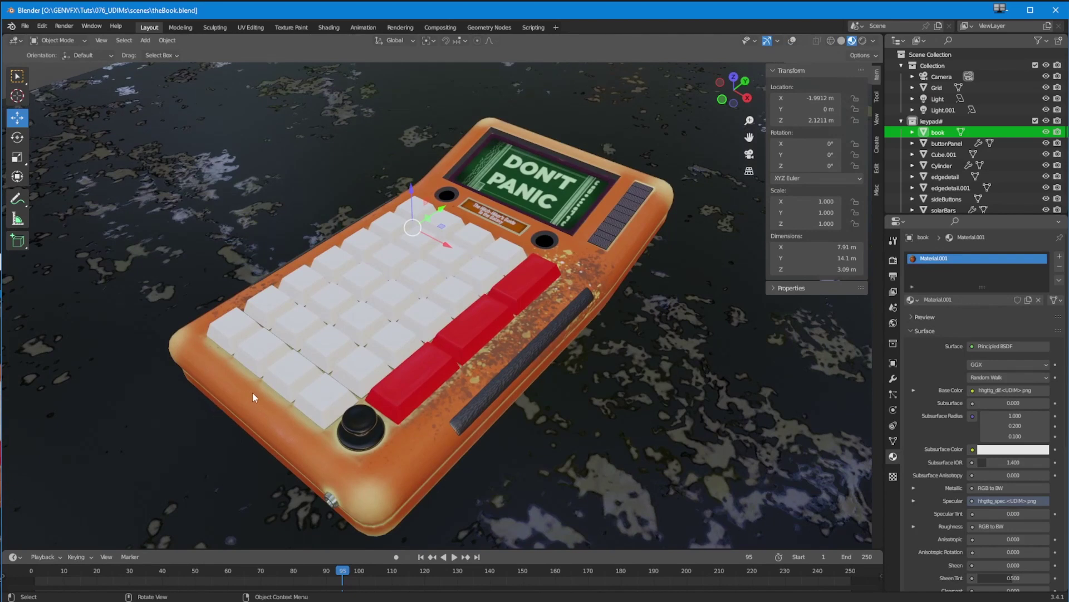
mouse_move(248, 438)
middle_down()
mouse_move(245, 450)
mouse_move(284, 474)
mouse_move(340, 482)
mouse_move(351, 464)
mouse_move(254, 439)
mouse_move(262, 454)
middle_up()
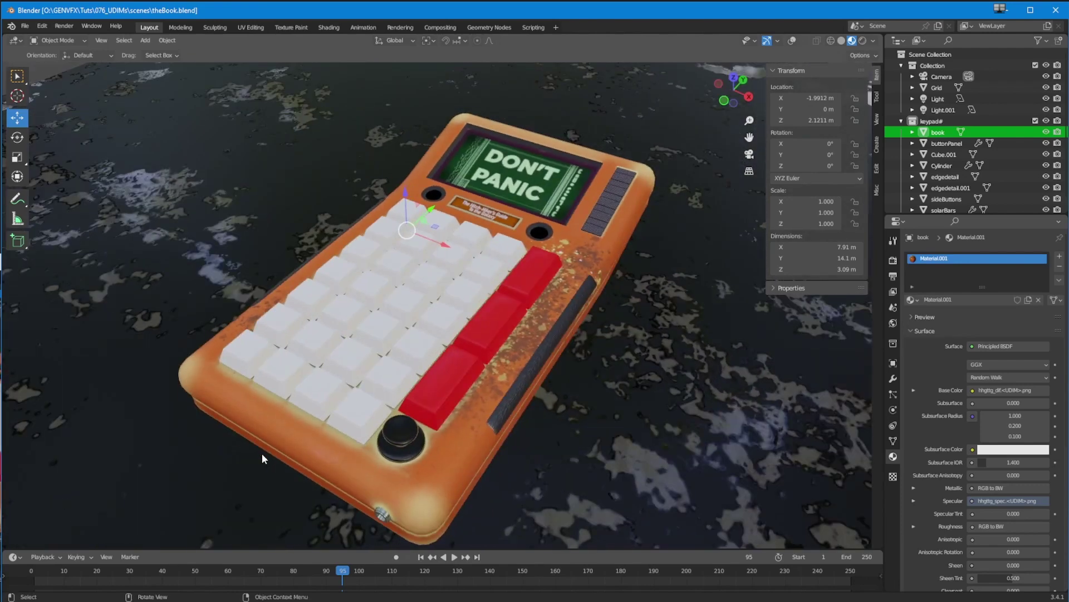
- Show the viewport overlays to inspect the device's wireframe around the screen and keys, and hide them again
click(792, 40)
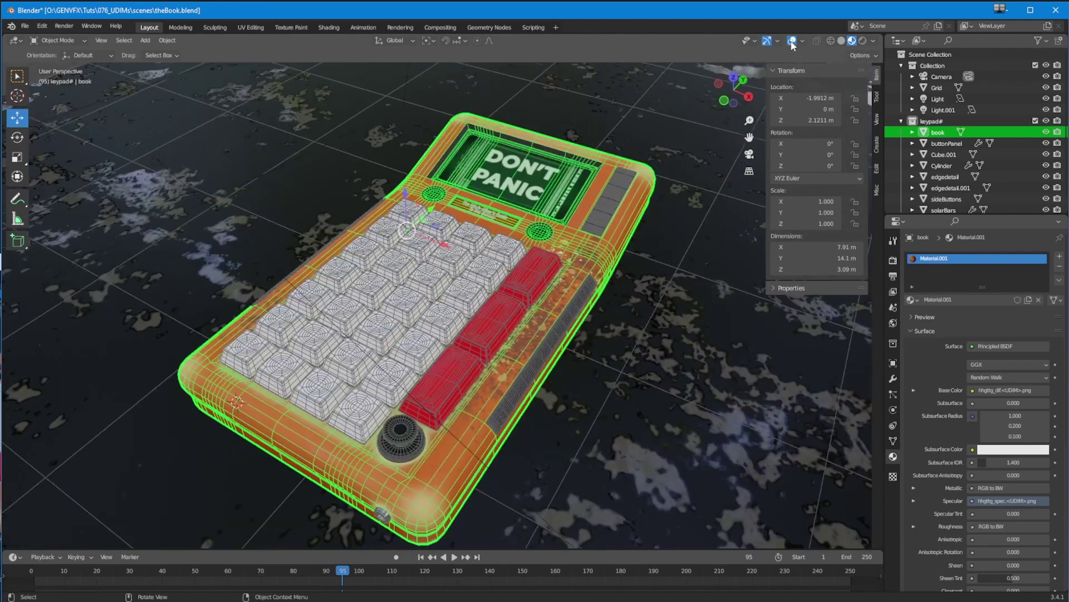
scroll(370, 410, up, 3)
middle_drag(371, 409, 489, 392)
shift+middle_drag(464, 318, 522, 439)
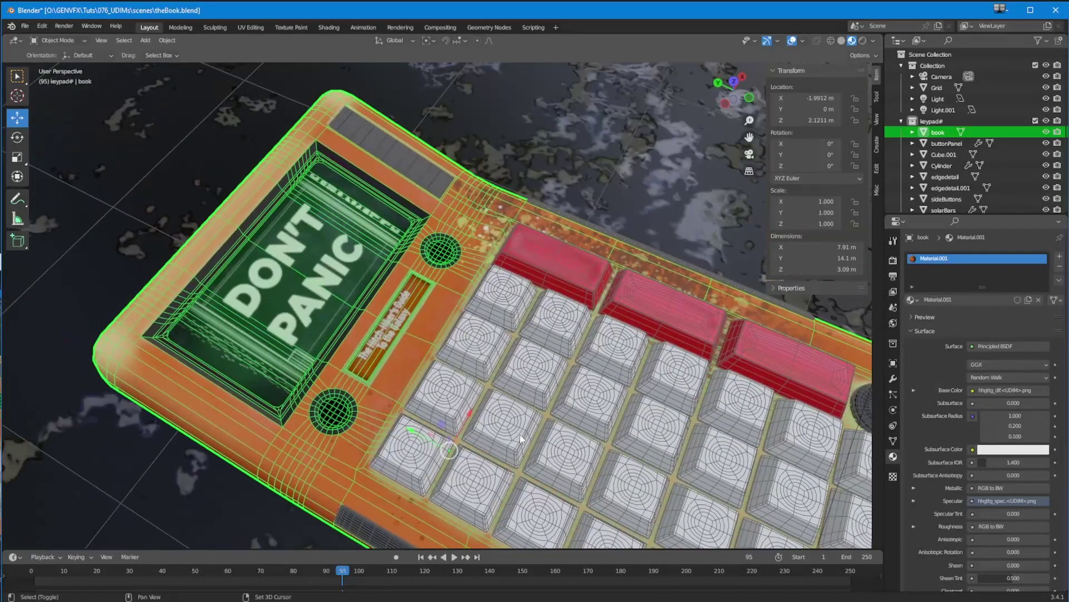
middle_drag(460, 403, 479, 378)
click(792, 41)
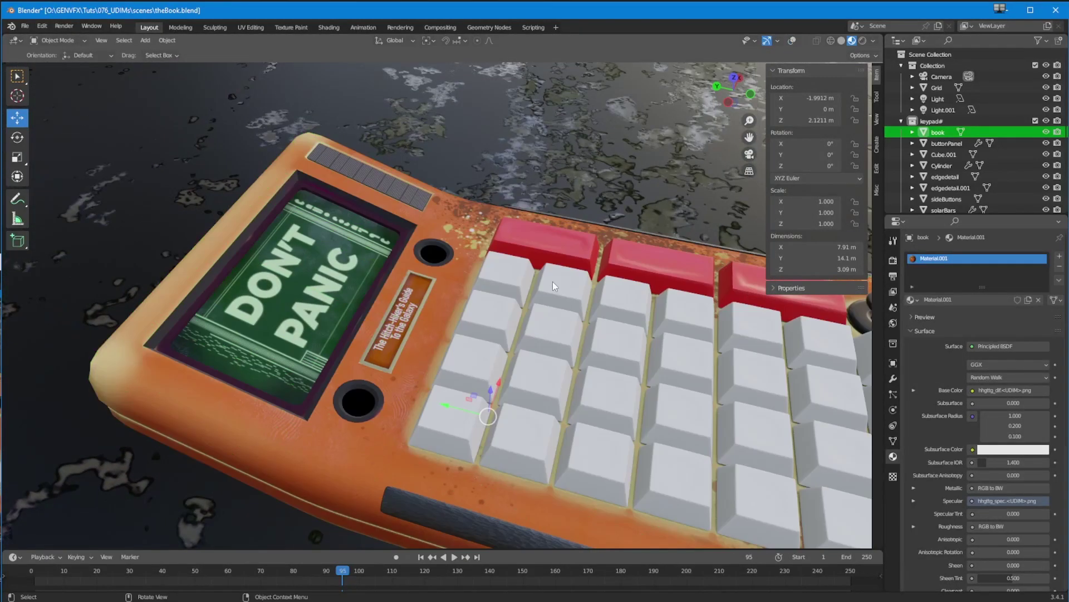
- Examine the texture detail on the worn casing, the DON'T PANIC screen, the title plate and the keys up close
middle_drag(552, 282, 459, 372)
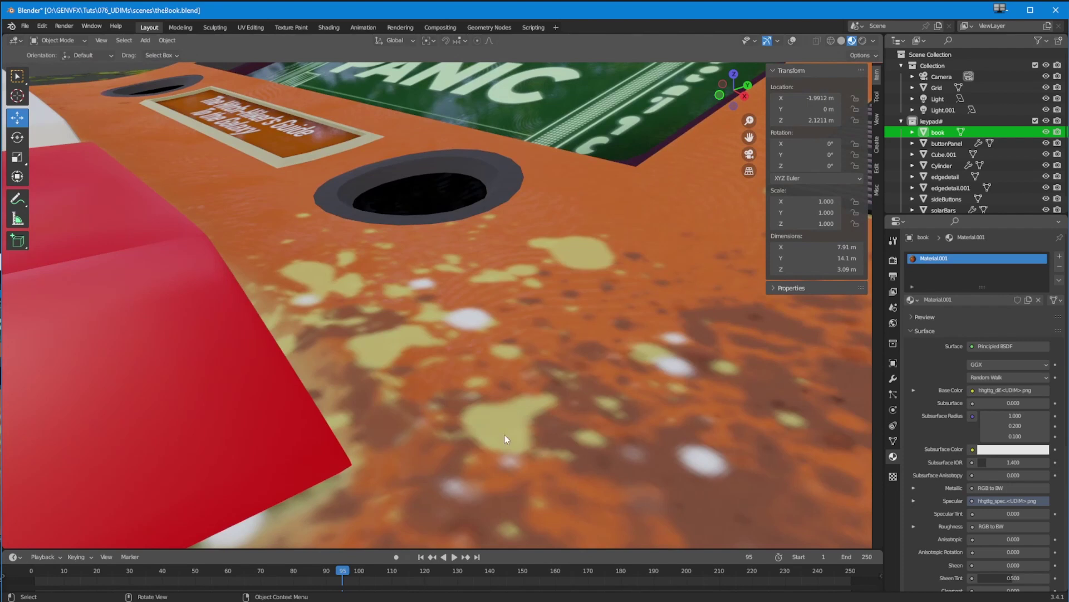
middle_drag(412, 305, 406, 429)
shift+middle_drag(354, 276, 341, 437)
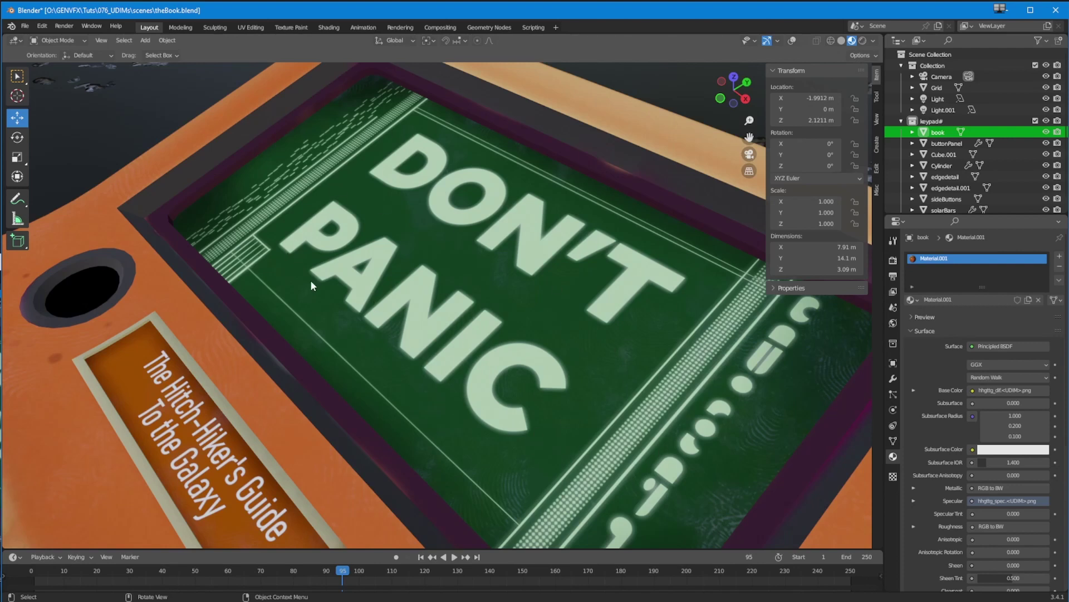
middle_drag(454, 360, 740, 370)
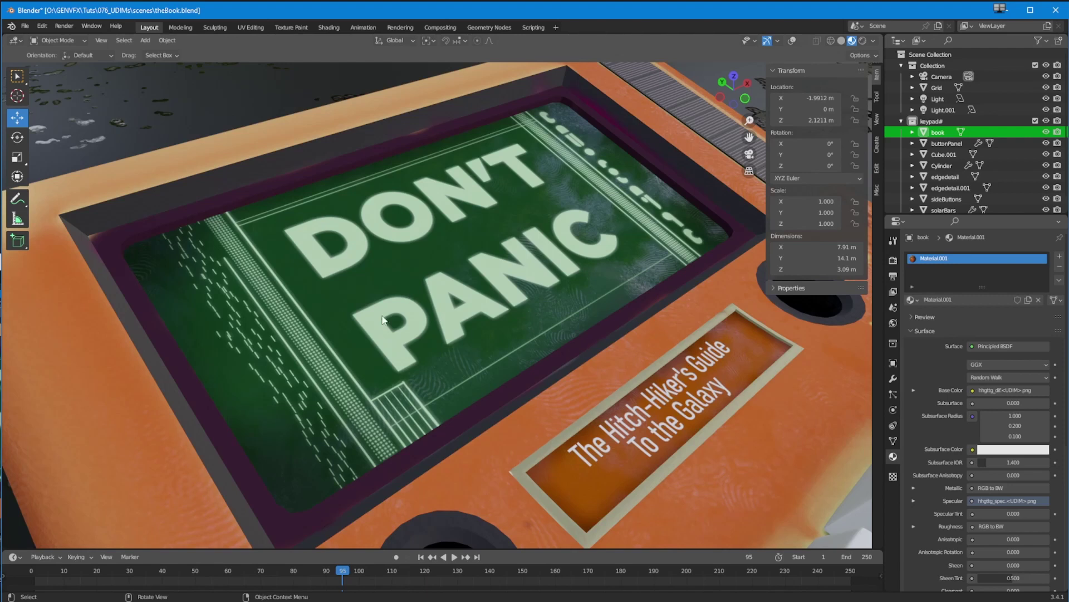
ctrl+middle_drag(470, 381, 409, 464)
shift+middle_drag(359, 390, 326, 403)
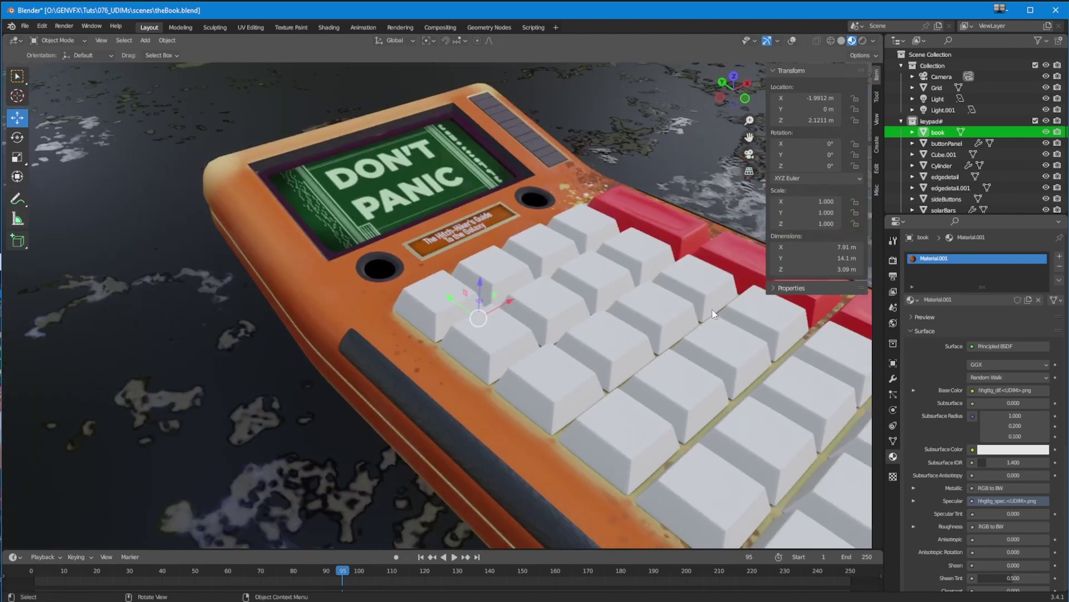
middle_drag(383, 356, 386, 300)
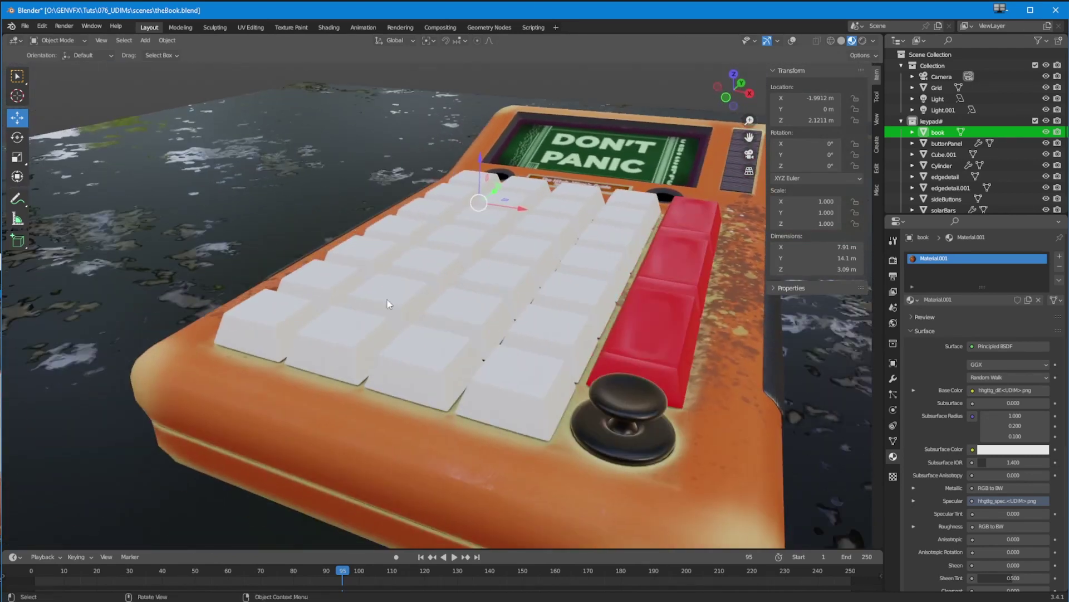
scroll(386, 300, up, 3)
scroll(361, 342, down, 5)
- Switch to the UV Editing workspace and examine how the book's UV islands are spread over the two UDIM tiles
click(251, 28)
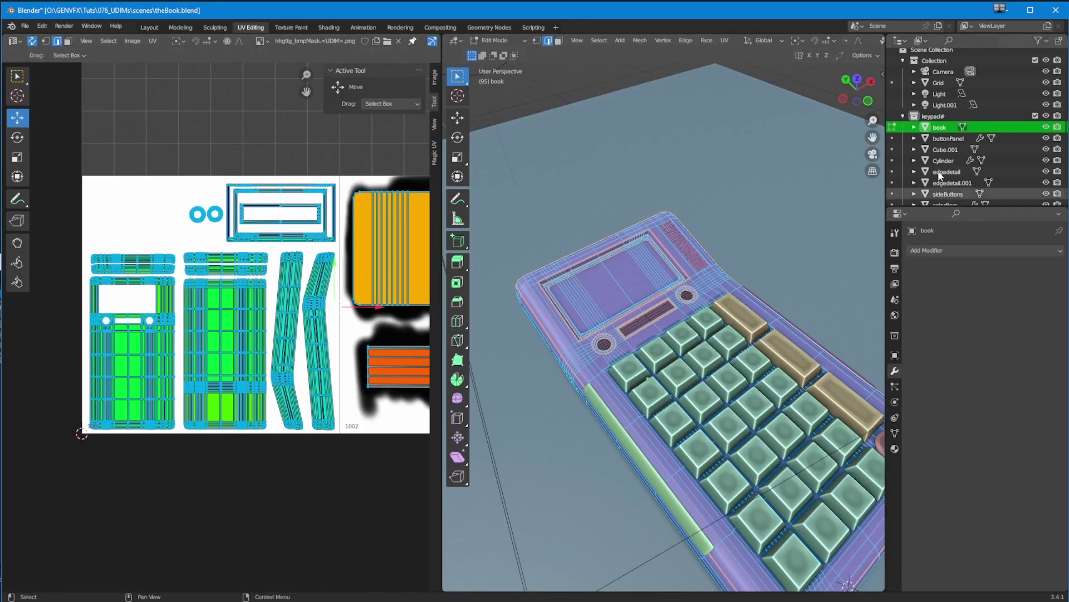
ctrl+middle_drag(271, 409, 283, 397)
middle_drag(283, 397, 201, 428)
ctrl+middle_drag(201, 428, 203, 424)
scroll(203, 425, down, 3)
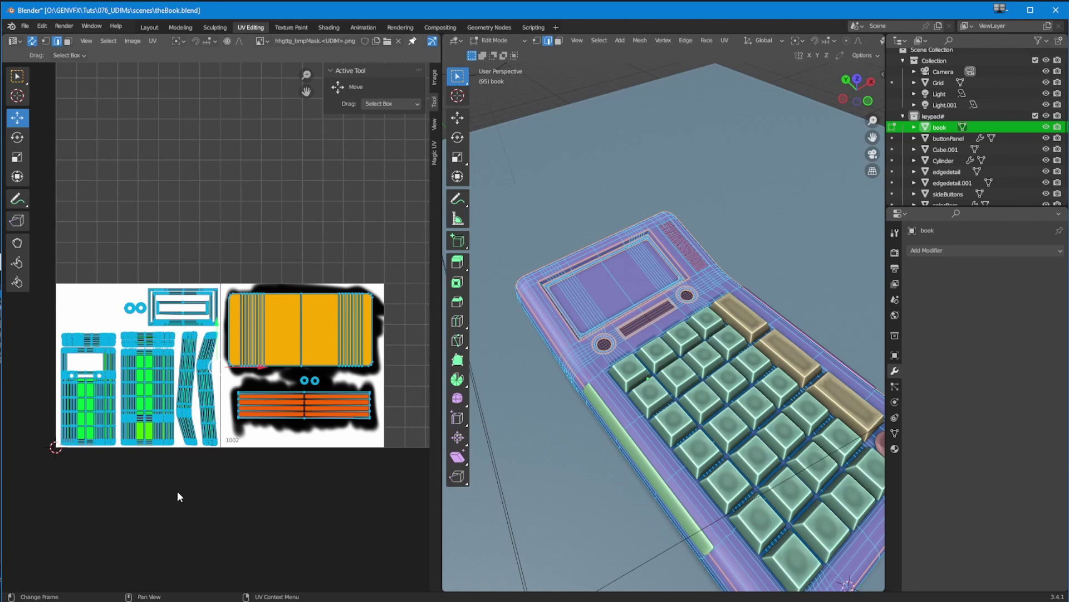
scroll(127, 439, up, 2)
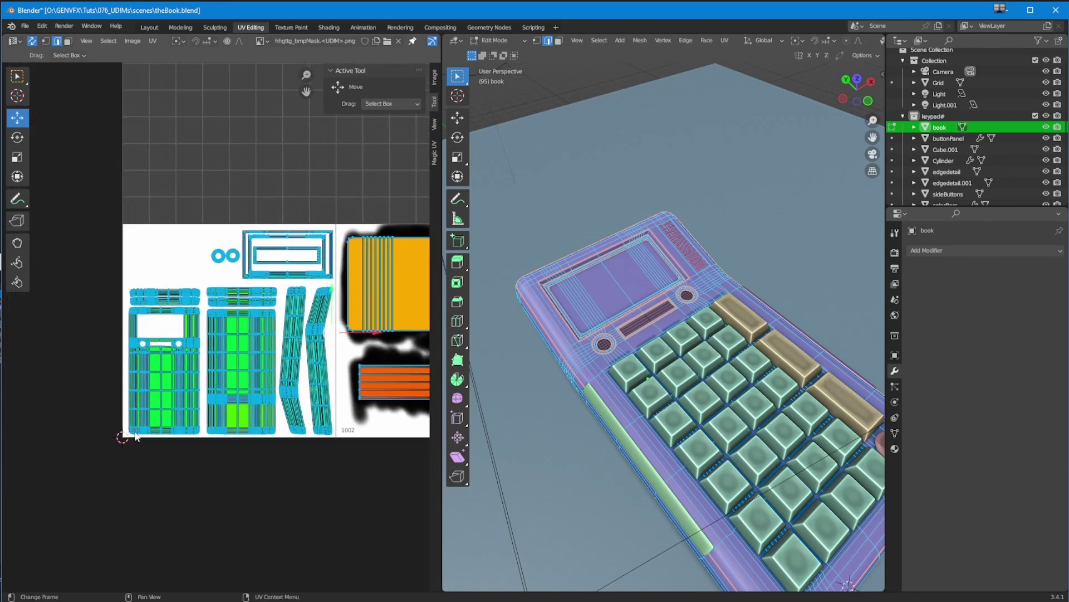
ctrl+middle_drag(327, 458, 319, 473)
shift+middle_drag(319, 472, 239, 509)
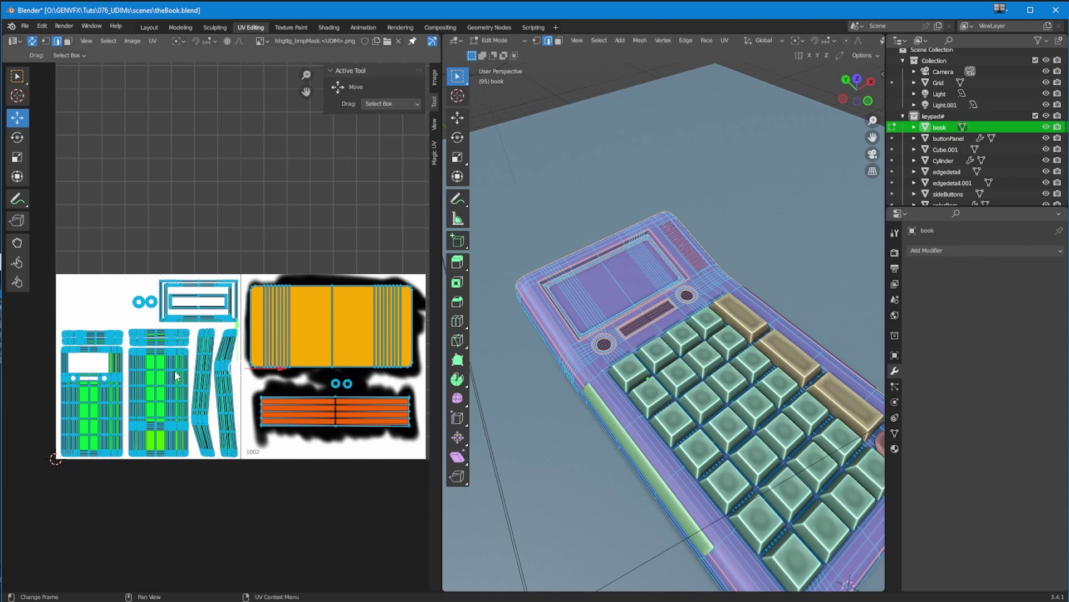
- Check the list of loaded images, and resize the UV editor to view the complete UDIM tile grid beside the model
click(267, 40)
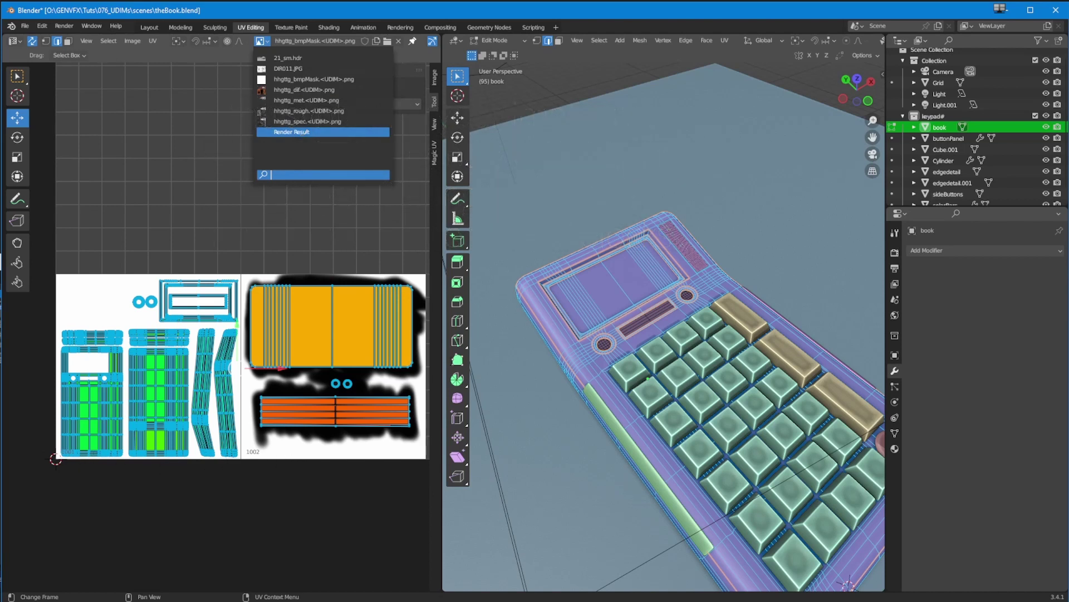
drag(442, 370, 815, 374)
ctrl+middle_drag(657, 396, 410, 439)
ctrl+middle_drag(405, 479, 392, 544)
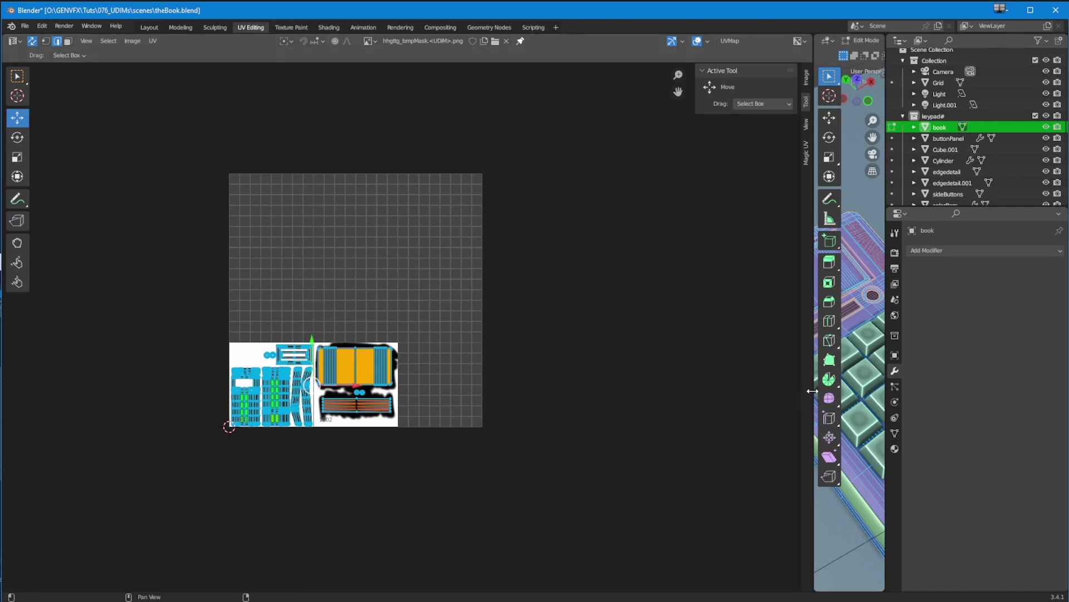
drag(814, 391, 488, 391)
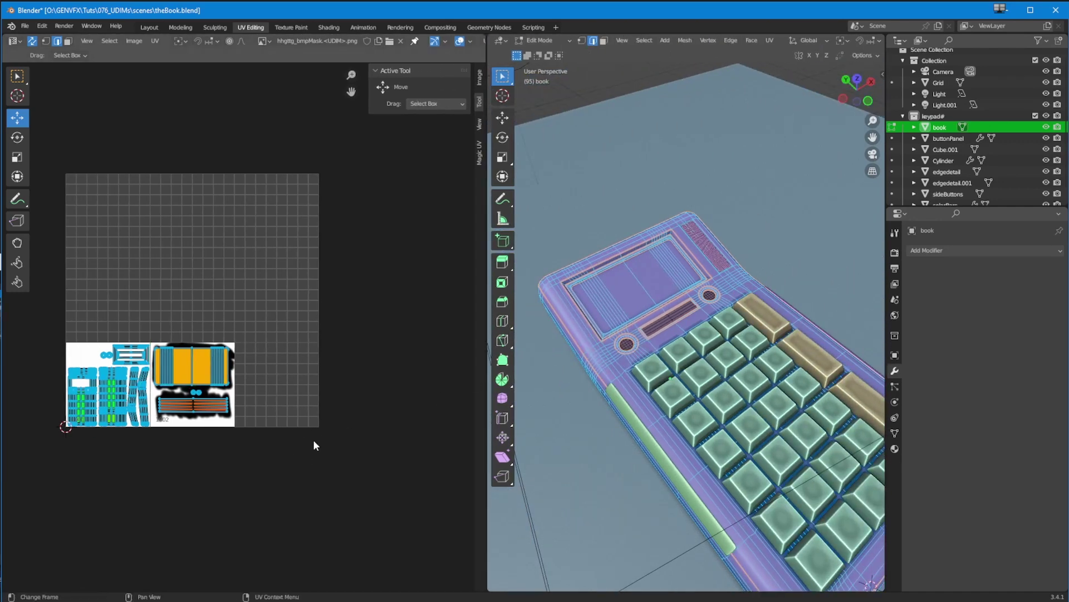
middle_drag(546, 445, 561, 86)
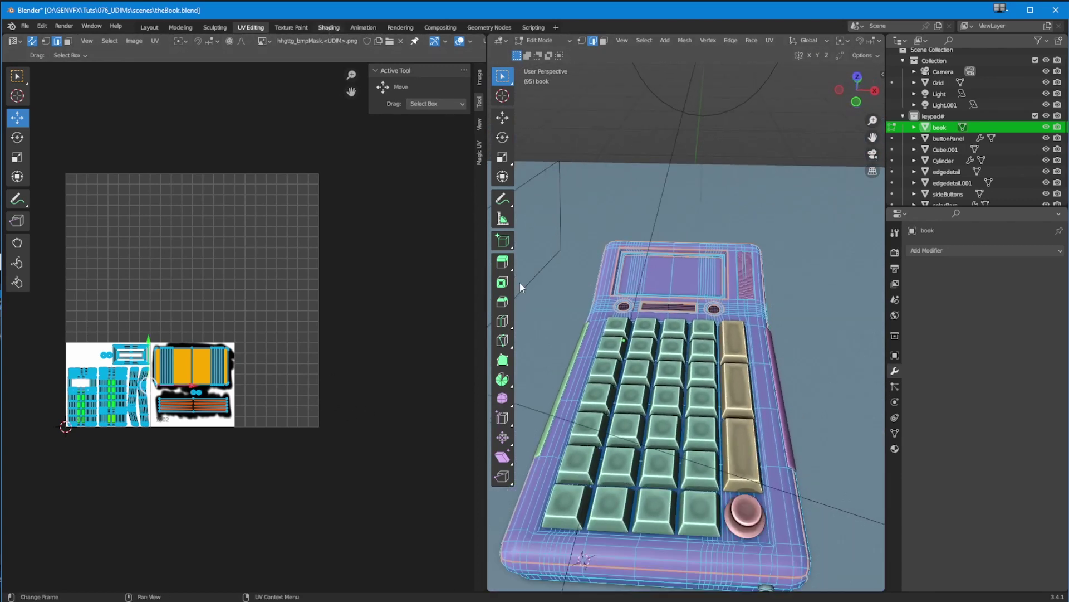
- Switch to the Shading workspace, enlarge its upper areas and examine both tiles of the hhgttg_spec.<UDIM>.png texture
click(328, 27)
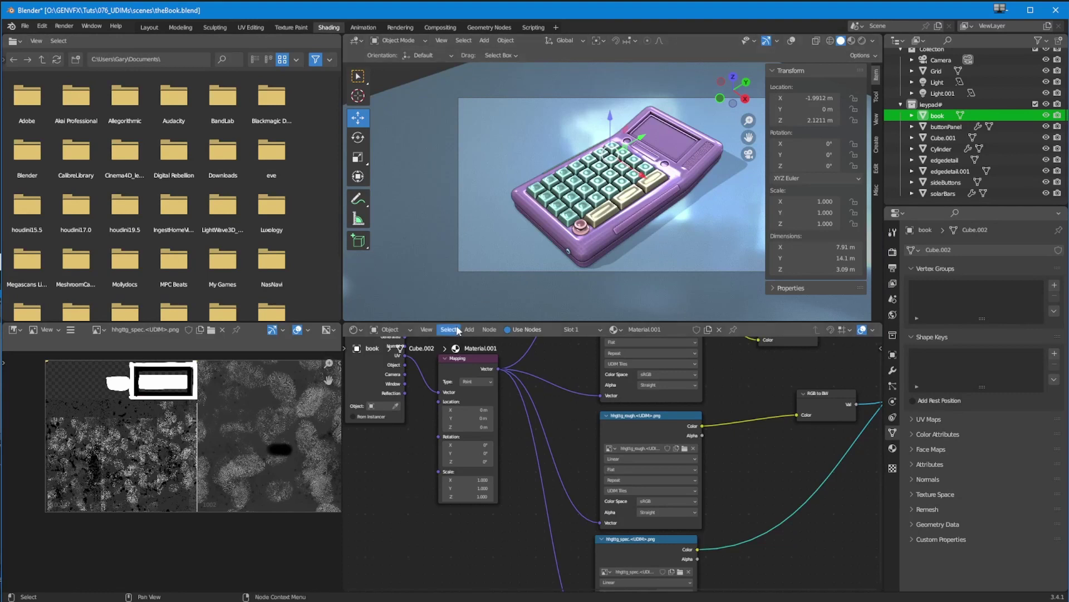
drag(456, 323, 456, 369)
scroll(211, 484, up, 5)
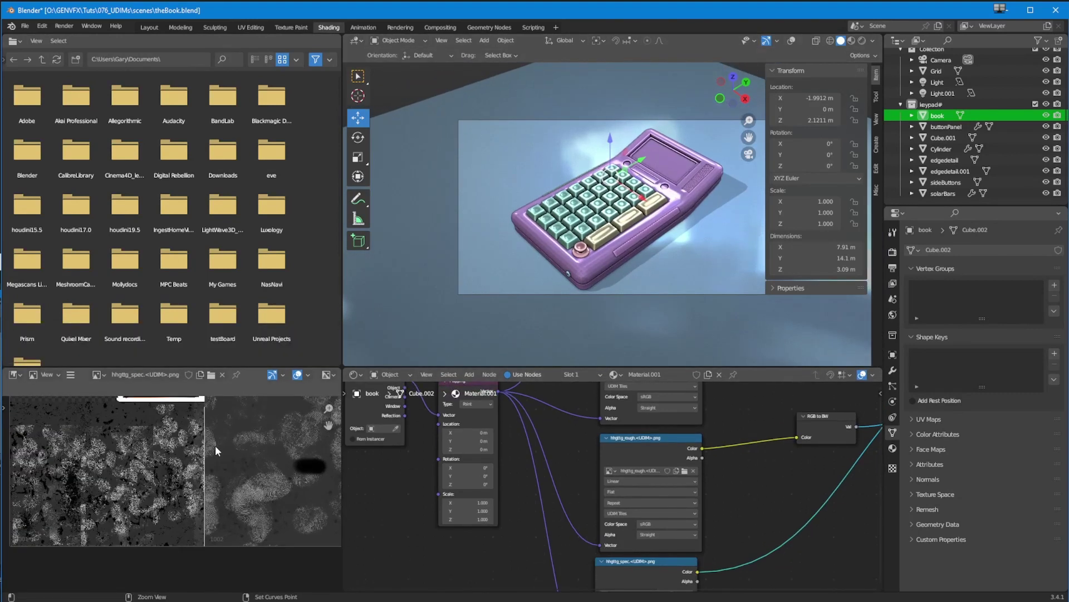
scroll(133, 479, down, 5)
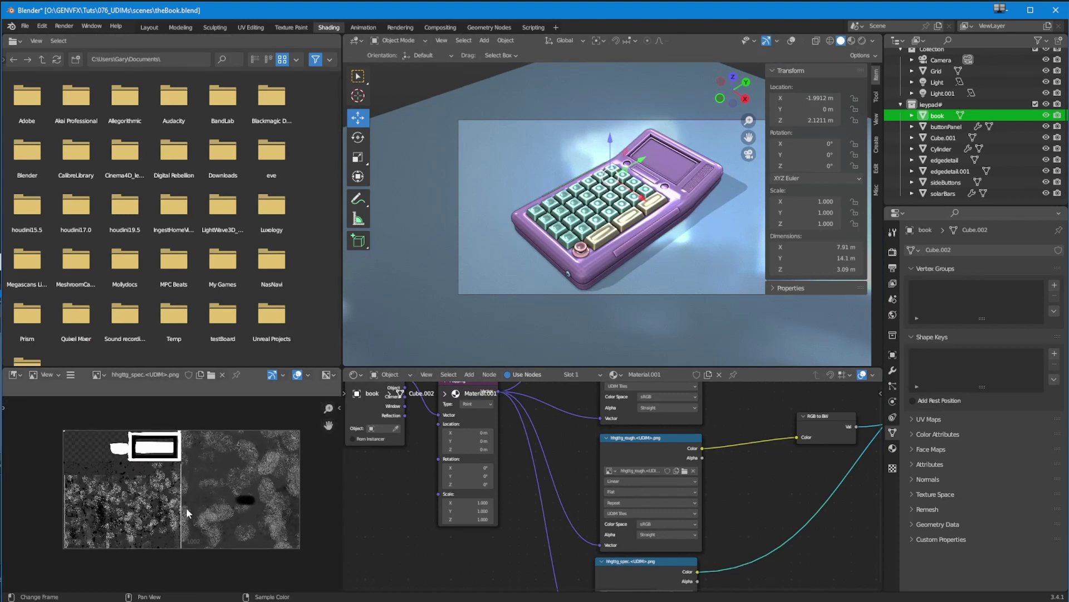
ctrl+middle_drag(266, 461, 177, 497)
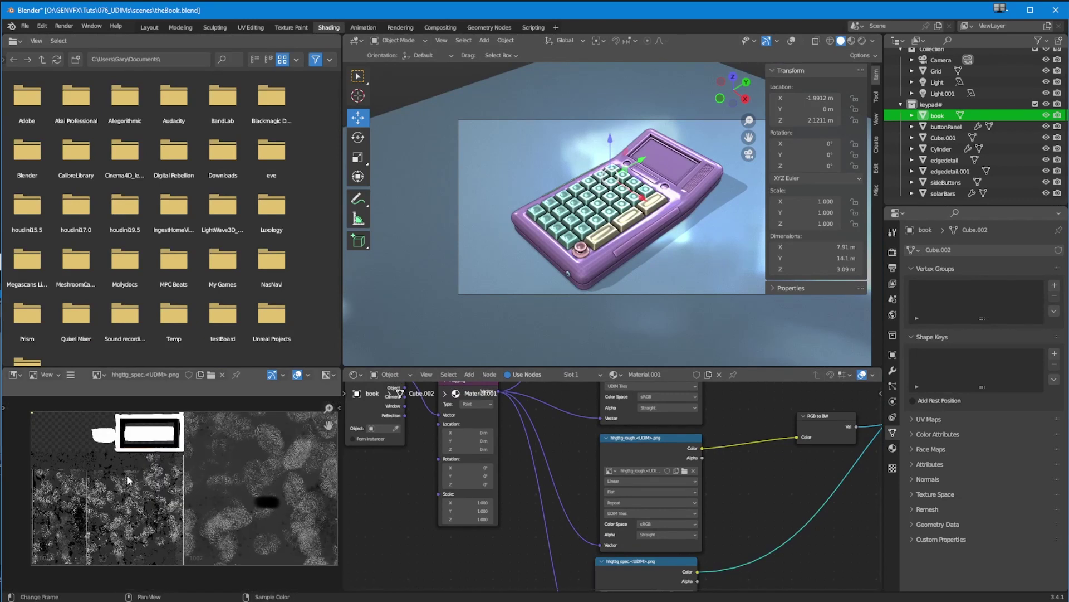
- Return to the UV Editing workspace and compare the book's UV islands on both tiles with the 3D model
click(242, 27)
mouse_move(146, 408)
ctrl+middle_down()
mouse_move(190, 366)
mouse_move(194, 318)
ctrl+middle_up()
middle_drag(194, 318, 352, 263)
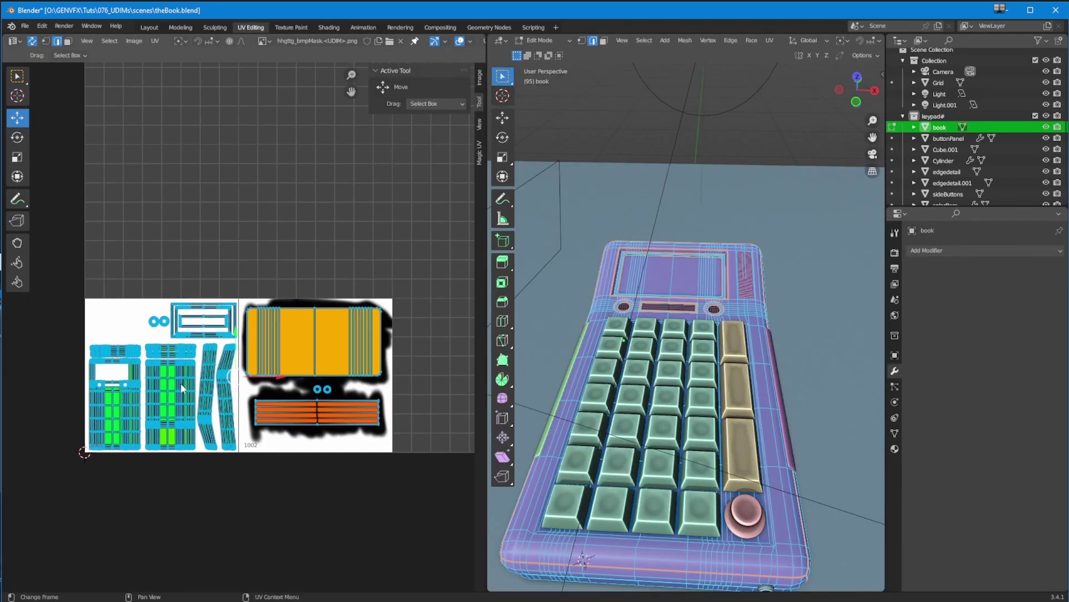
middle_drag(518, 312, 534, 298)
scroll(246, 416, up, 2)
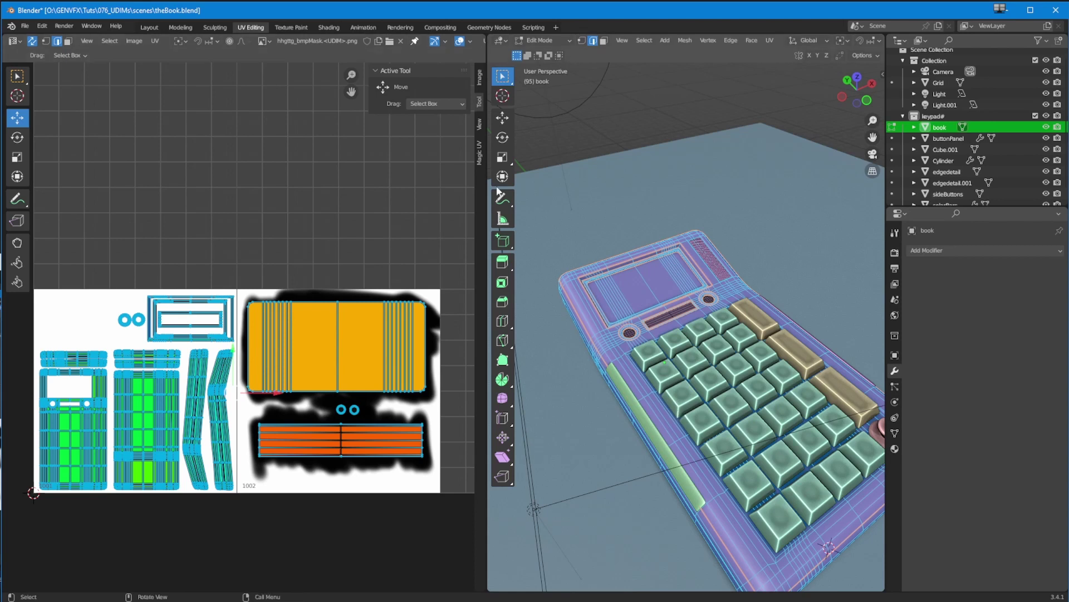
- Show the rendered device in the Shading workspace and select the white button panel to view its panelButtons material
click(329, 27)
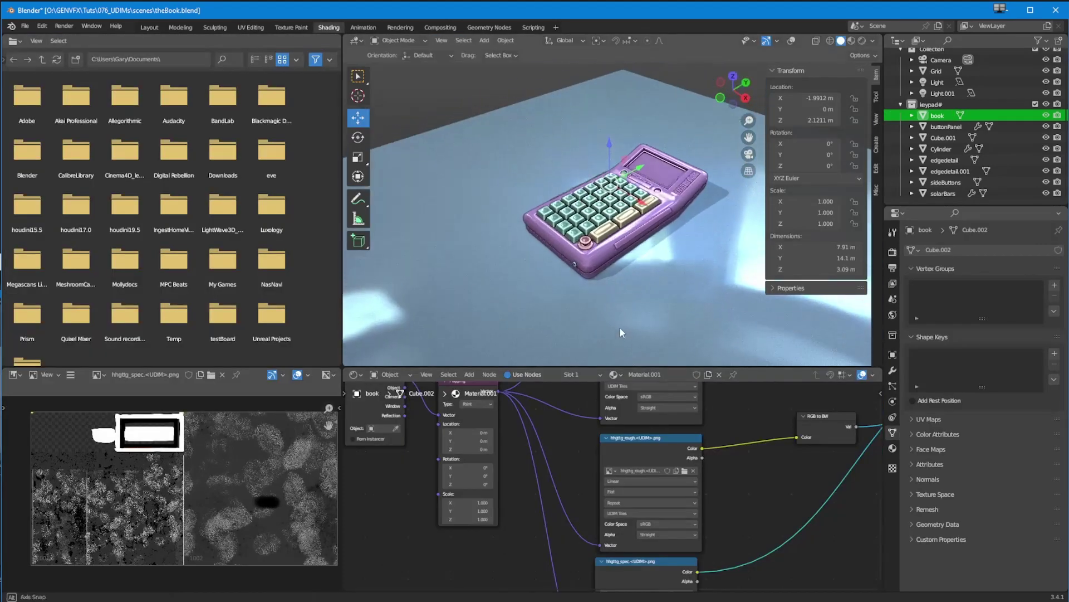
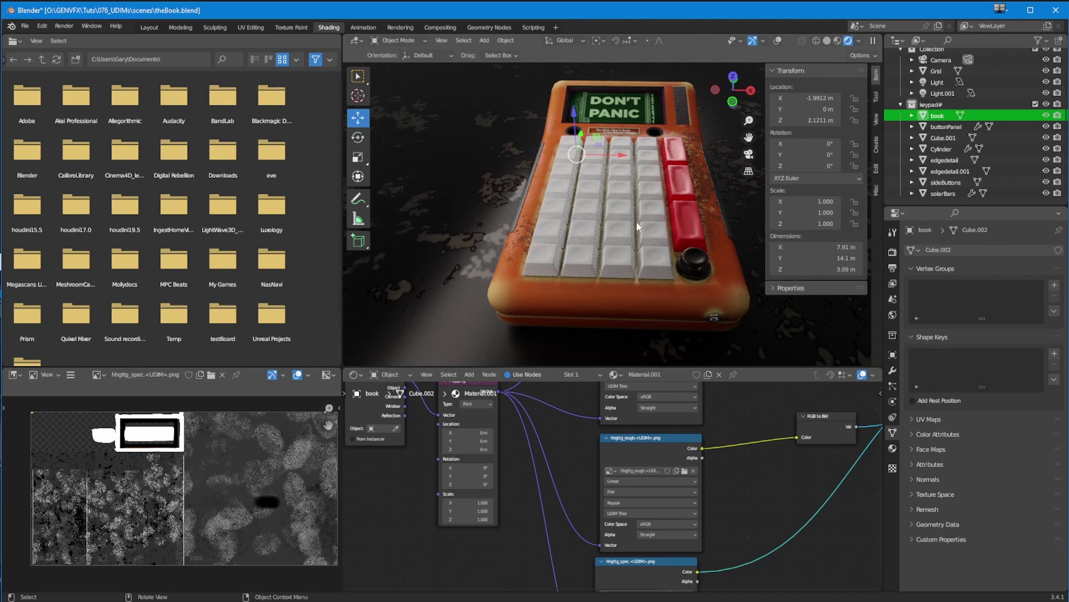
click(587, 269)
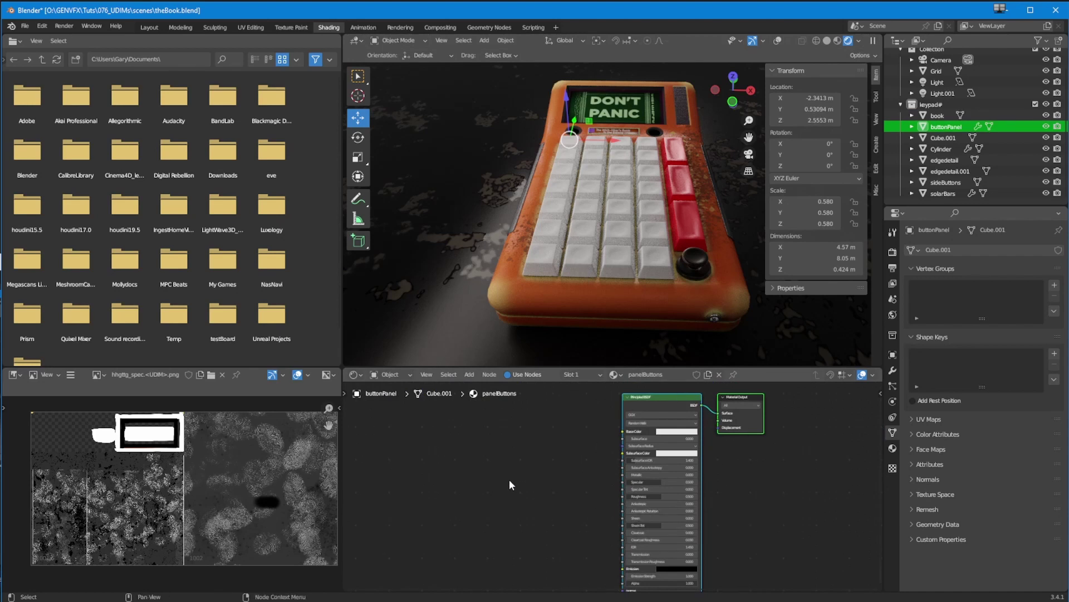
middle_drag(593, 203, 550, 118)
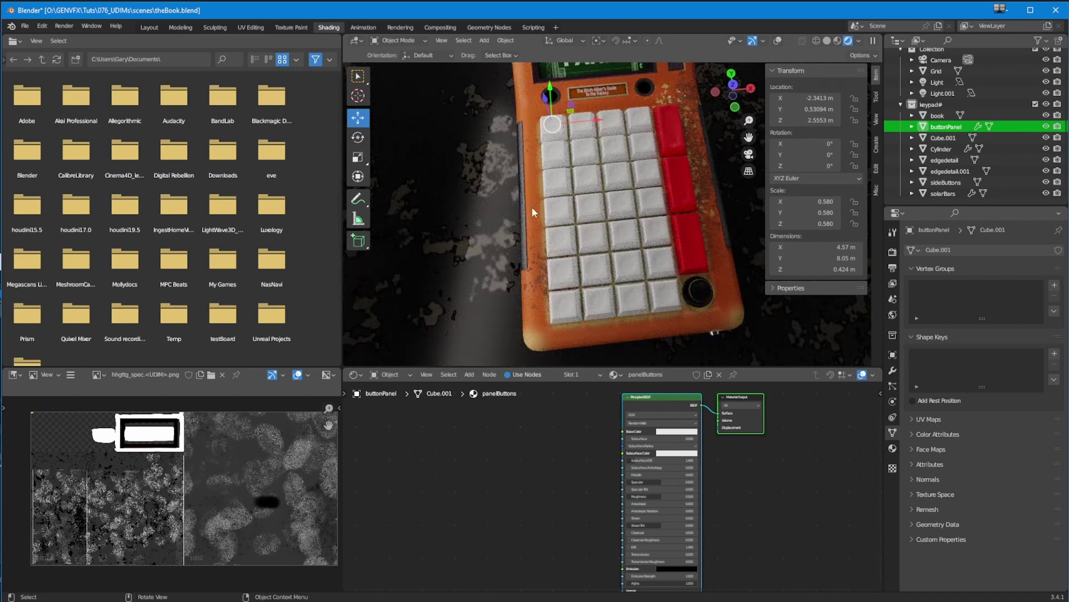
middle_drag(539, 330, 551, 311)
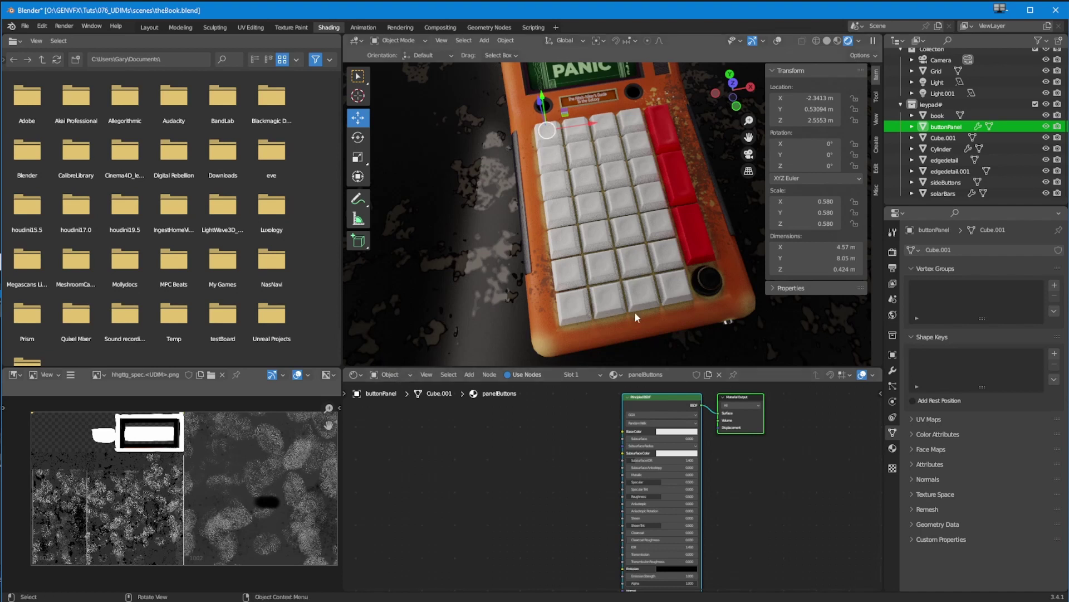
middle_drag(502, 311, 481, 301)
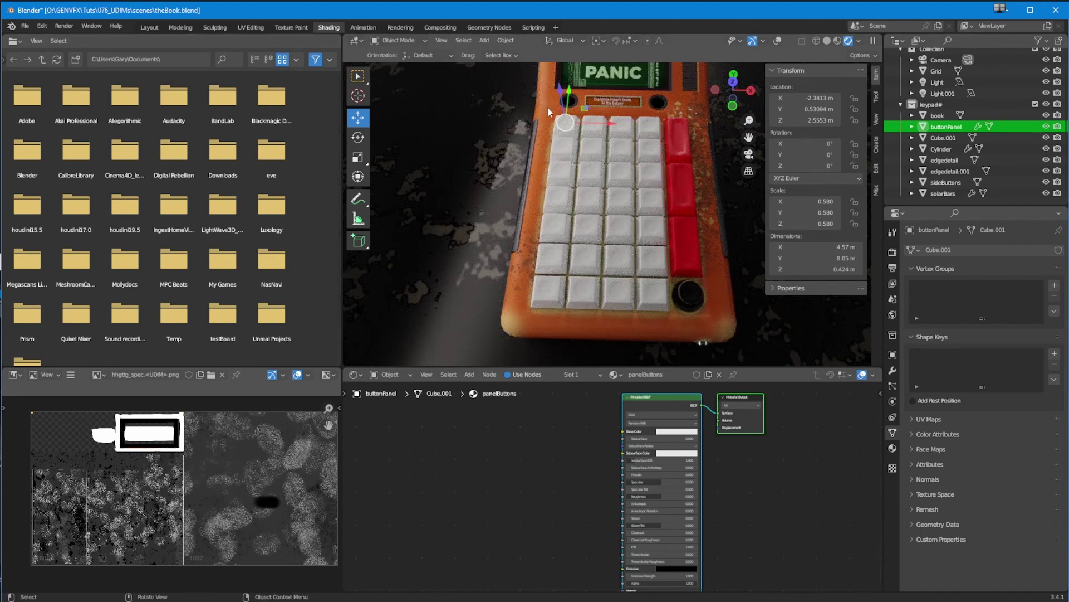
- Open the button panel in the UV Editing workspace and examine its UV layout against the full tile grid and image options
click(251, 28)
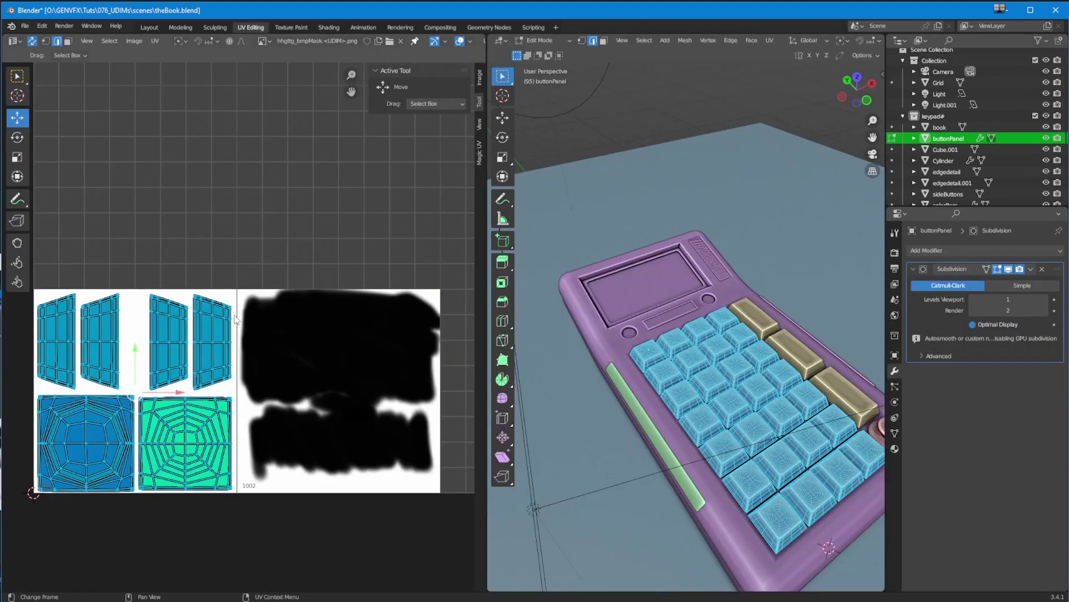
scroll(245, 310, down, 2)
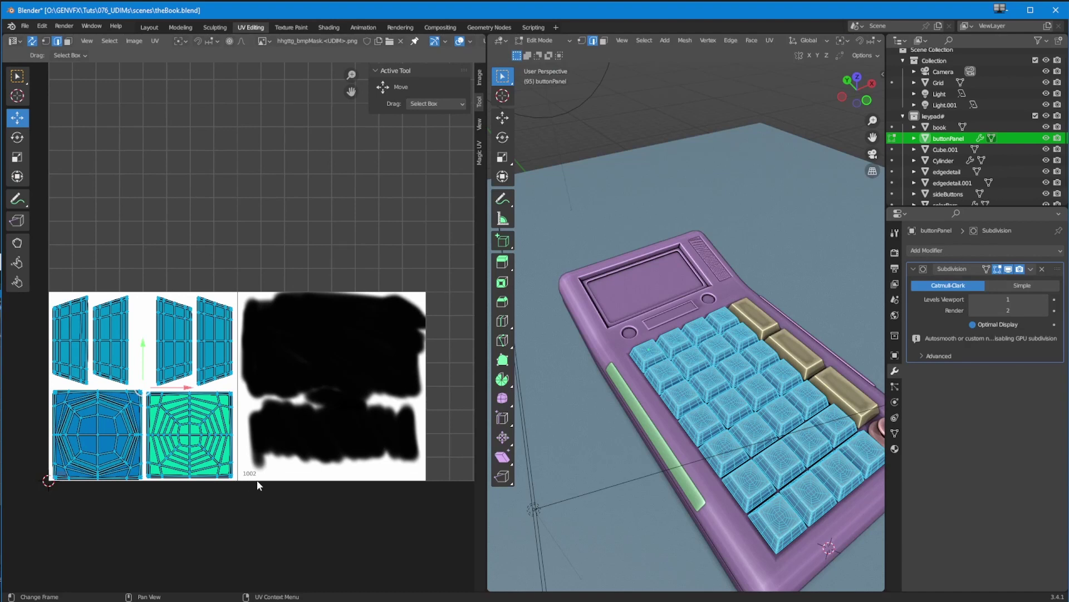
mouse_move(255, 485)
ctrl+middle_down()
mouse_move(242, 507)
mouse_move(259, 497)
ctrl+middle_up()
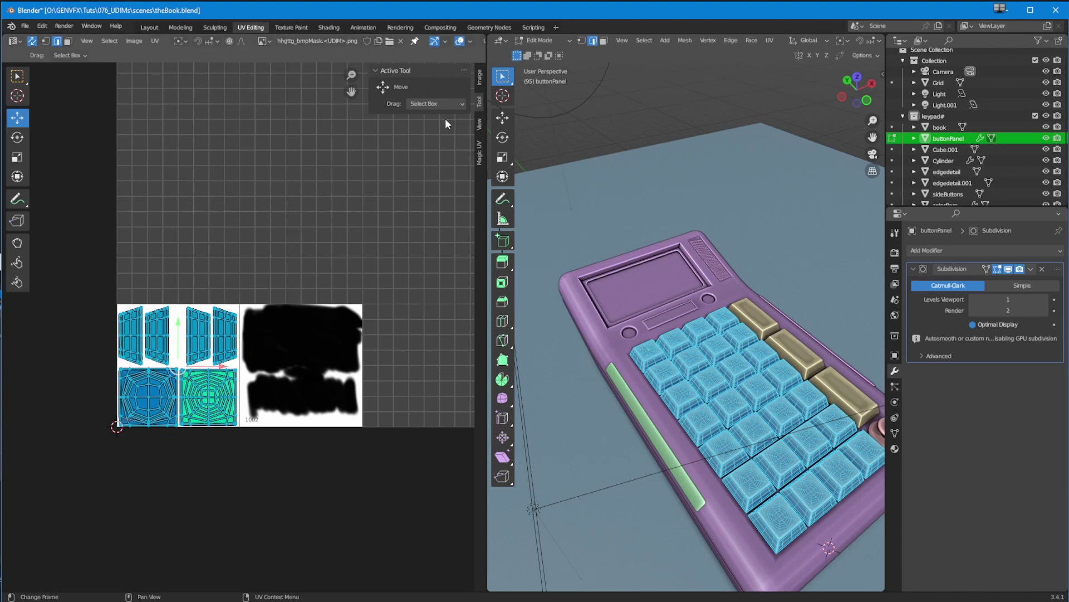
middle_drag(365, 72, 331, 114)
middle_drag(433, 47, 288, 46)
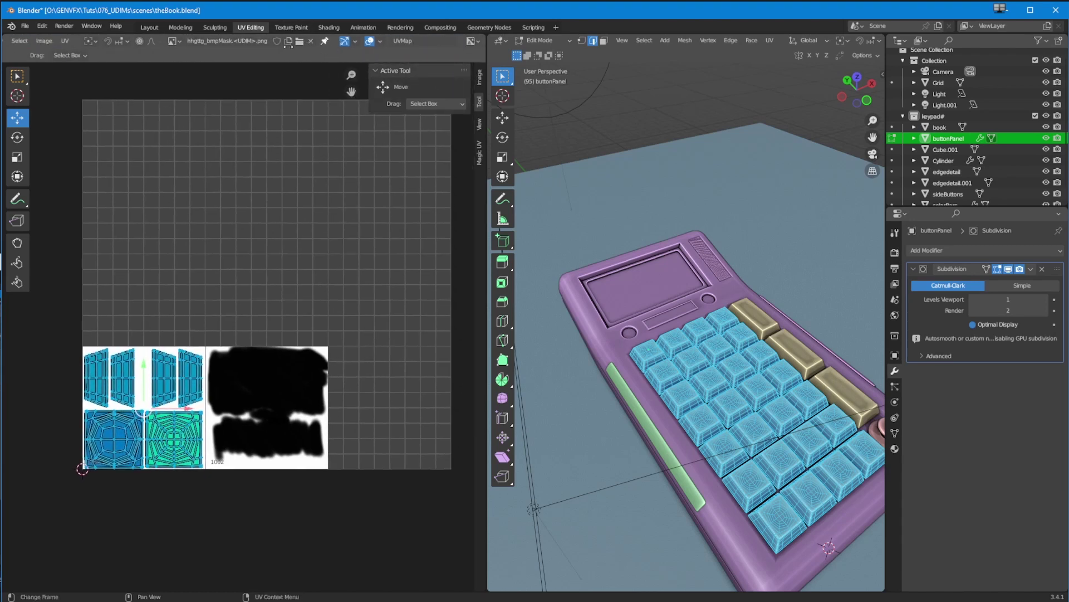
- Set the UV editor's grid guide to Dynamic and try the Grid and Over Image display options
click(380, 42)
click(375, 88)
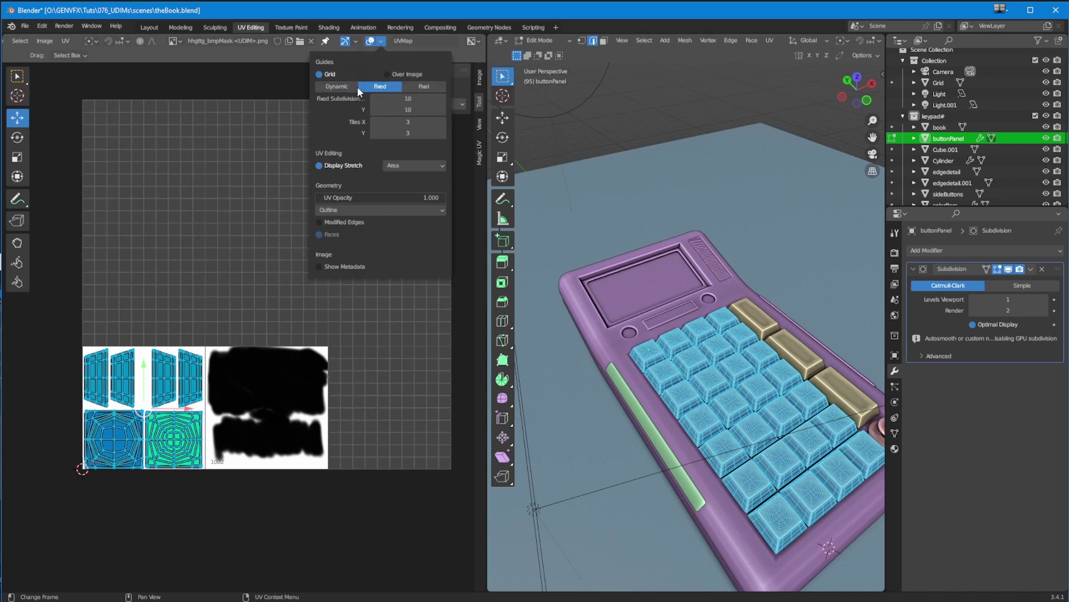
click(336, 86)
click(319, 74)
click(319, 75)
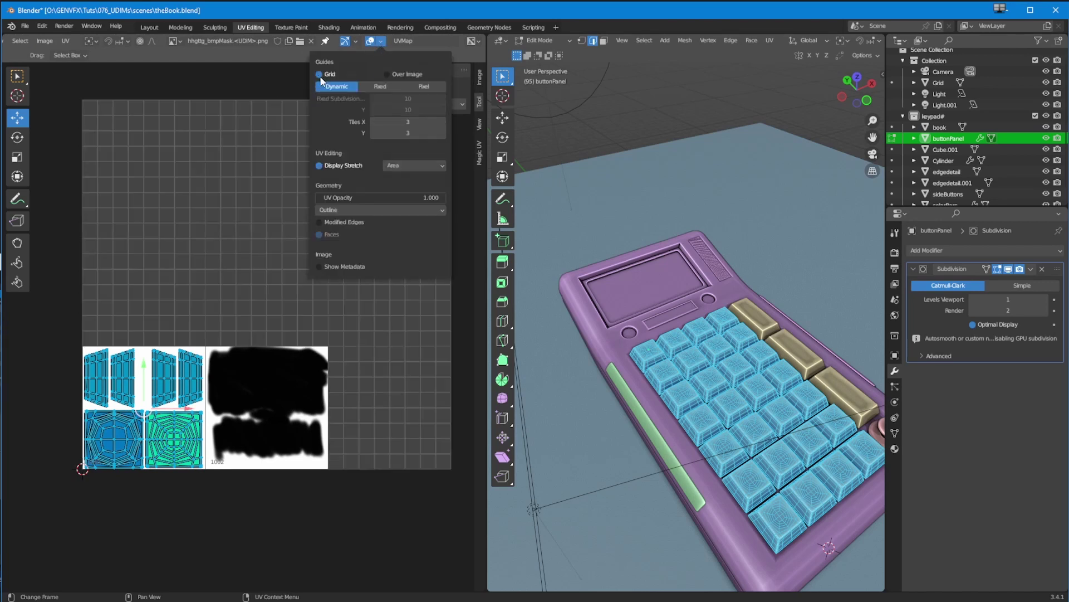
click(386, 74)
click(386, 75)
click(386, 75)
click(387, 75)
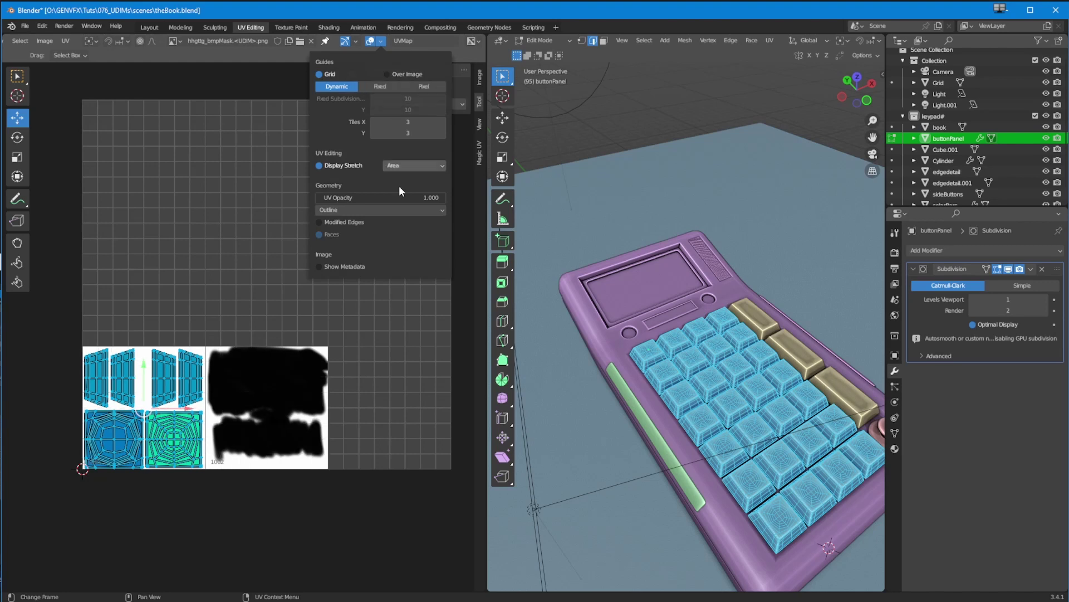
- Set the UV editor's Display Stretch overlay to Angle
click(379, 41)
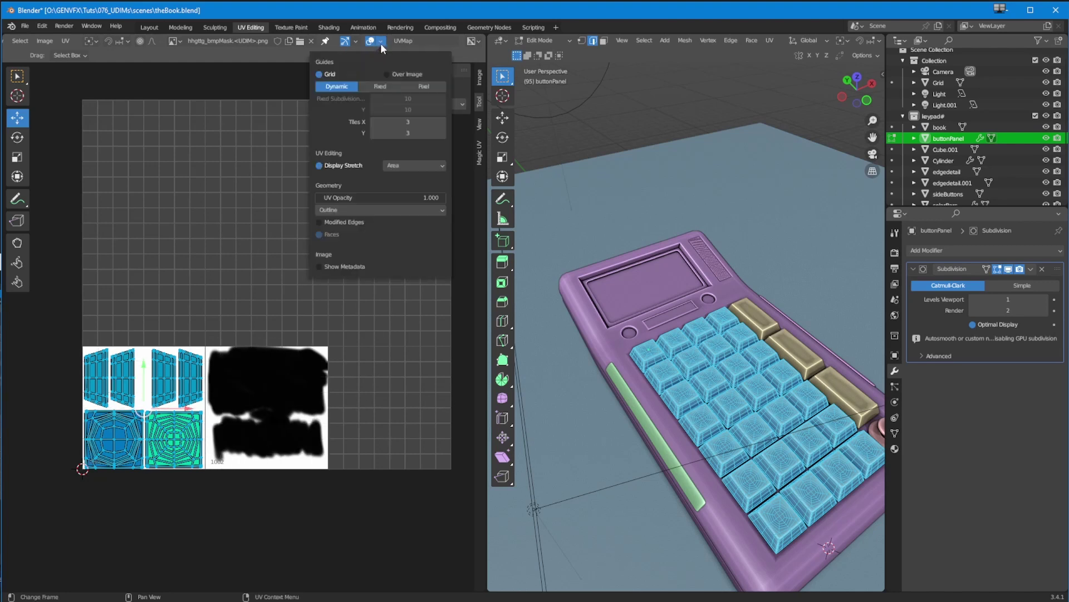
click(386, 166)
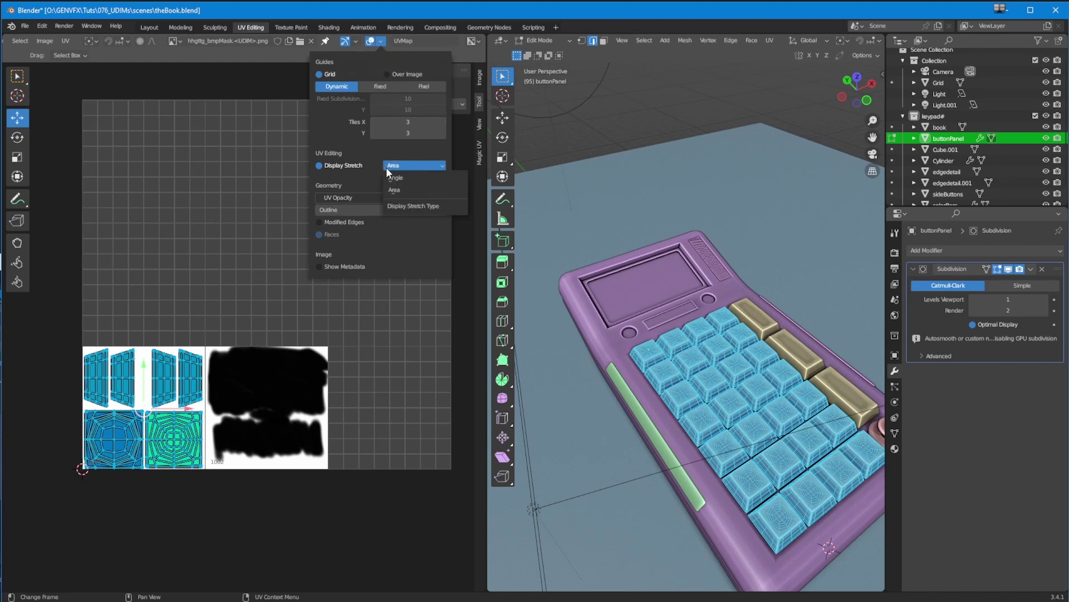
click(391, 189)
click(391, 167)
click(389, 178)
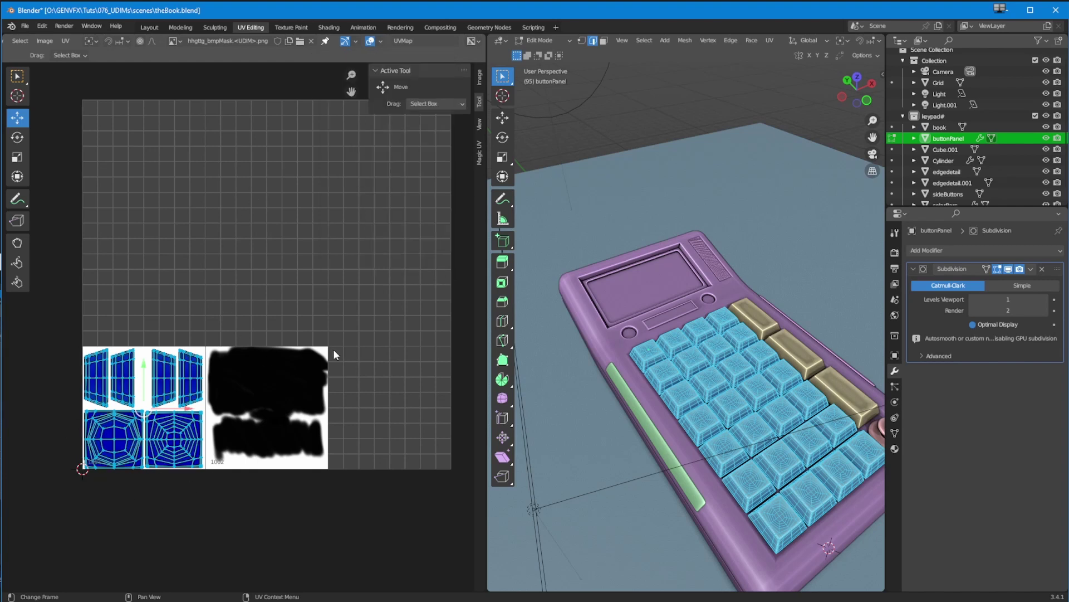
- Display the UV edges in the Dash style and inspect the islands up close
click(381, 41)
click(329, 209)
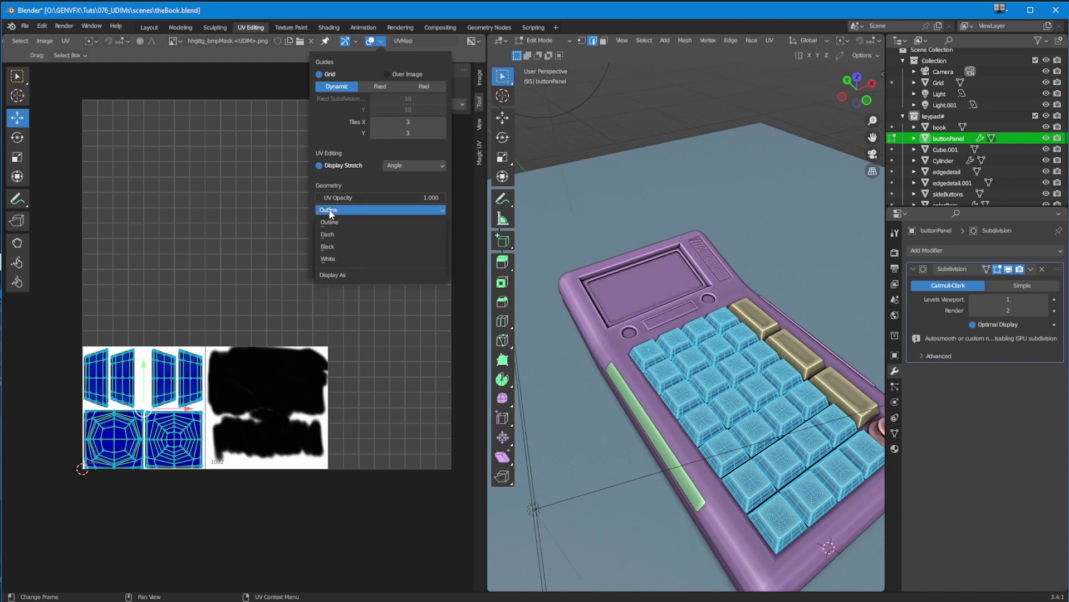
click(329, 234)
scroll(237, 263, up, 5)
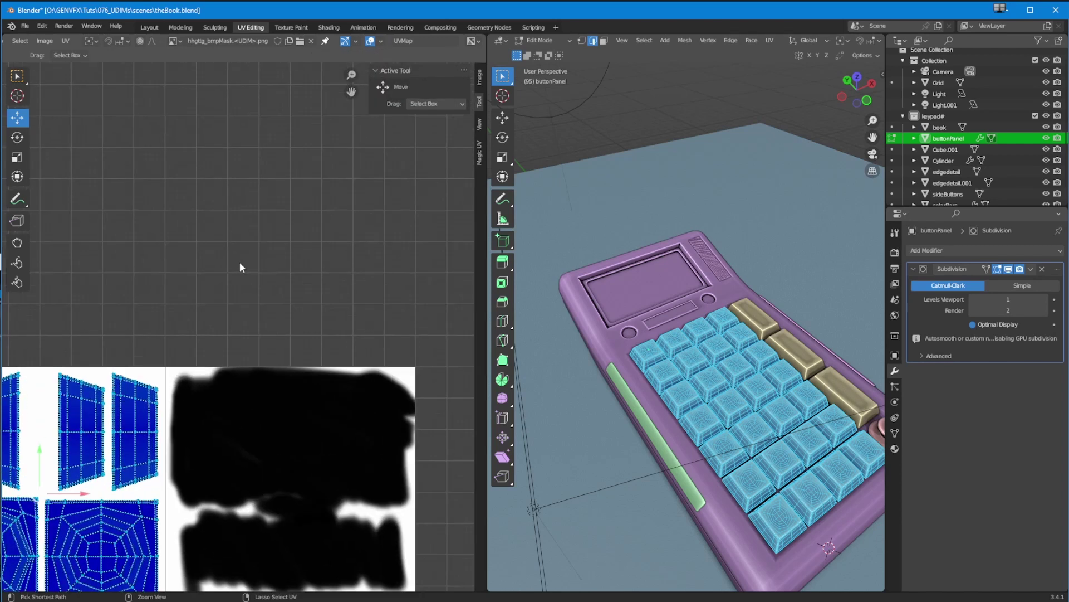
scroll(308, 210, down, 4)
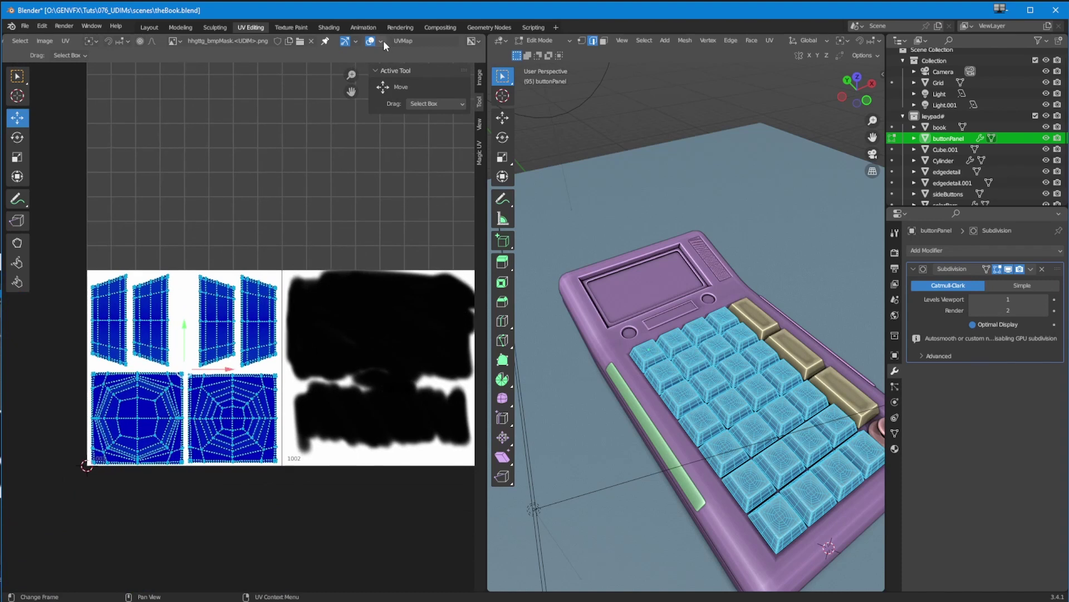
- Try the Black and White display styles for the UV edges one after the other
click(381, 41)
click(336, 209)
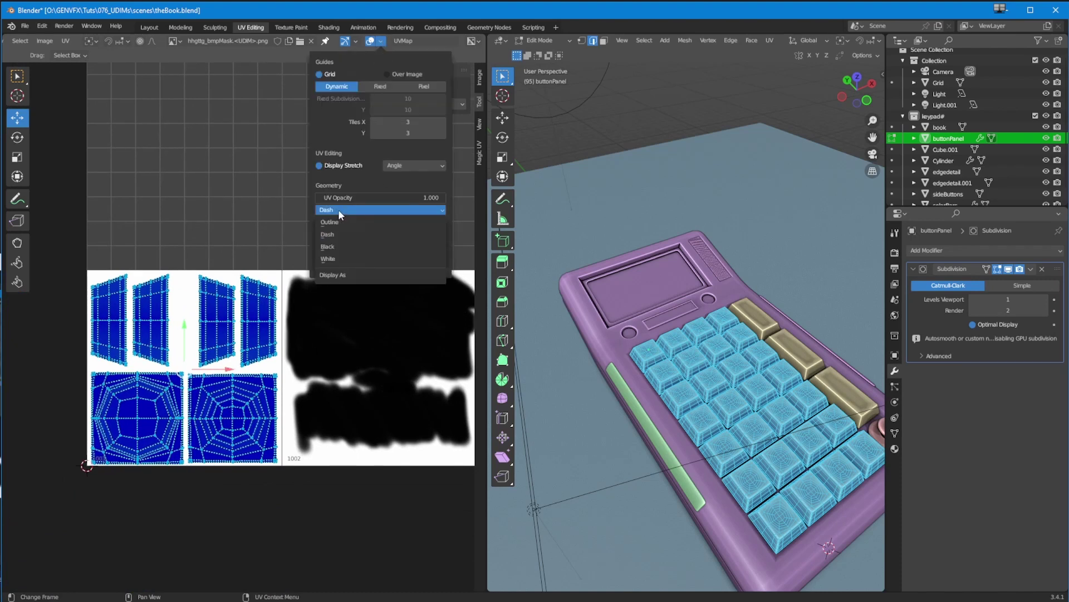
click(334, 246)
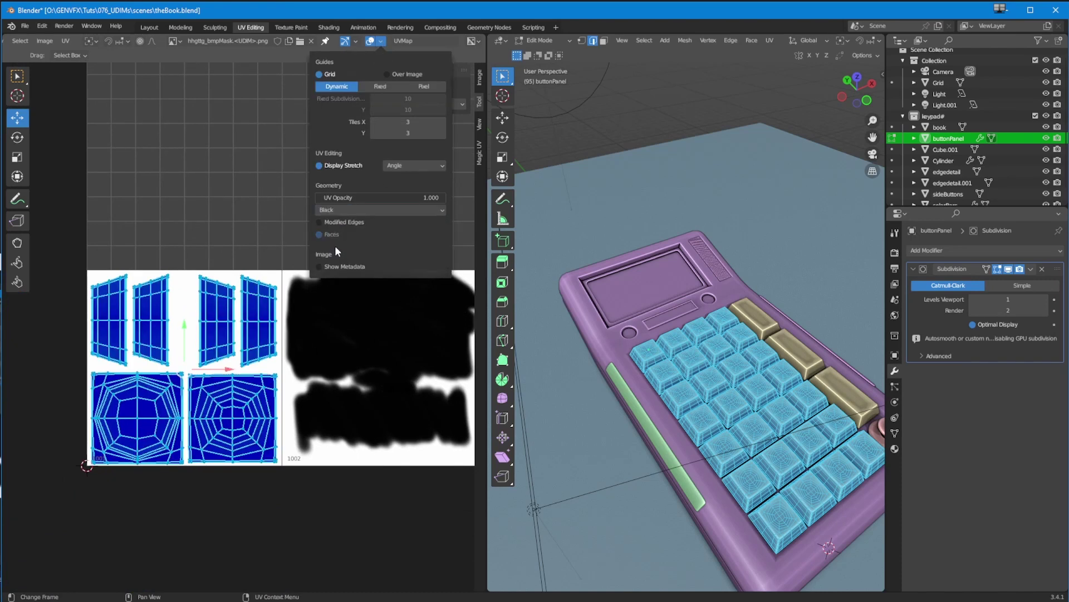
click(341, 210)
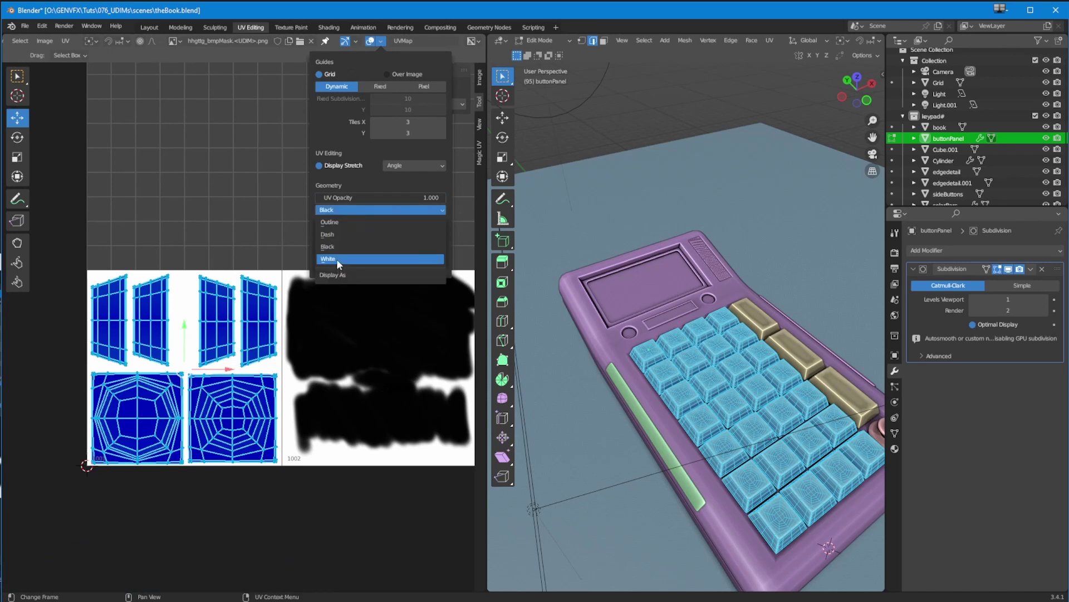
click(337, 259)
ctrl+middle_drag(169, 323, 230, 146)
ctrl+middle_drag(222, 184, 210, 269)
- Enable Modified Edges in the UV overlays and set the UV edge display style to Outline
click(381, 42)
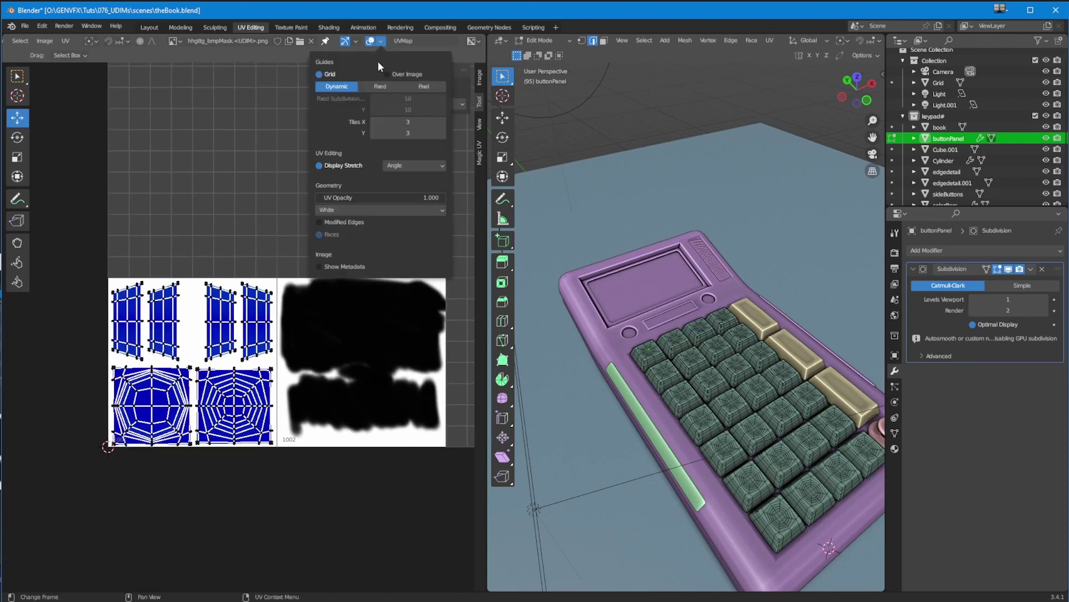
click(339, 199)
key(Return)
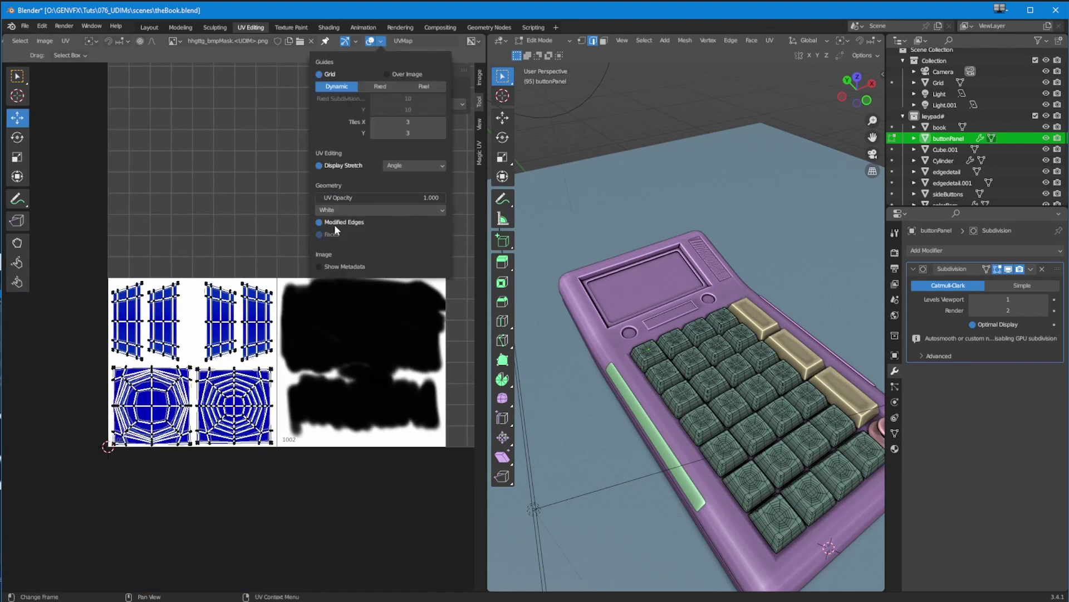
click(330, 211)
click(333, 227)
- Compare the button panel's stacked UV islands in the first tile with the keypad keys on the 3D model
scroll(205, 388, down, 1)
middle_drag(204, 385, 175, 399)
middle_drag(610, 384, 602, 400)
drag(73, 270, 245, 524)
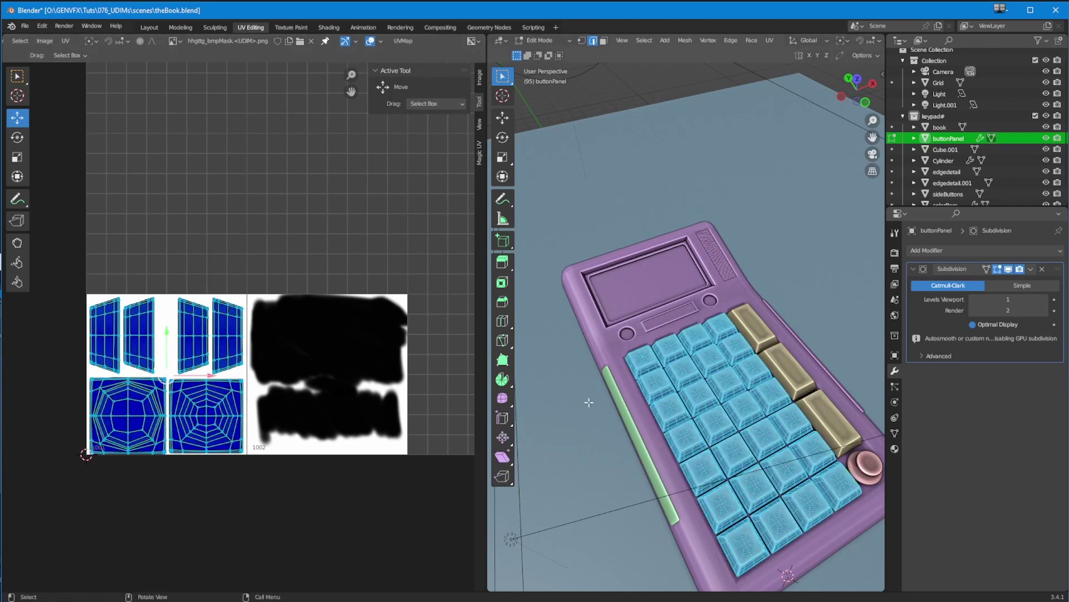
scroll(732, 458, down, 1)
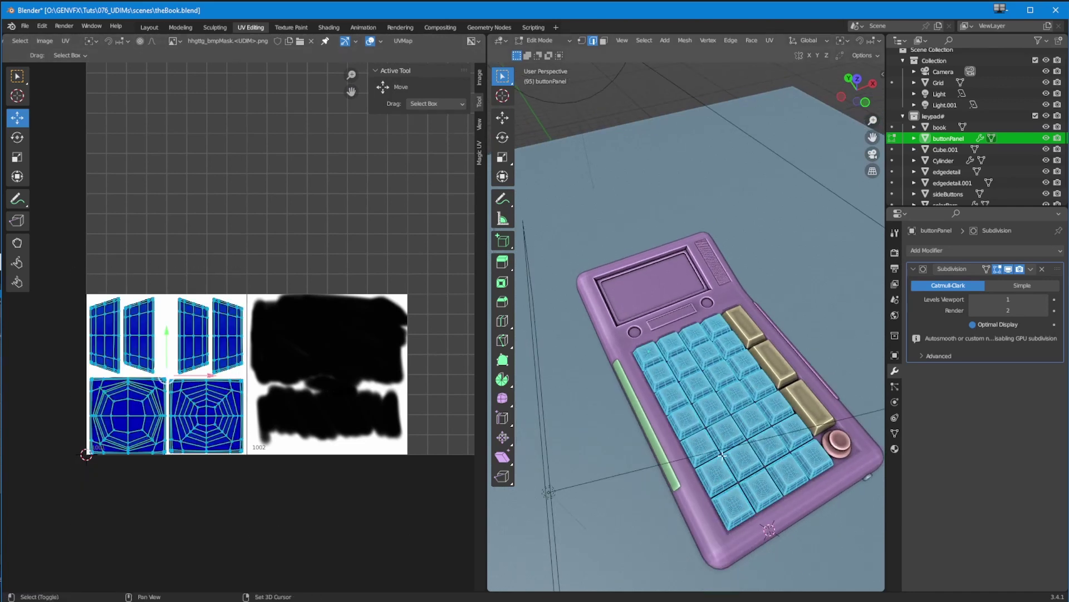
shift+middle_drag(732, 458, 676, 442)
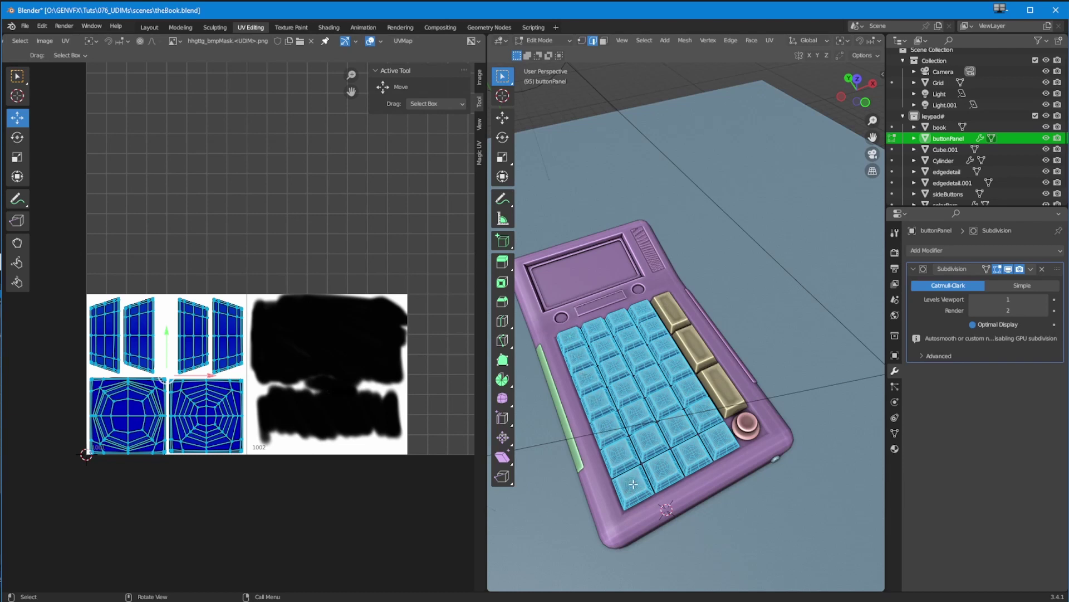
middle_drag(631, 479, 628, 459)
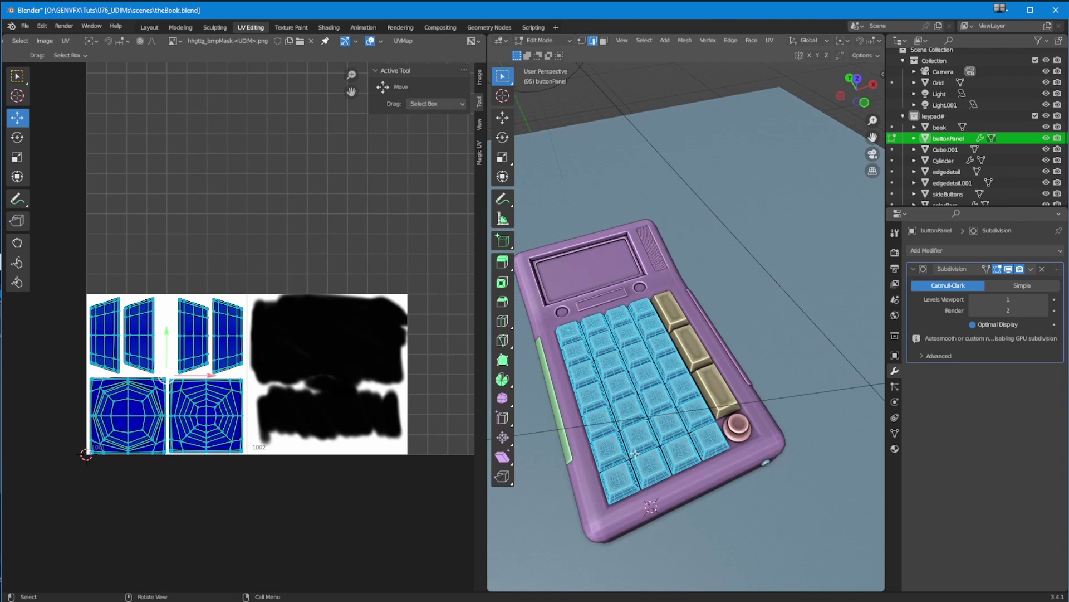
middle_drag(608, 443, 579, 437)
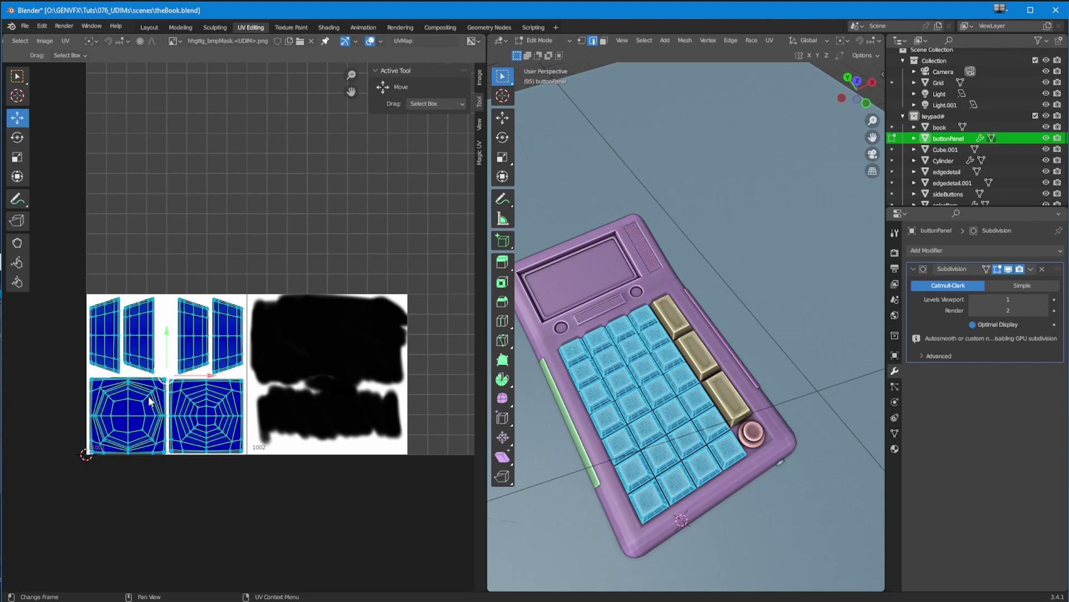
- In face selection mode, select the whole second key of the keypad's top row and move its UVs 1 unit along X
middle_drag(568, 401, 594, 383)
scroll(595, 382, up, 3)
scroll(595, 382, up, 3)
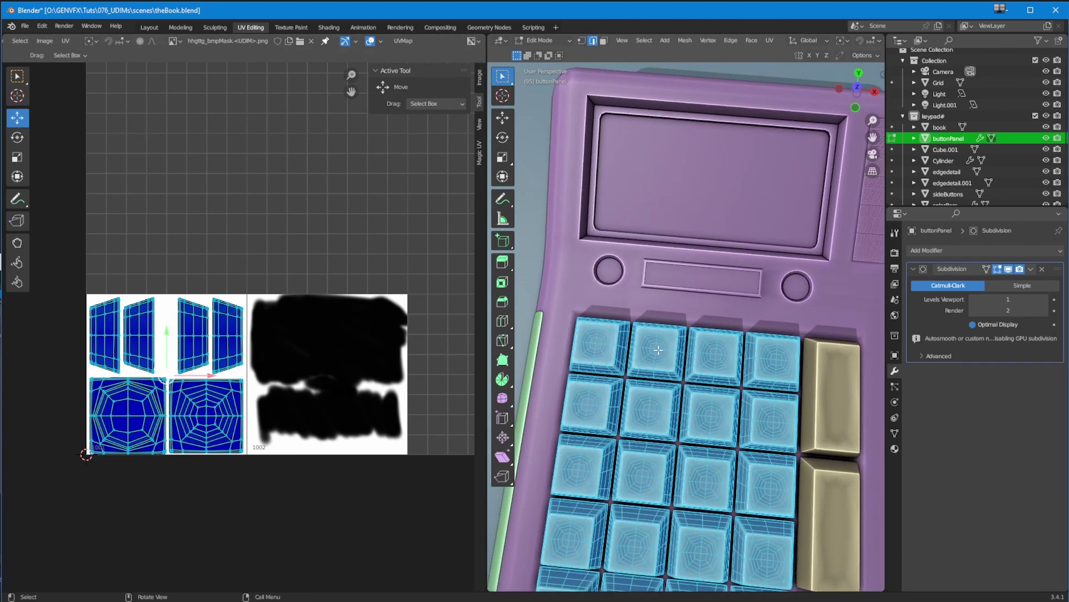
click(659, 350)
click(604, 41)
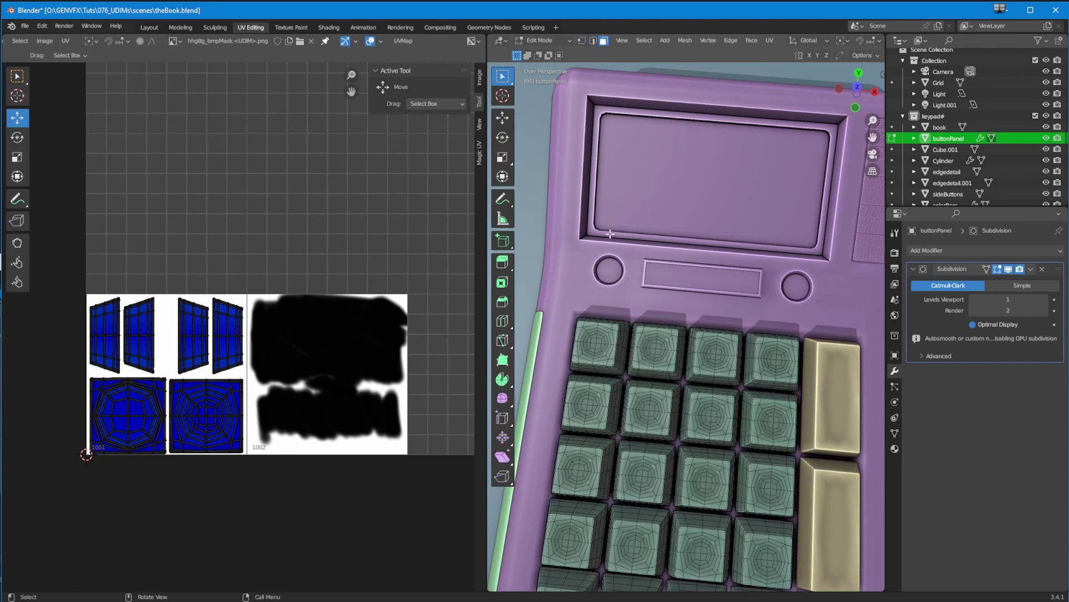
key(l)
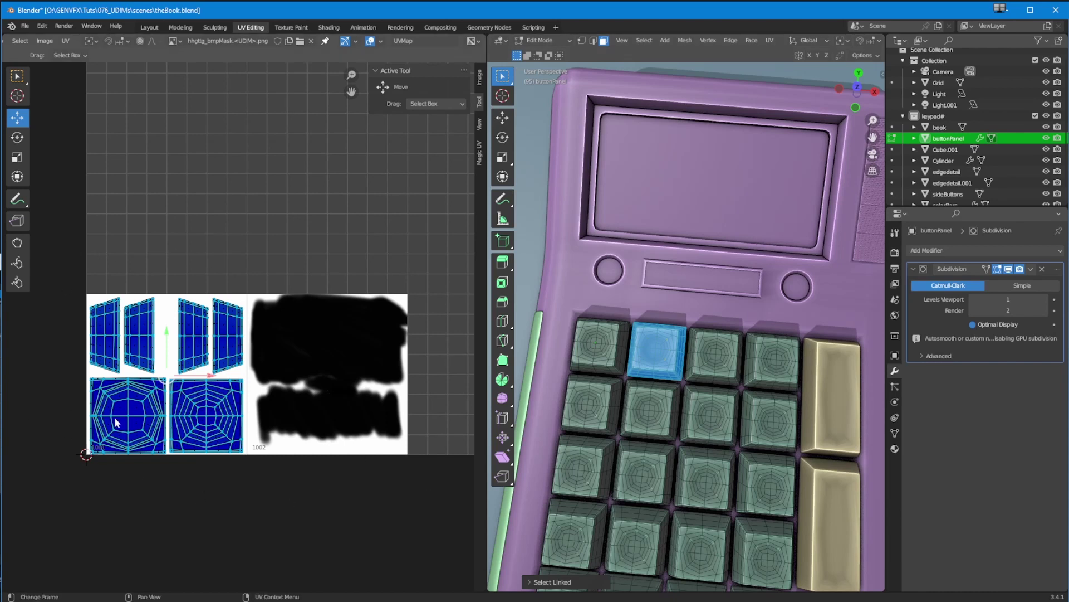
ctrl+middle_drag(336, 417, 284, 470)
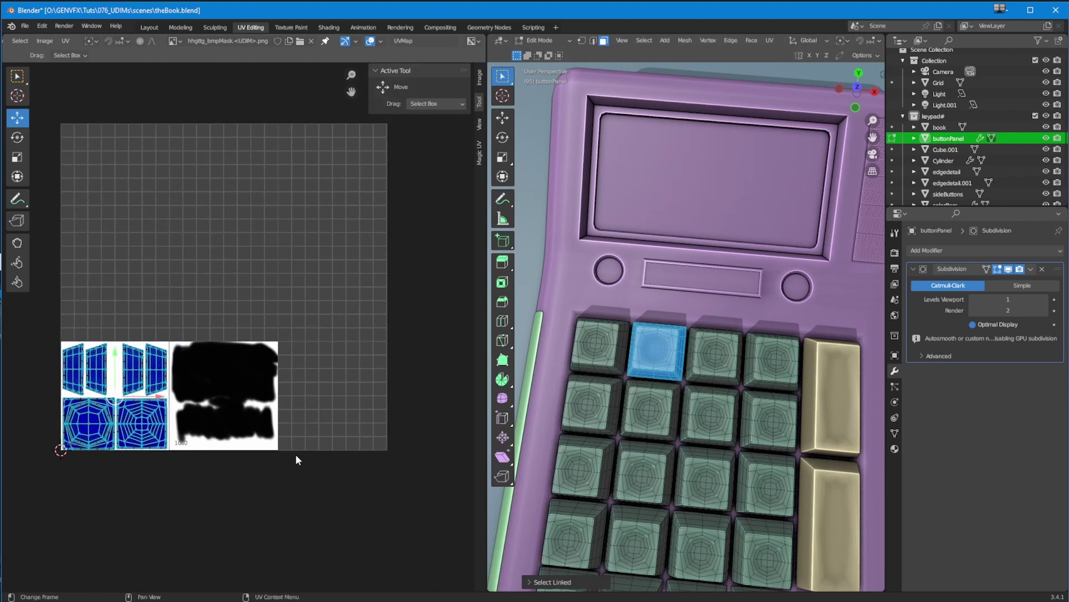
key(g)
key(x)
key(1)
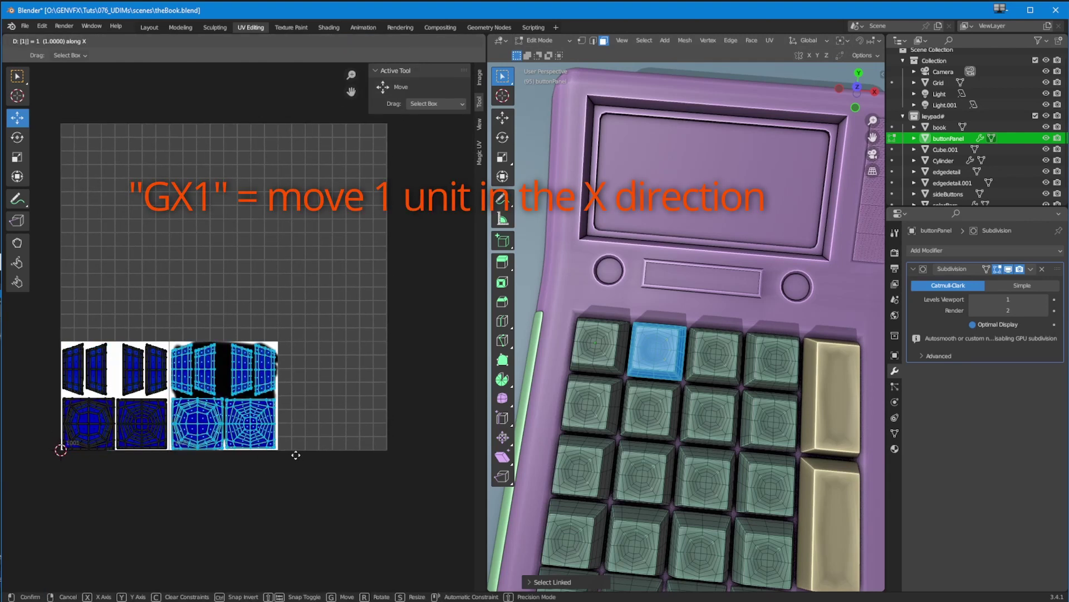
click(709, 371)
- Select the whole third key of the top row and move its UVs 2 units along X
click(708, 369)
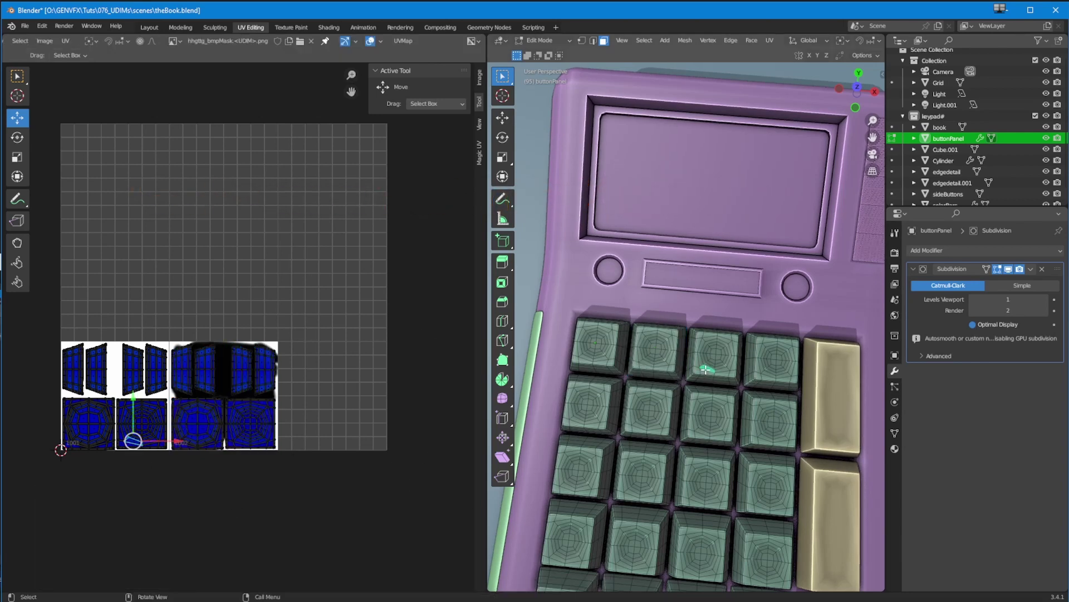
key(ctrl+l)
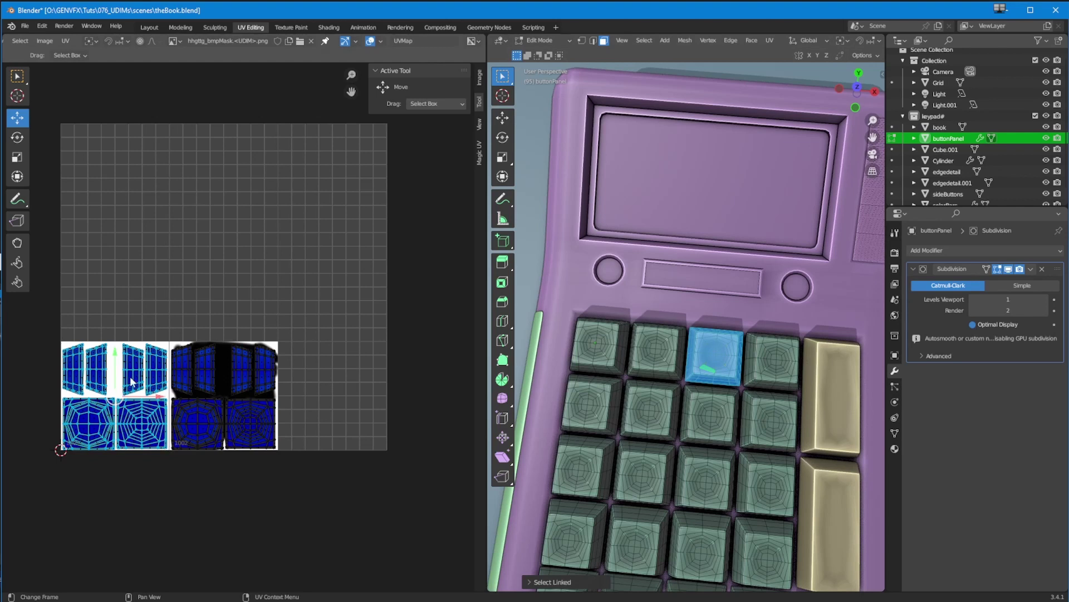
drag(156, 396, 373, 397)
scroll(372, 479, down, 1)
middle_drag(357, 503, 261, 503)
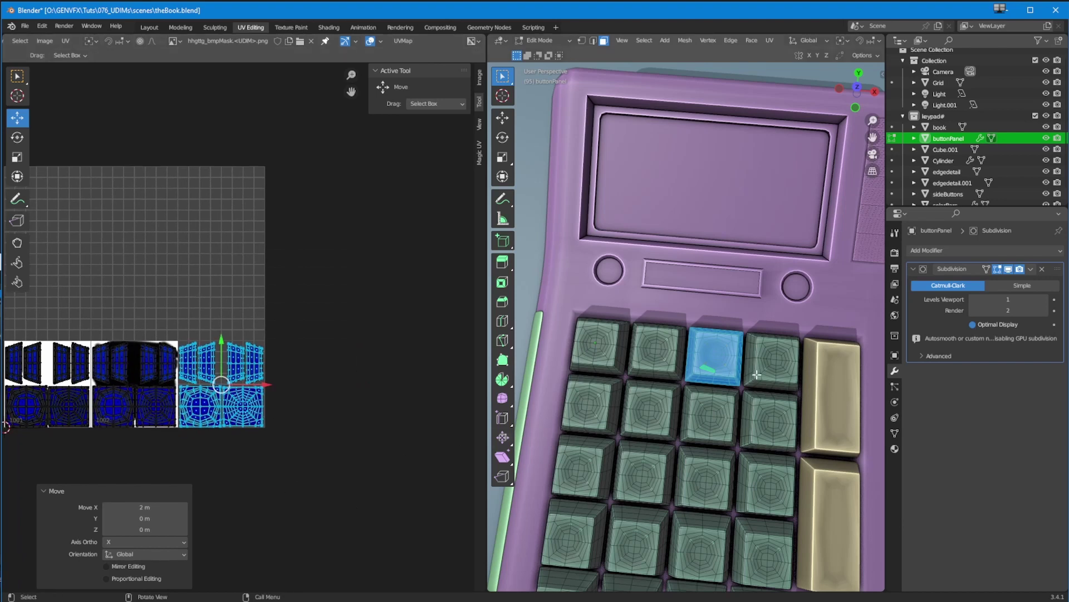
- Select only the fourth key of the top row and move its UVs -41 units along X
key(l)
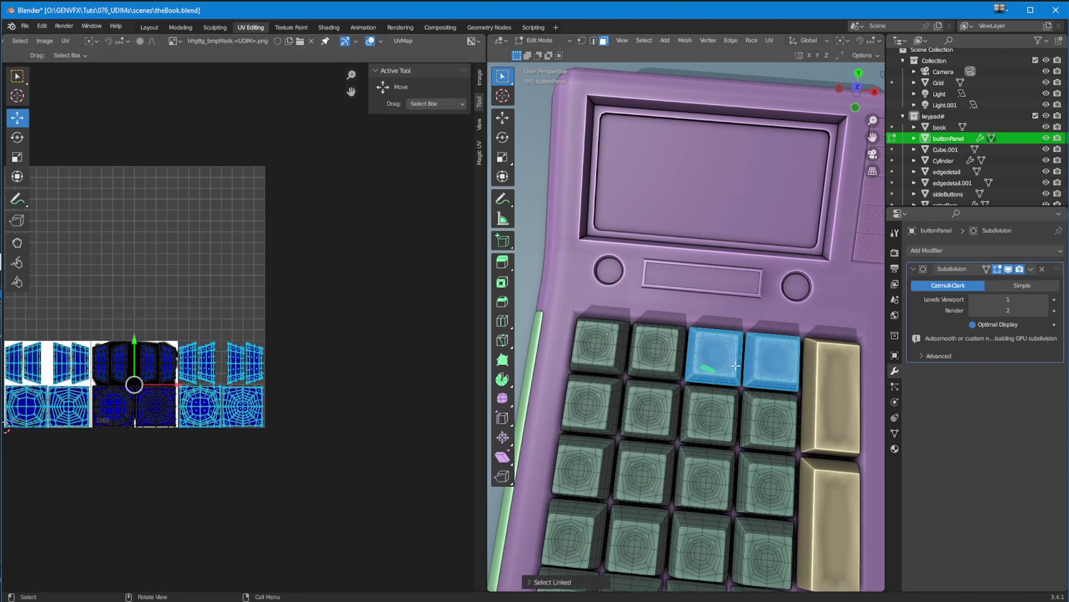
click(768, 372)
key(l)
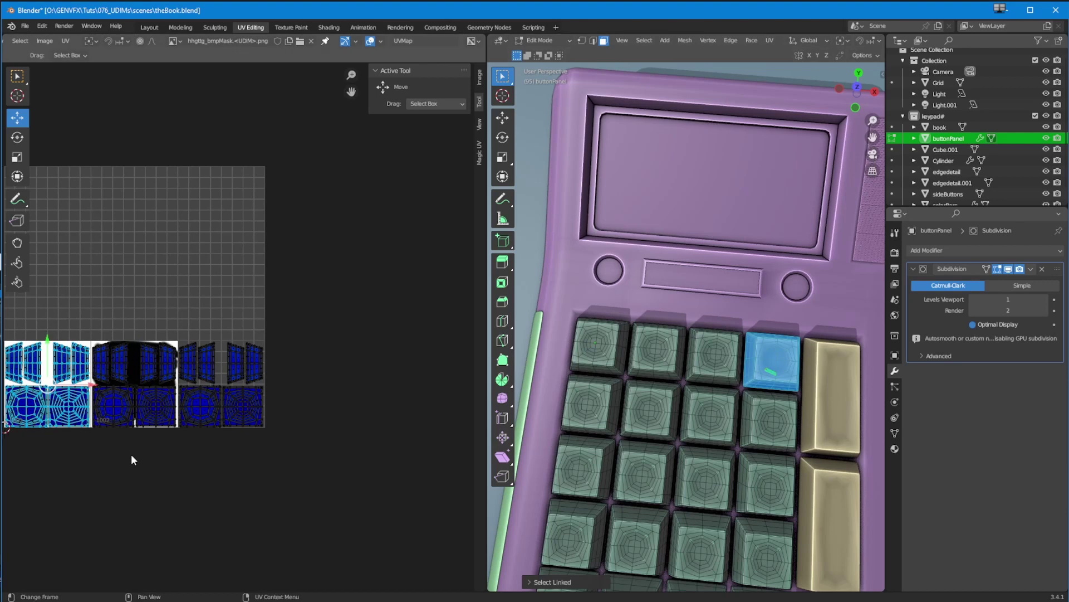
key(g)
key(x)
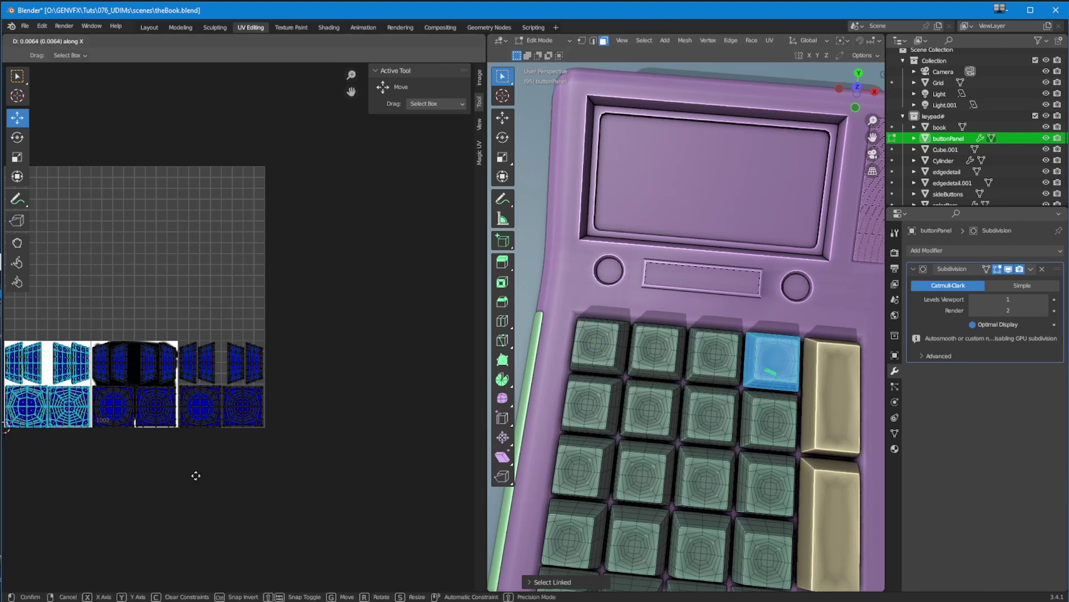
key(4)
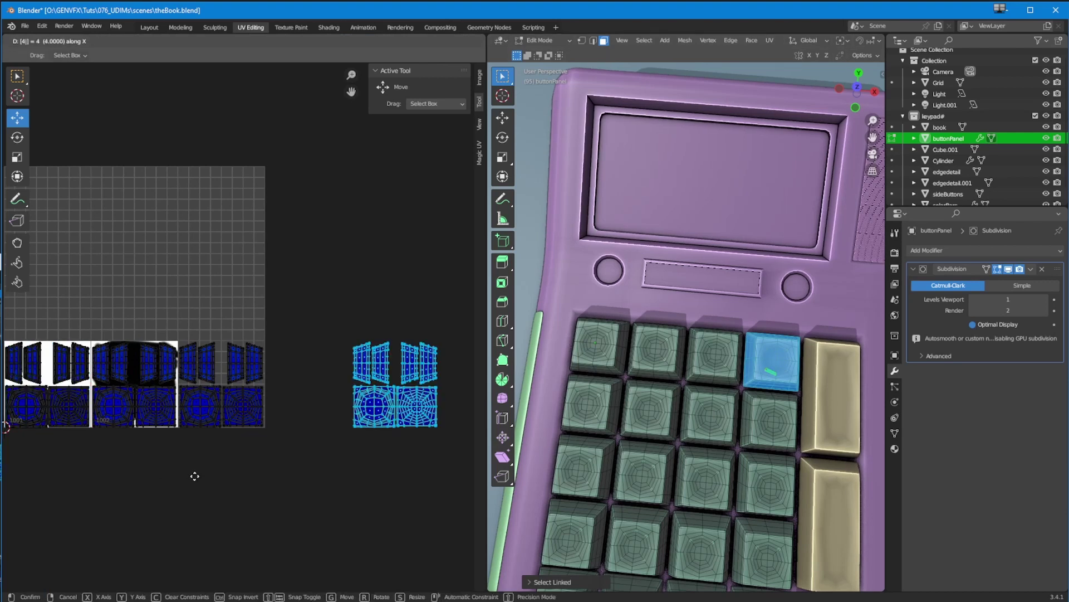
key(x)
key(1)
key(minus)
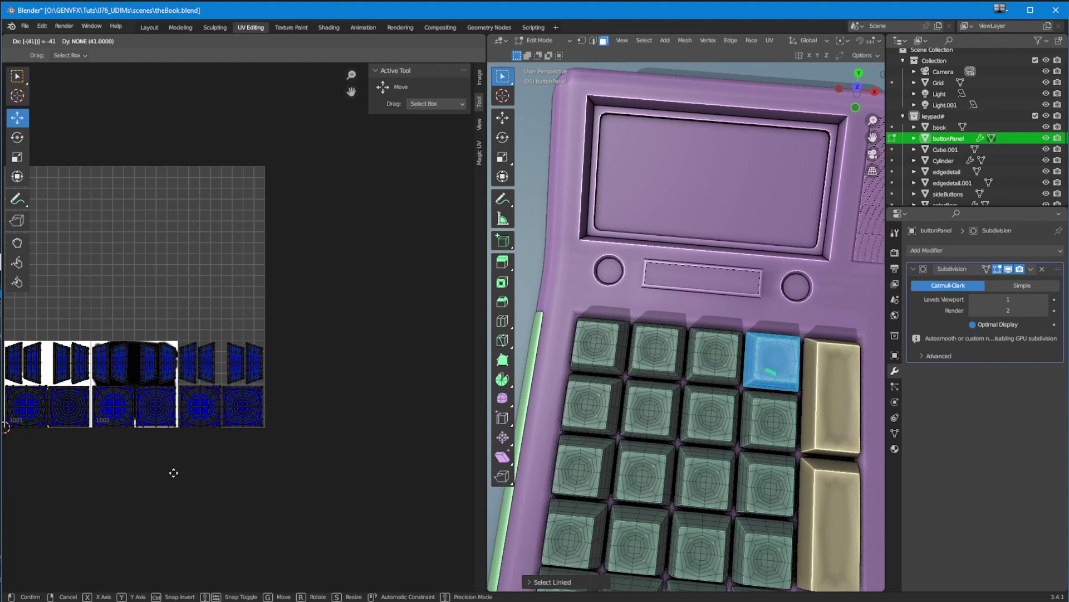
key(x)
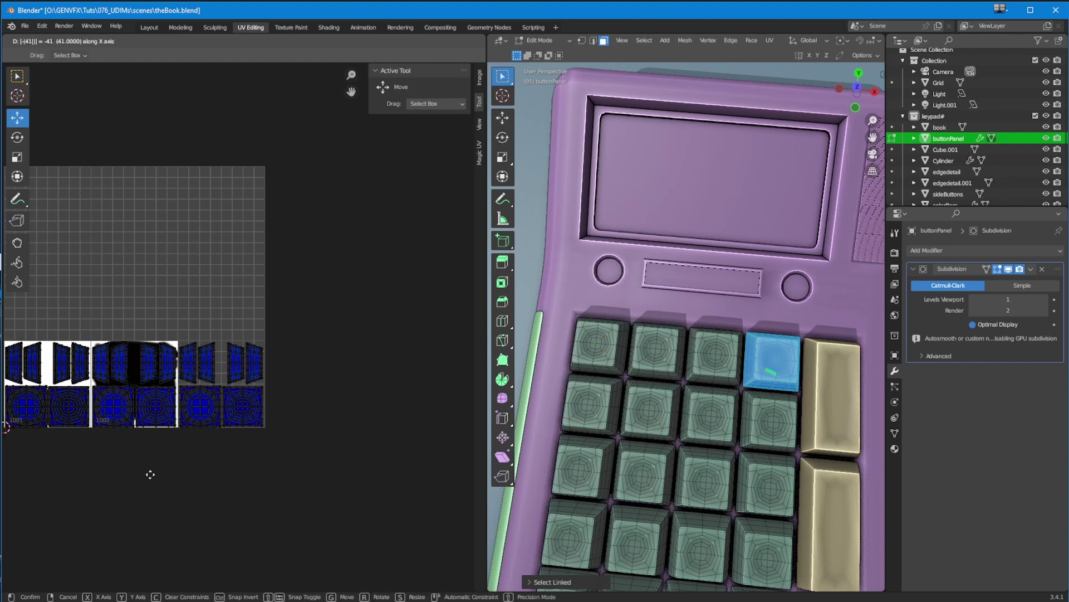
key(Return)
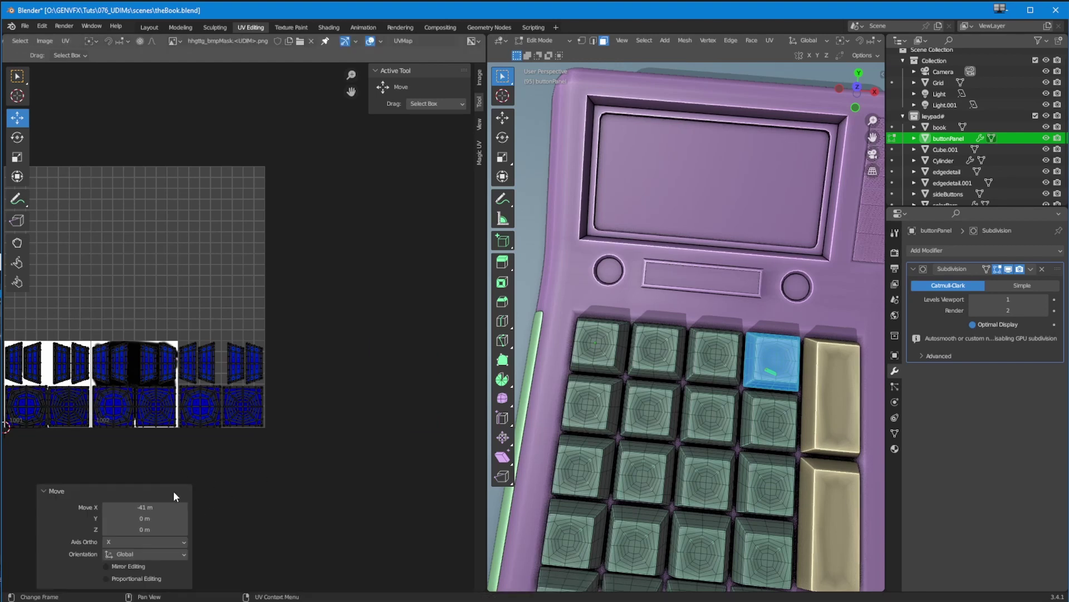
click(170, 460)
ctrl+middle_drag(210, 494, 268, 514)
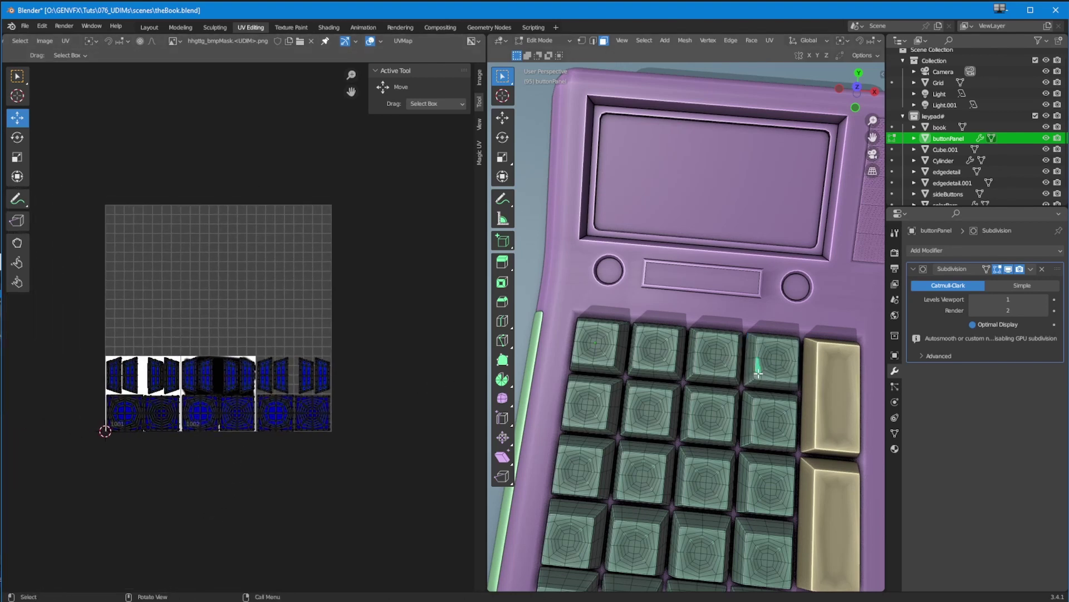
- Undo the last UV move of the top row's fourth key
key(l)
click(707, 362)
key(l)
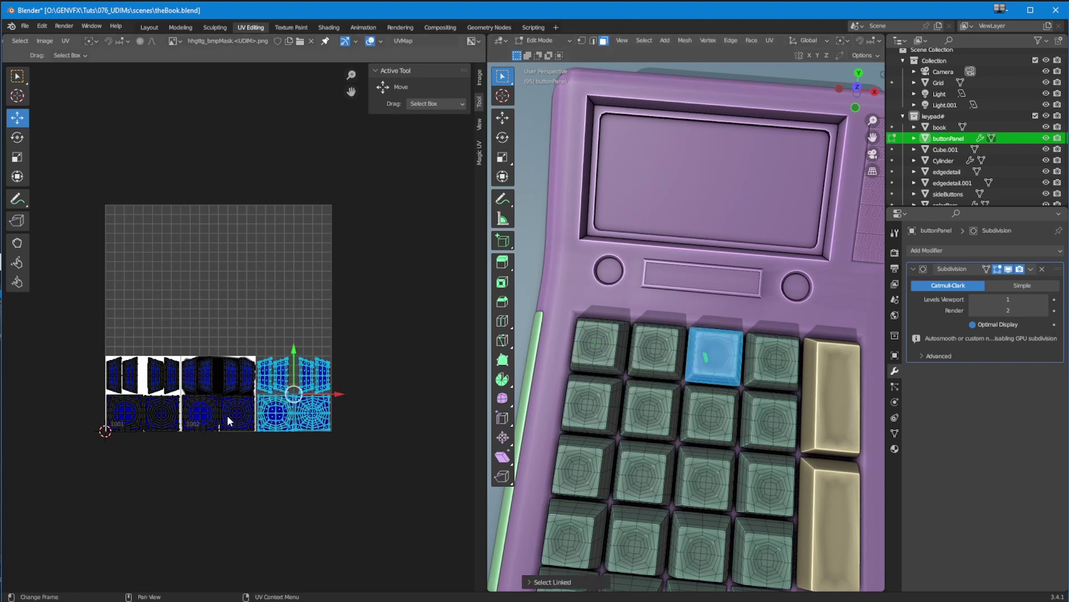
key(ctrl+z)
key(ctrl+shift+z)
key(ctrl+z)
key(ctrl+z)
key(ctrl+z)
key(ctrl+z)
key(ctrl+z)
key(ctrl+z)
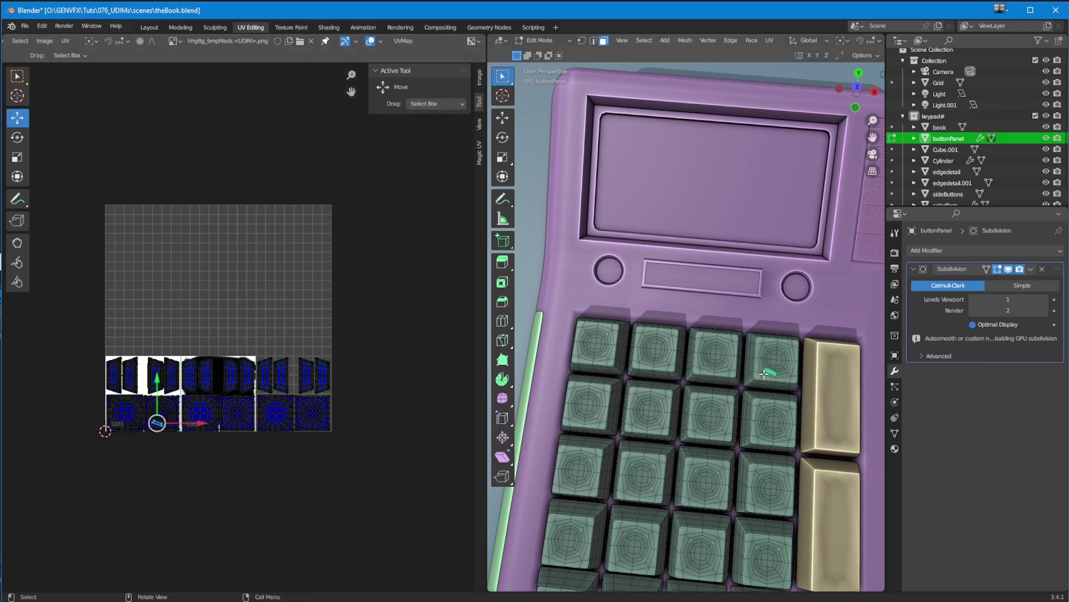
- Select the whole fourth key of the top row and move its UVs 3 units along X
key(l)
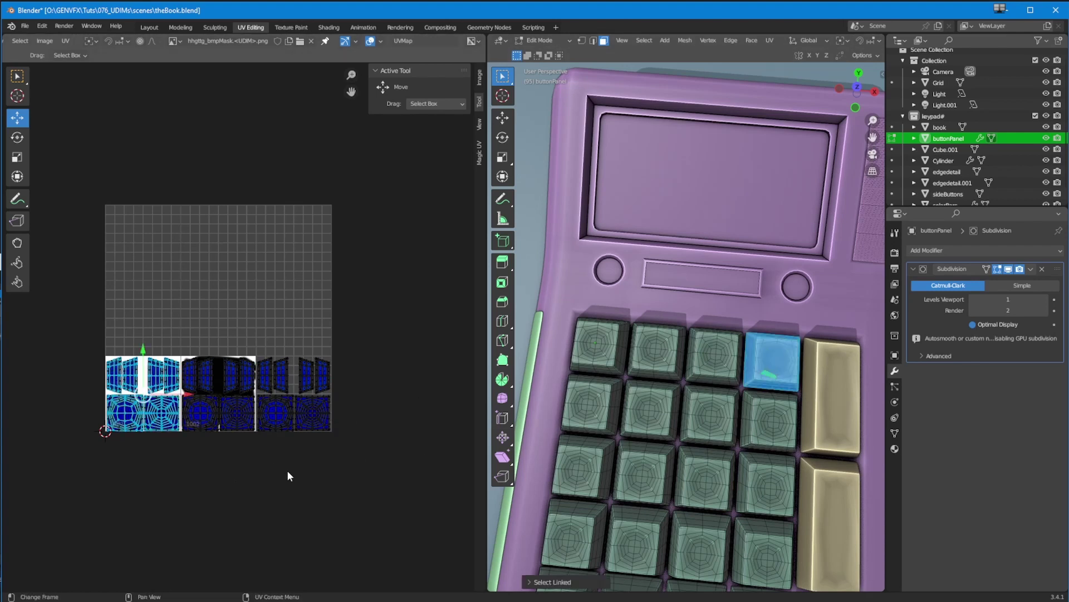
key(g)
key(x)
key(3)
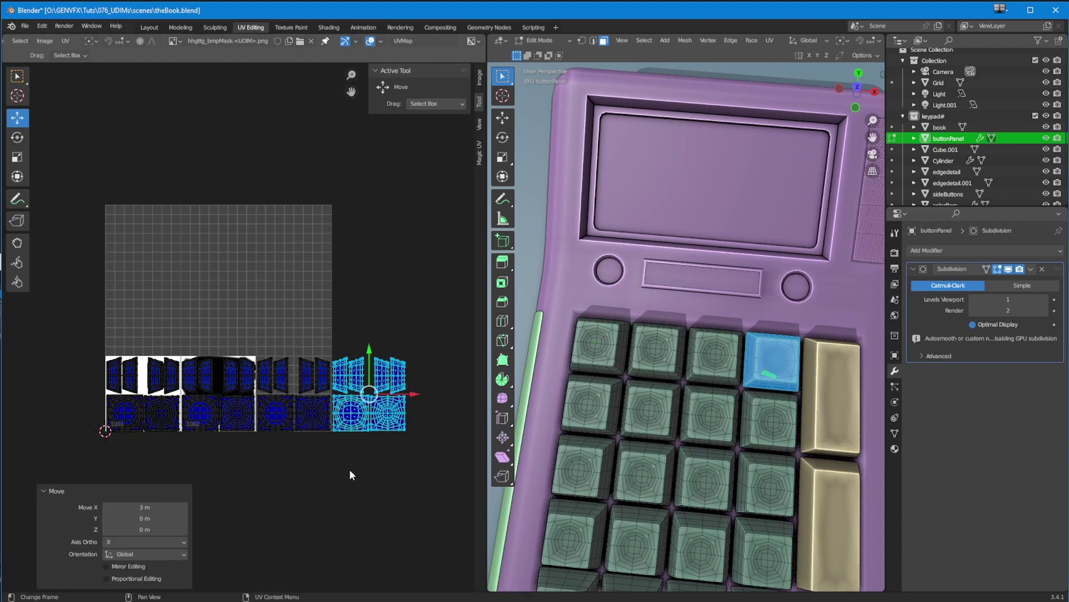
- Select the whole first key of the keypad's second row
click(570, 415)
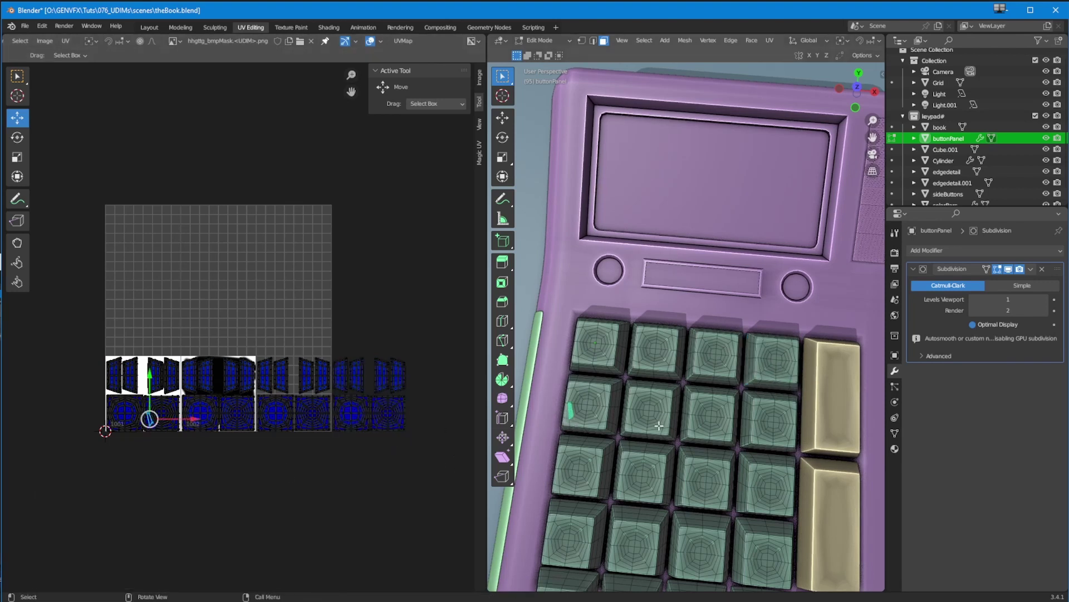
key(l)
click(595, 415)
key(l)
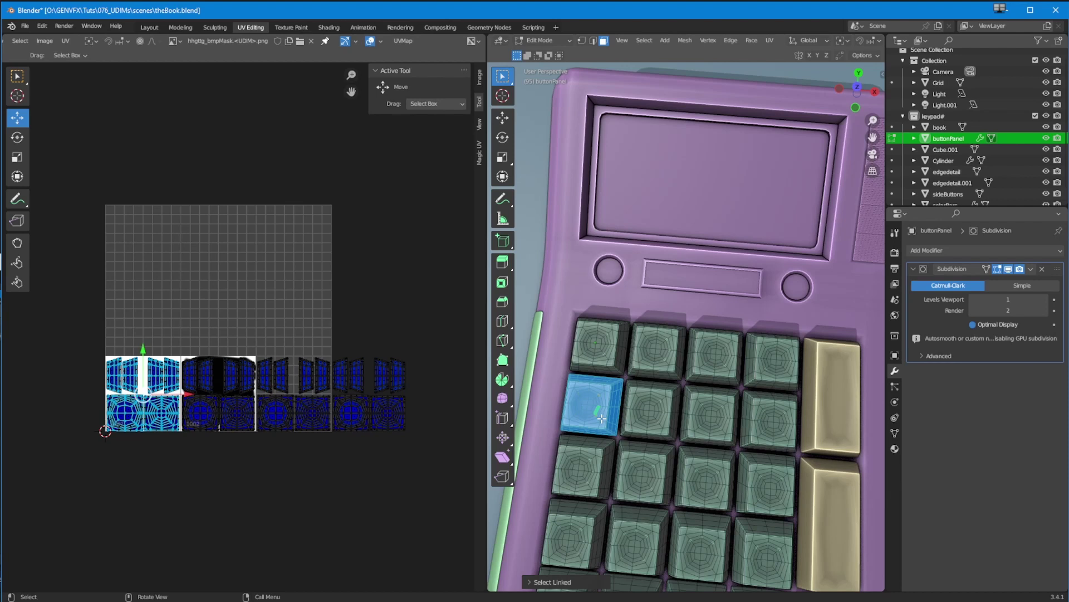
text(gx)
text(4)
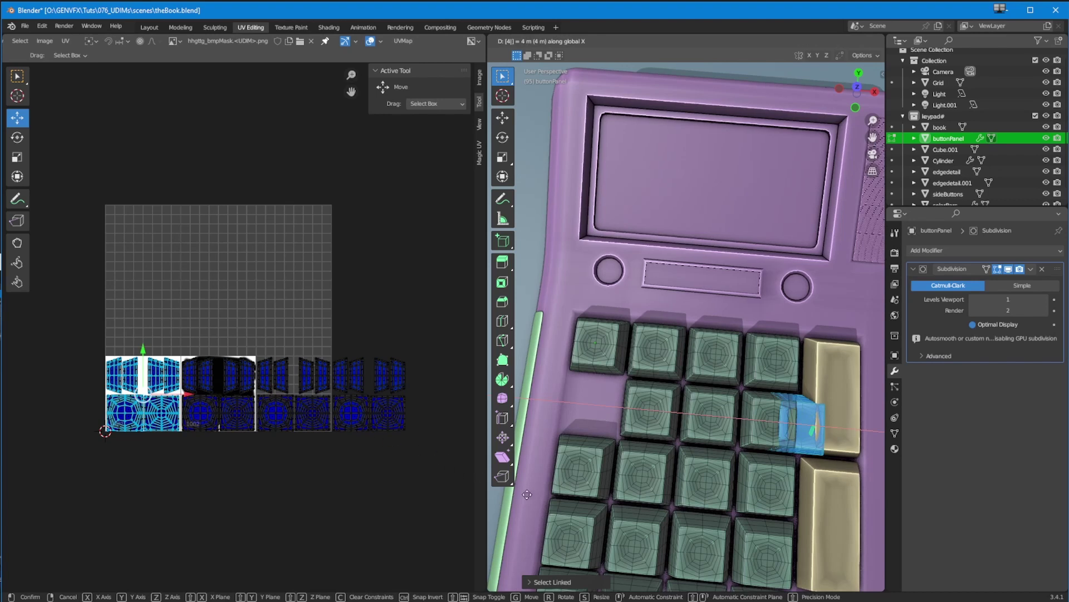
key(Escape)
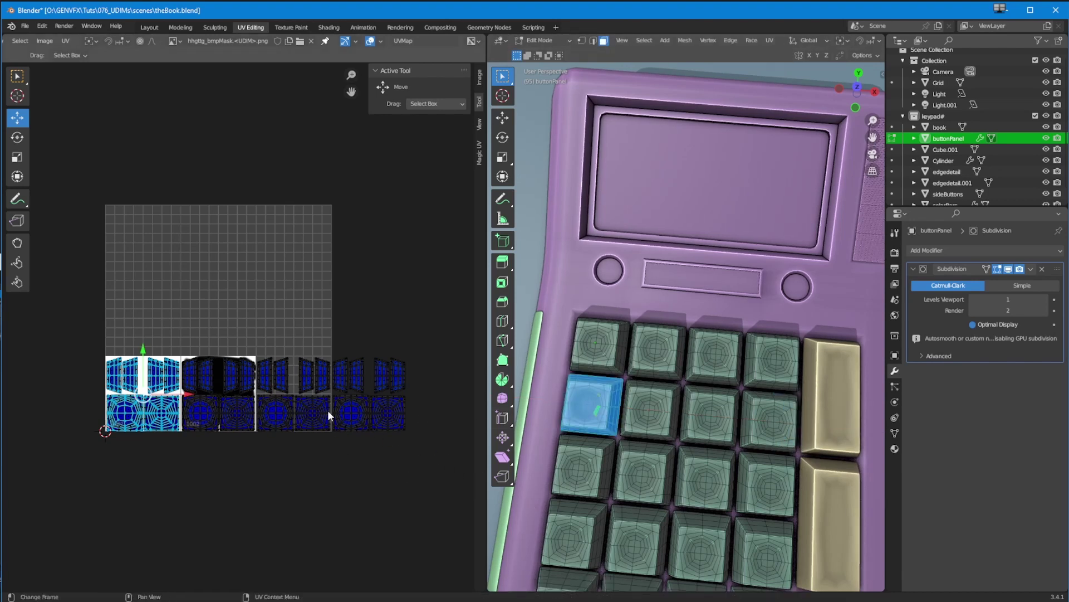
- Move the UVs of the second row's first key 4 units along X
key(g)
key(x)
key(4)
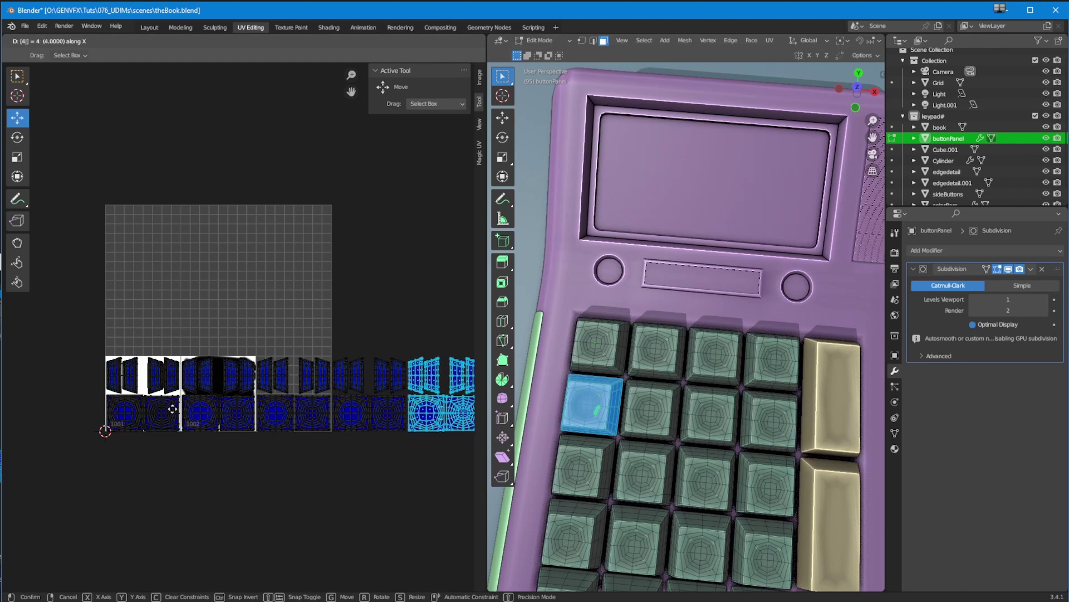
key(Return)
- Set the UV editor's grid overlay to 10 tiles in X and 3 tiles in Y
click(242, 453)
mouse_move(246, 456)
ctrl+middle_down()
mouse_move(242, 498)
mouse_move(249, 476)
ctrl+middle_up()
middle_drag(249, 476, 155, 468)
middle_drag(155, 468, 144, 508)
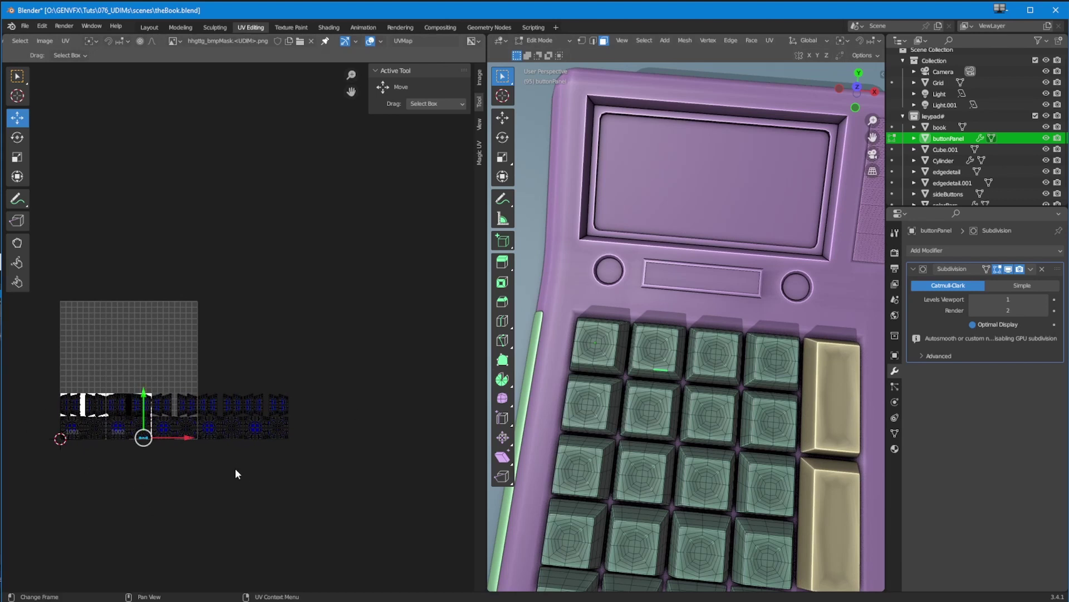
click(381, 42)
click(382, 40)
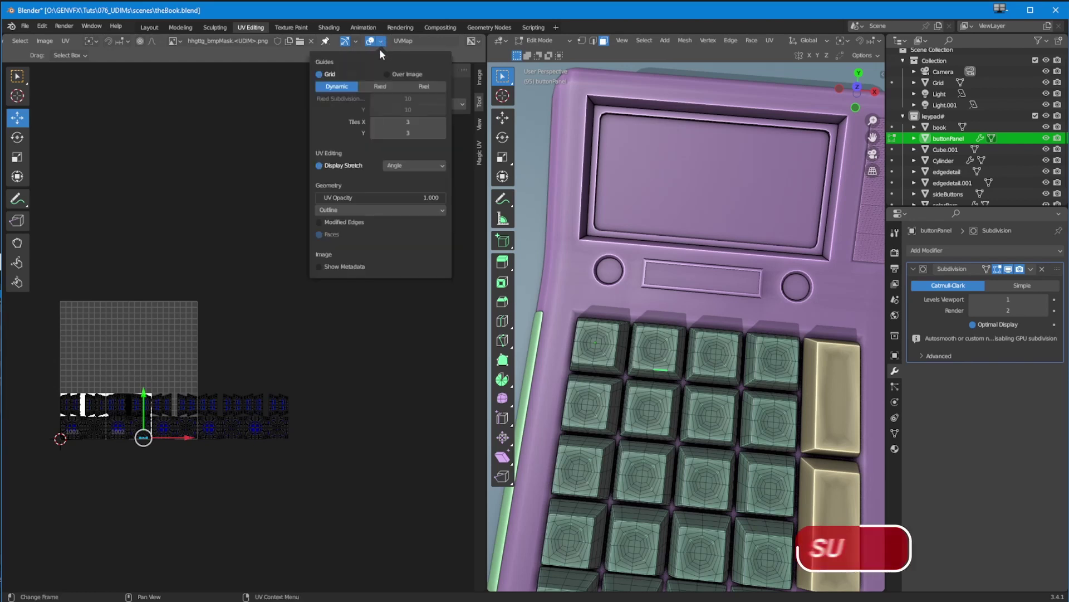
click(442, 122)
click(442, 122)
click(442, 122)
click(442, 121)
click(443, 121)
click(442, 121)
click(442, 121)
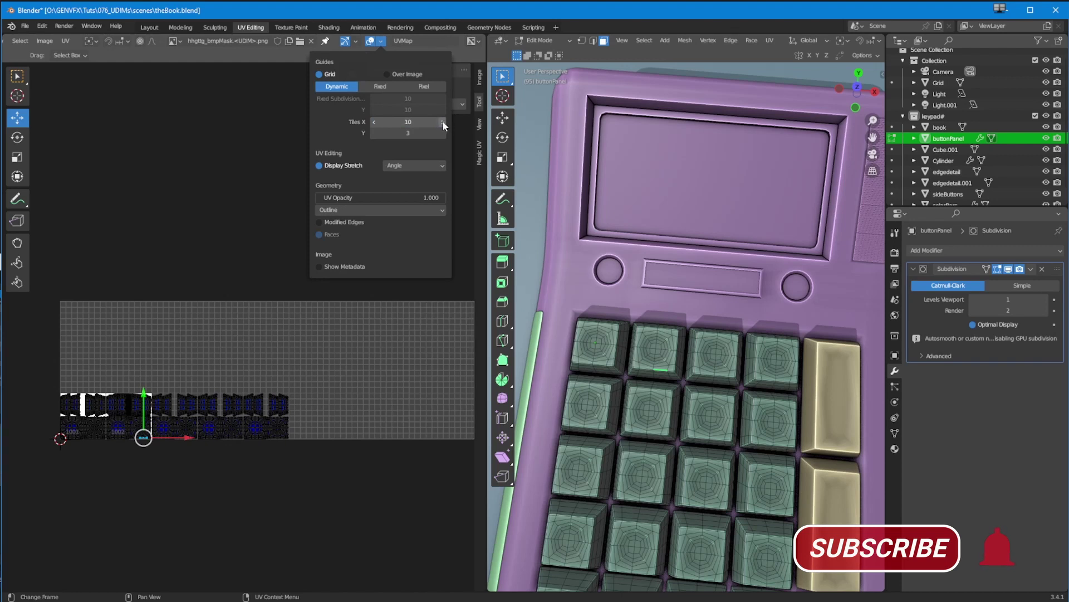
click(443, 133)
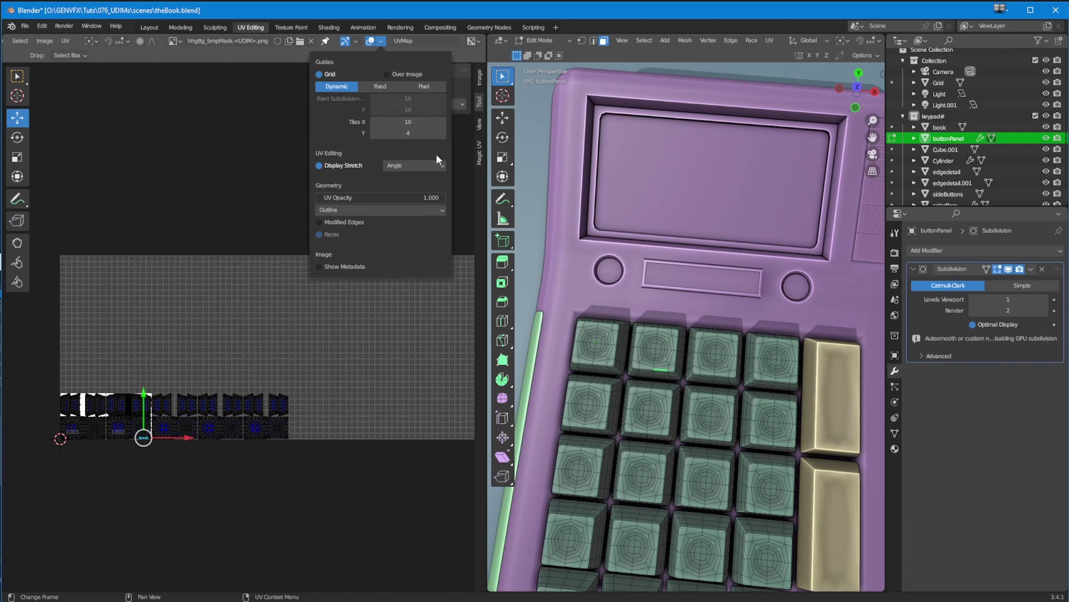
click(373, 133)
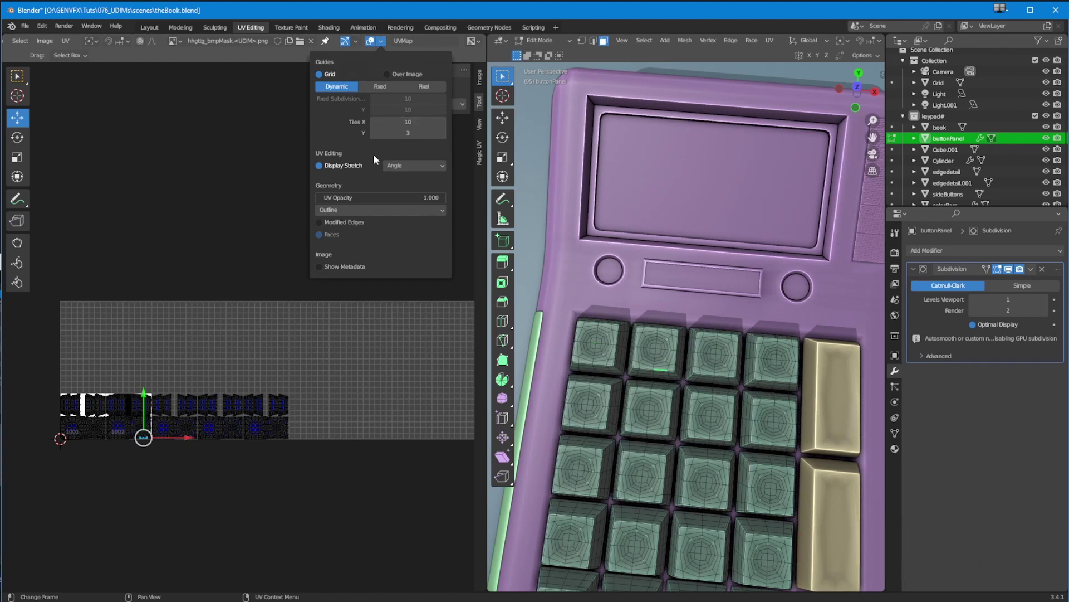
- Check which UV tile the second row's whole first key occupies by selecting it
ctrl+middle_drag(200, 410, 229, 344)
click(585, 408)
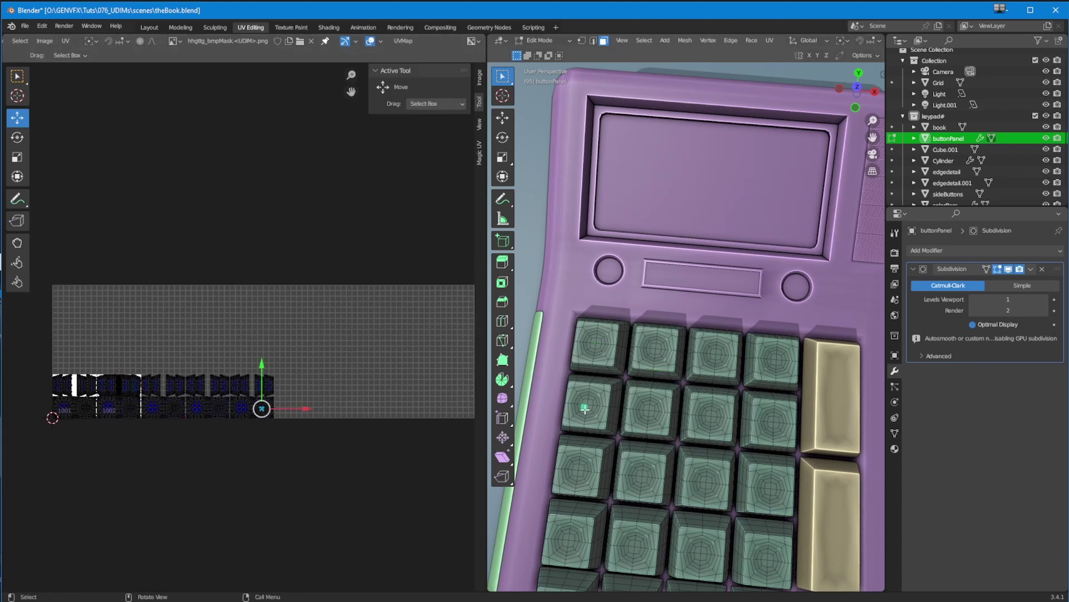
key(ctrl+l)
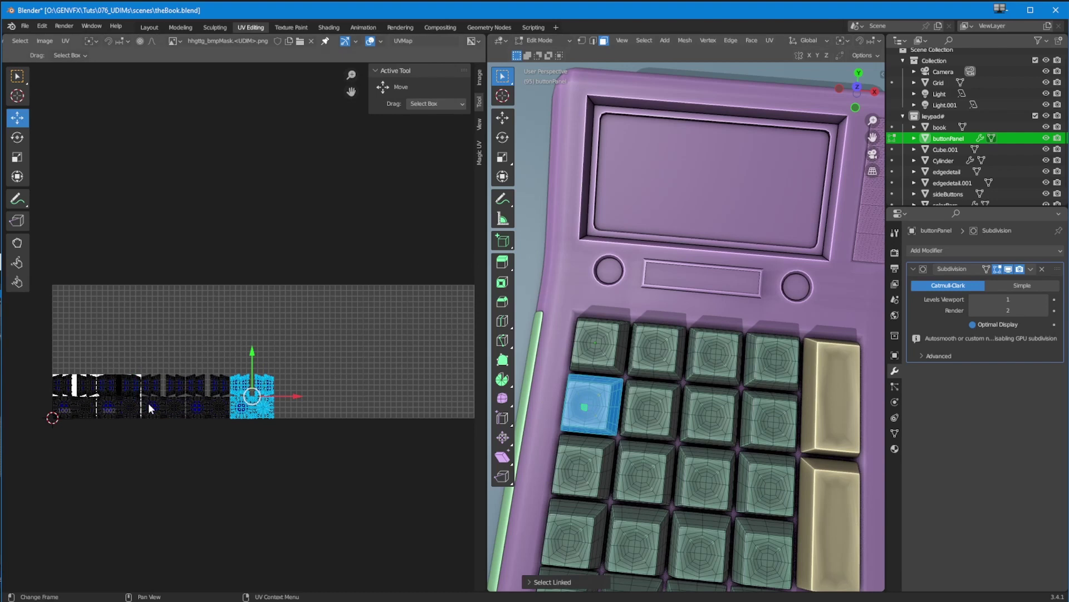
- Select the whole second key of the second row and move its UVs 5 units along X
click(652, 423)
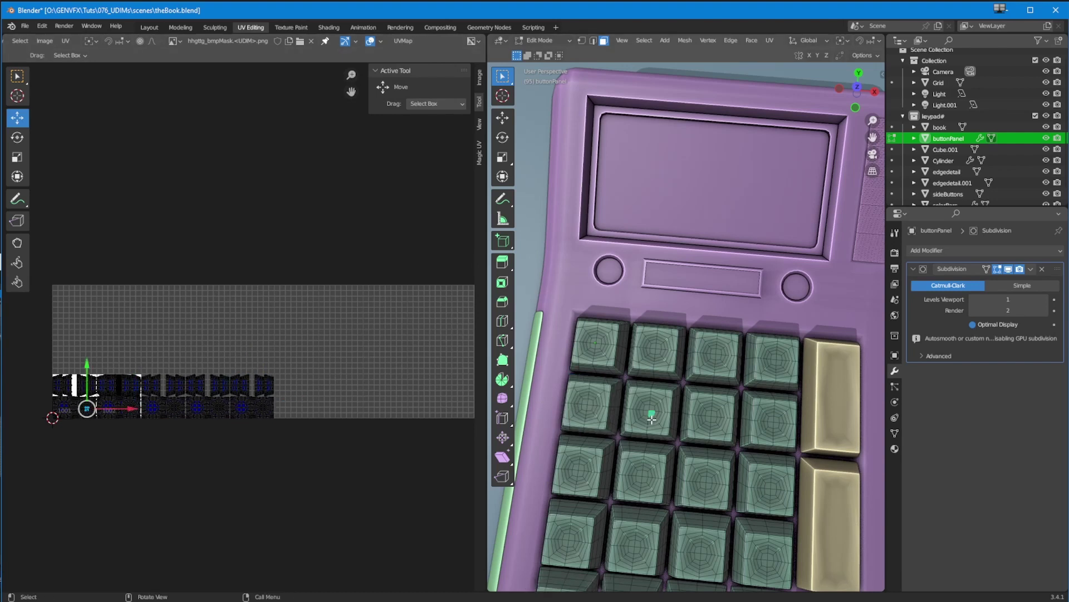
key(ctrl+l)
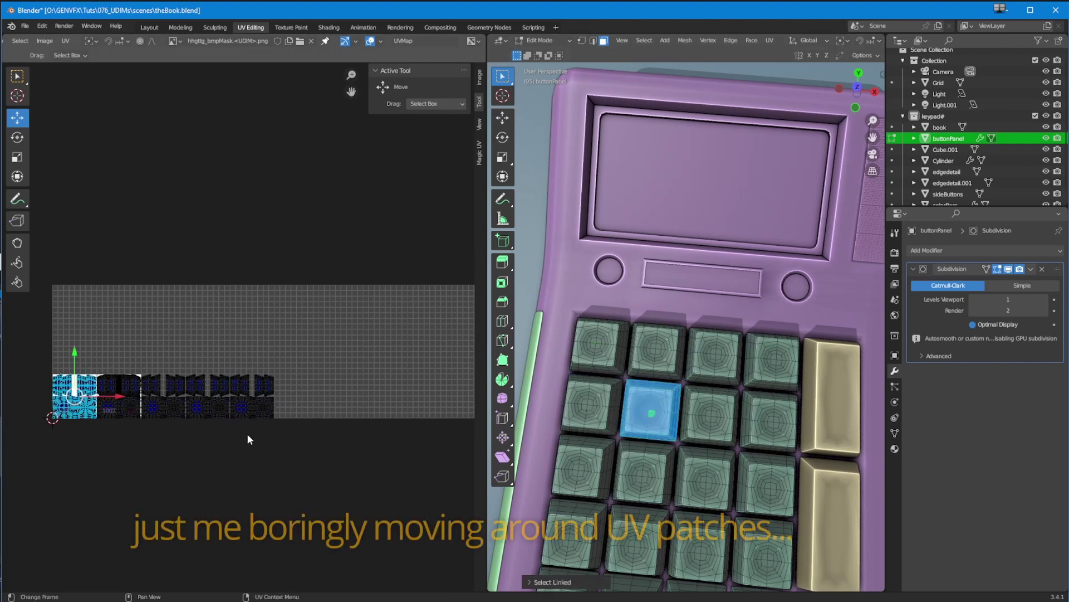
key(g)
key(x)
key(5)
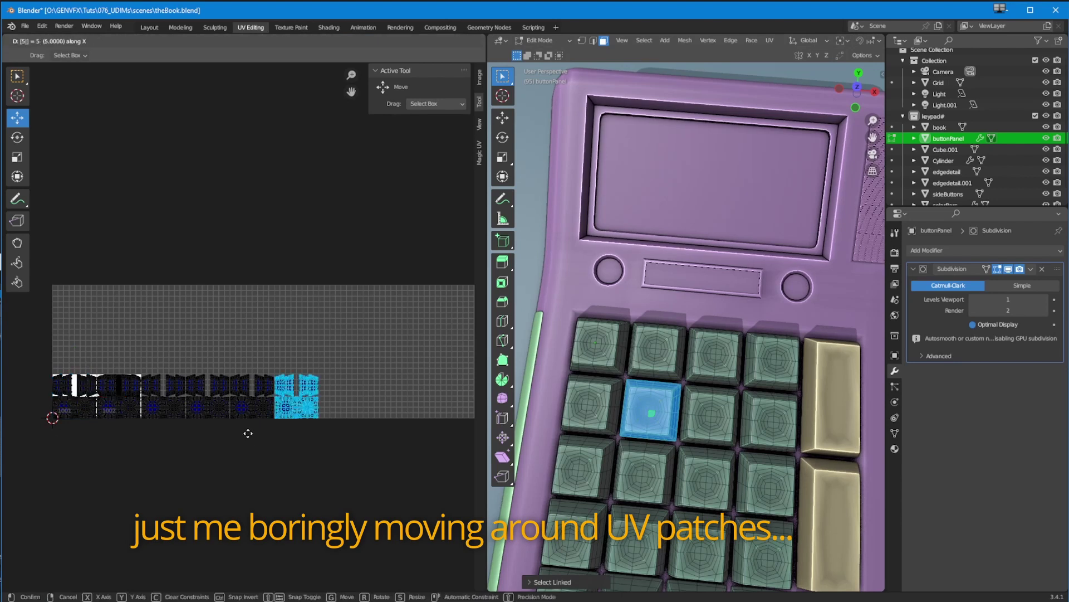
key(Return)
- Select the whole third key of the second row and move its UVs 6 units along X
click(709, 418)
key(ctrl+l)
key(g)
key(x)
key(6)
key(Return)
- Select the whole fourth key of the second row and move its UVs 7 units along X
click(767, 424)
key(ctrl+l)
key(g)
key(x)
key(7)
key(Return)
- Select the whole first key of the third row and move its UVs 8 units along X
click(562, 478)
key(ctrl+l)
key(g)
key(x)
key(8)
key(Return)
- Select the whole second key of the third row and move its UVs 9 units along X
ctrl+middle_drag(323, 477, 322, 495)
middle_drag(322, 495, 284, 497)
click(640, 473)
key(ctrl+l)
key(g)
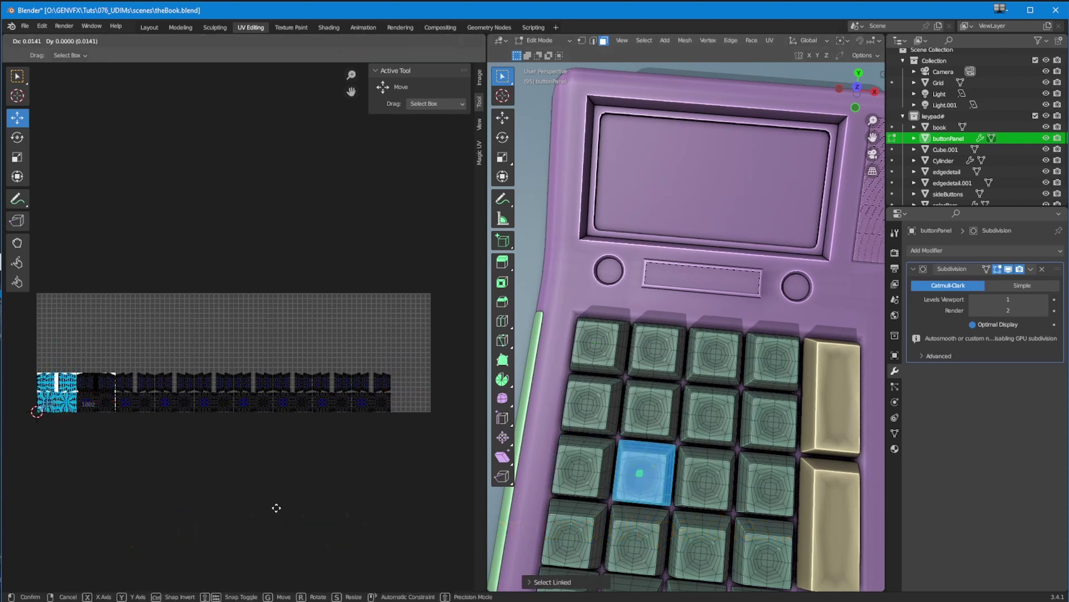
key(x)
key(9)
key(Return)
- Select all remaining green keys, from the third row's third key through the last row, and move their UVs 1 unit along Y
ctrl+middle_drag(581, 485, 583, 511)
click(685, 447)
key(l)
key(l)
key(l)
key(l)
key(l)
key(l)
key(l)
key(l)
key(l)
key(l)
shift+middle_drag(663, 549, 663, 429)
key(l)
key(l)
key(l)
key(l)
key(l)
key(l)
key(l)
key(l)
key(g)
key(y)
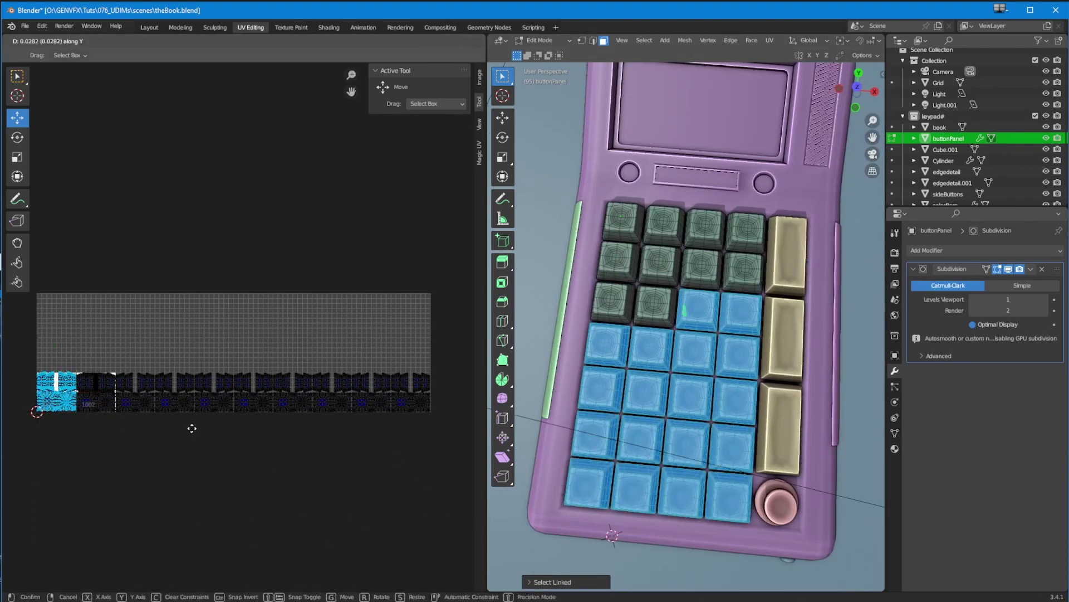
key(1)
key(Return)
- Select the whole fourth key of the third row and move its UVs 1 unit along X
ctrl+middle_drag(191, 429, 281, 363)
click(732, 312)
key(l)
key(g)
key(x)
key(1)
key(Return)
- Select the whole first key of the fourth row and move its UVs 2 units along X
click(599, 343)
key(l)
key(g)
key(x)
key(2)
key(Return)
click(638, 350)
key(l)
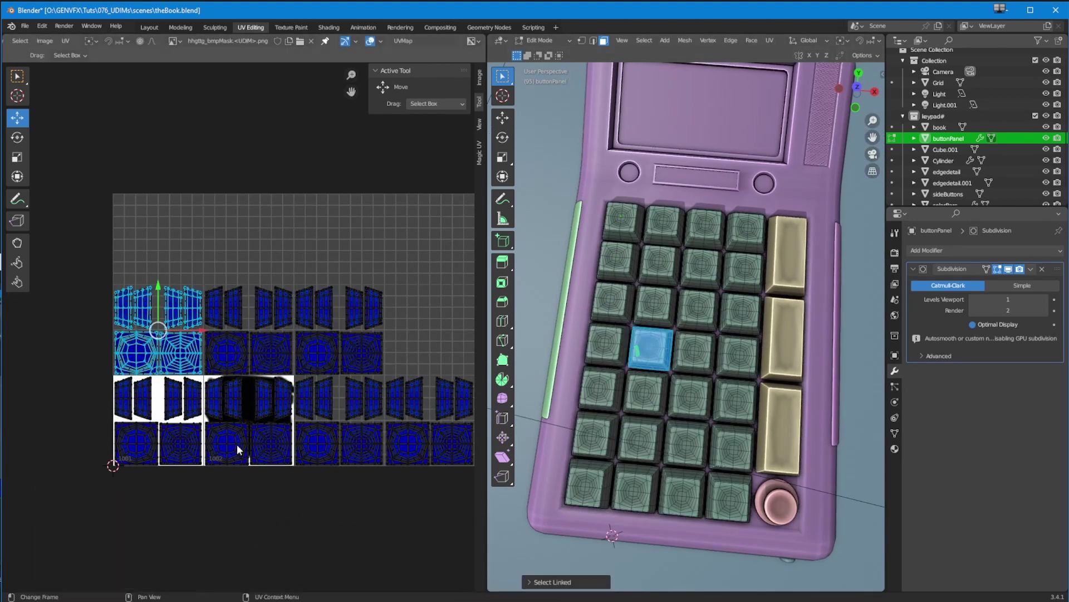
key(g)
key(x)
key(3)
key(y)
key(Return)
ctrl+middle_drag(284, 498, 285, 511)
key(ctrl+z)
key(ctrl+z)
- Select the whole second key of the fourth row and move its UVs 3 units along X
click(598, 352)
click(641, 349)
key(l)
key(g)
key(x)
key(3)
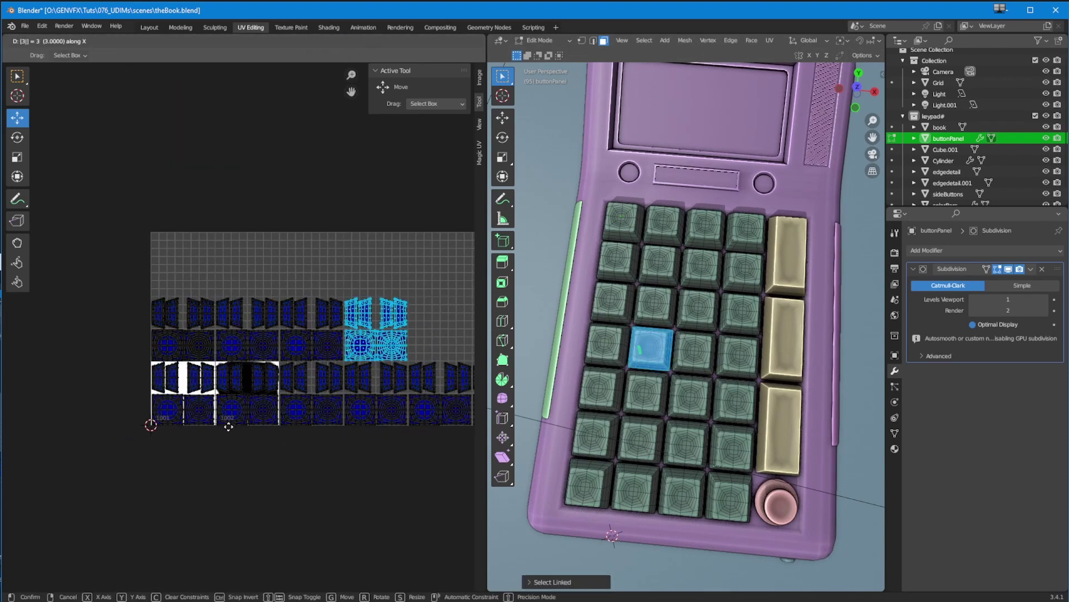
key(Return)
- Select the whole third key of the fourth row and move its UVs 4 units along X
click(228, 426)
ctrl+middle_drag(228, 426, 178, 377)
click(195, 367)
click(690, 361)
key(l)
key(g)
key(x)
key(4)
key(Return)
- Select the whole fourth key of the fourth row and move its UVs 5 units along X
click(731, 365)
key(l)
key(g)
key(x)
key(5)
key(Return)
- Select the whole first key of the fifth row and move its UVs 6 units along X
click(600, 391)
key(l)
key(h)
key(ctrl+z)
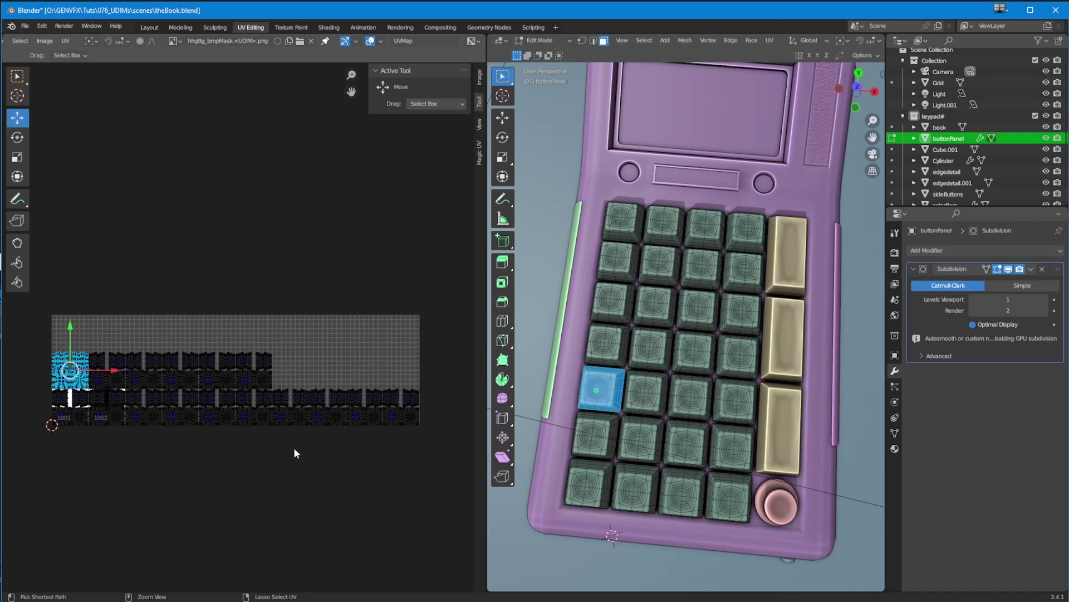
key(g)
key(x)
key(6)
key(Return)
- Select the whole second key of the fifth row and move its UVs 7 units along X
click(645, 394)
key(l)
key(g)
key(x)
key(7)
key(Return)
- Select the whole third key of the fifth row and move its UVs 8 units along X
click(691, 399)
key(l)
key(g)
key(x)
key(8)
key(Return)
- Select the whole fourth key of the fifth row and move its UVs 9 units along X
click(739, 409)
key(l)
key(g)
key(x)
key(9)
key(Return)
- Select all eight keys of the sixth and seventh rows and move their UVs 1 unit along Y
click(584, 439)
key(l)
key(l)
key(l)
key(l)
key(l)
key(l)
key(l)
key(l)
key(g)
key(y)
key(1)
key(Return)
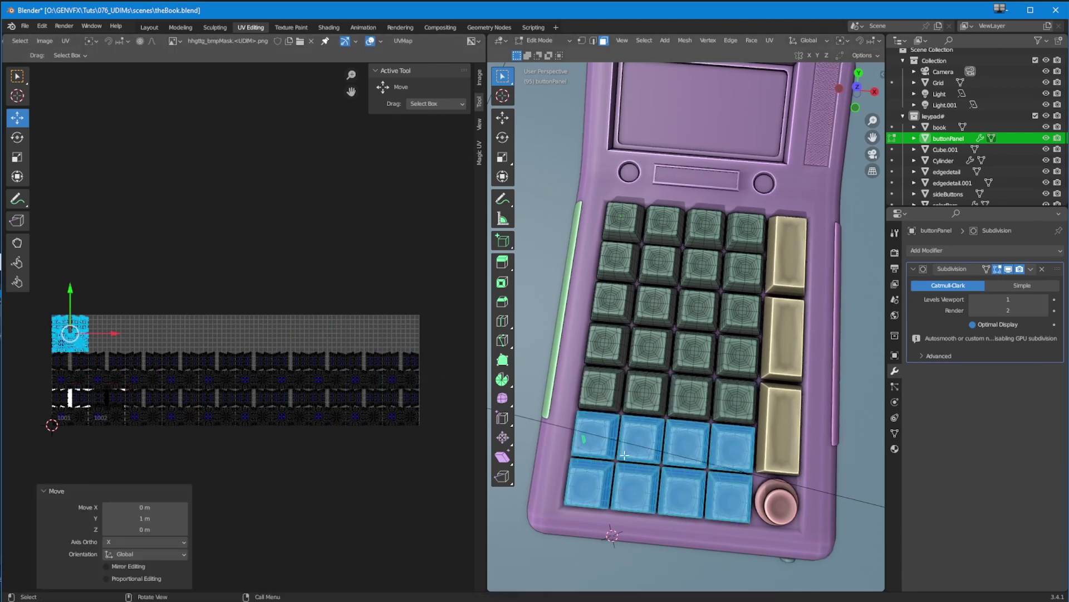
- Select the whole second key of the sixth row and move its UVs 1 unit along X
click(629, 451)
key(l)
key(g)
key(x)
key(1)
key(Return)
- Select the whole third key of the sixth row and move its UVs 2 units along X
click(685, 446)
key(l)
key(g)
key(x)
key(2)
key(Return)
- Select the whole fourth key of the sixth row and move its UVs 3 units along X
click(731, 448)
key(l)
key(g)
key(x)
key(3)
key(Return)
- Select the whole first key of the seventh row and move its UVs 4 units along X
click(578, 500)
key(l)
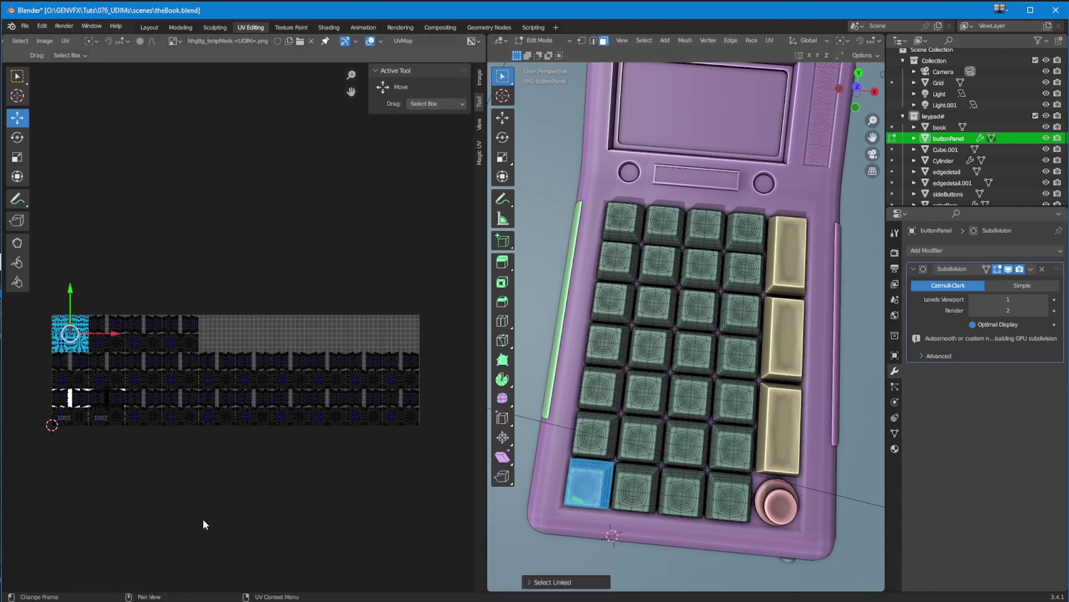
key(g)
key(x)
key(4)
key(Return)
- Select the whole second key of the seventh row and move its UVs 5 units along X
click(639, 495)
key(l)
key(g)
key(x)
key(5)
key(Return)
- Select the whole third key of the seventh row and move its UVs 6 units along X
click(682, 497)
key(l)
key(g)
key(x)
key(6)
key(Return)
click(639, 494)
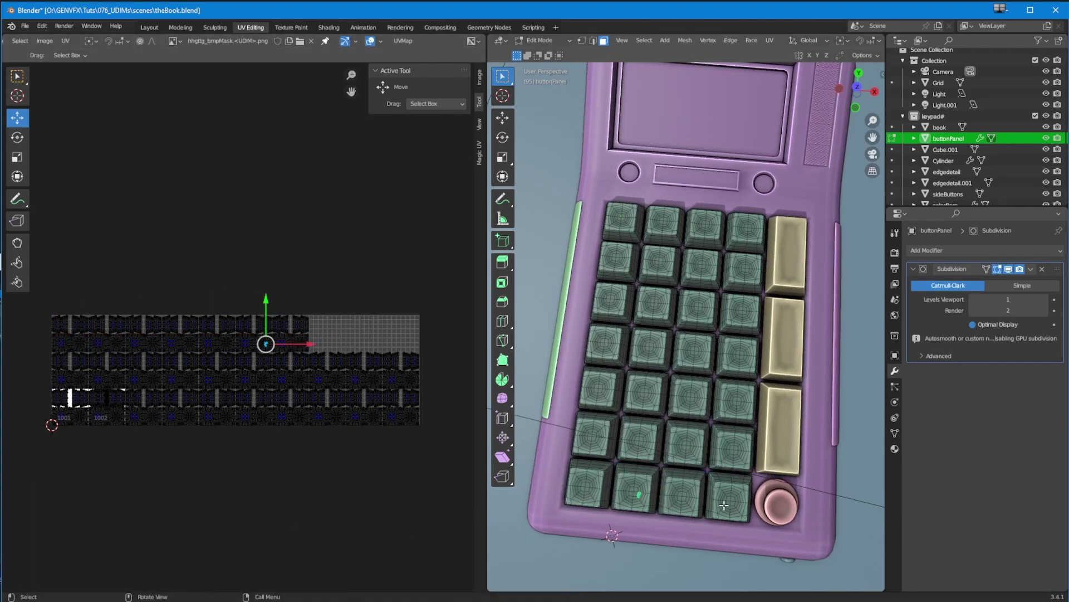
- Select the whole fourth key of the seventh row, move its UVs 7 units along X and deselect everything
click(724, 504)
key(l)
key(g)
key(x)
key(7)
key(Return)
click(300, 519)
middle_drag(299, 519, 284, 516)
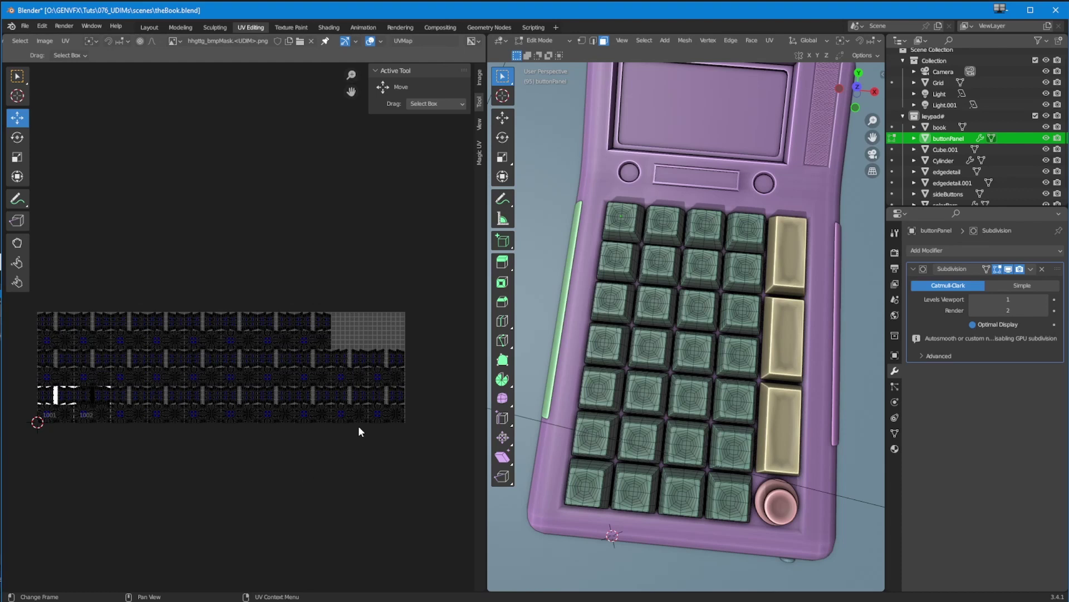
- Check the bottom row of UV tiles by selecting the first ten keys one after another, starting with the first key of the first row
click(635, 230)
key(ctrl+l)
click(579, 173)
key(l)
key(l)
key(l)
key(l)
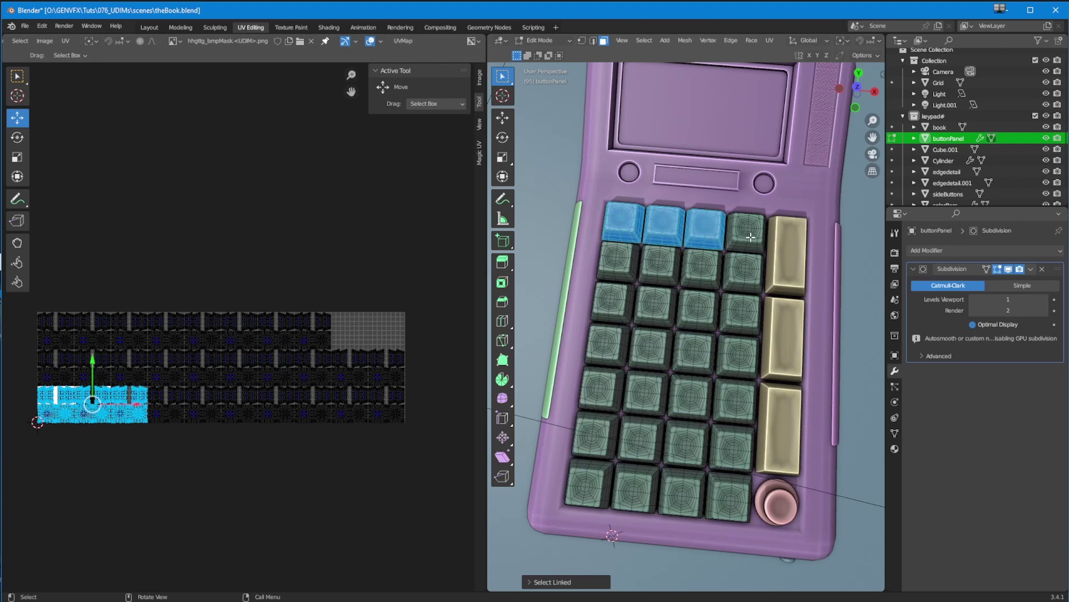
key(l)
key(l)
key(l)
key(l)
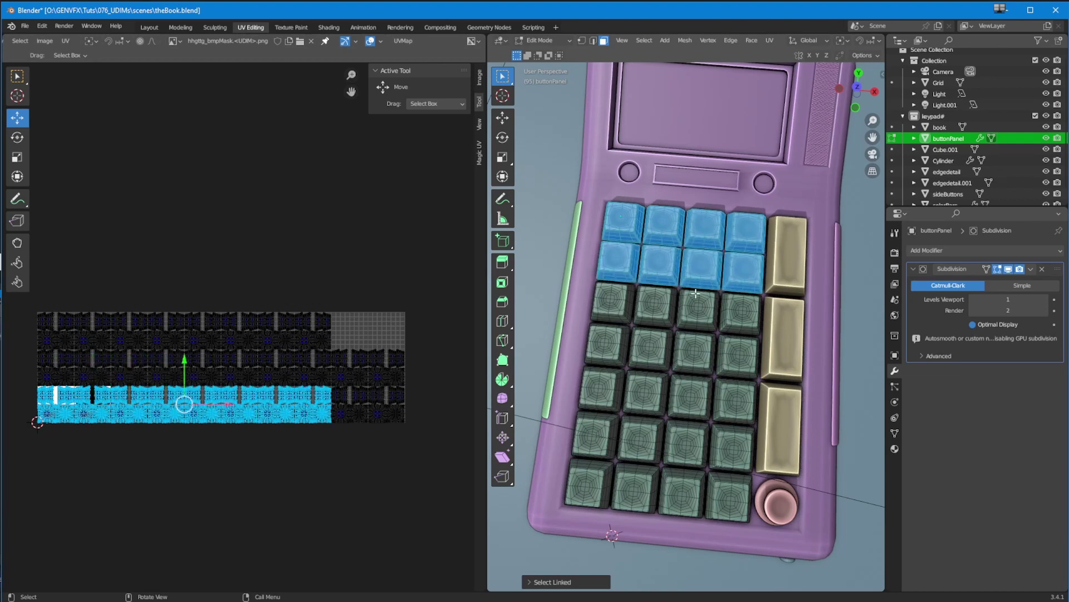
key(l)
key(l)
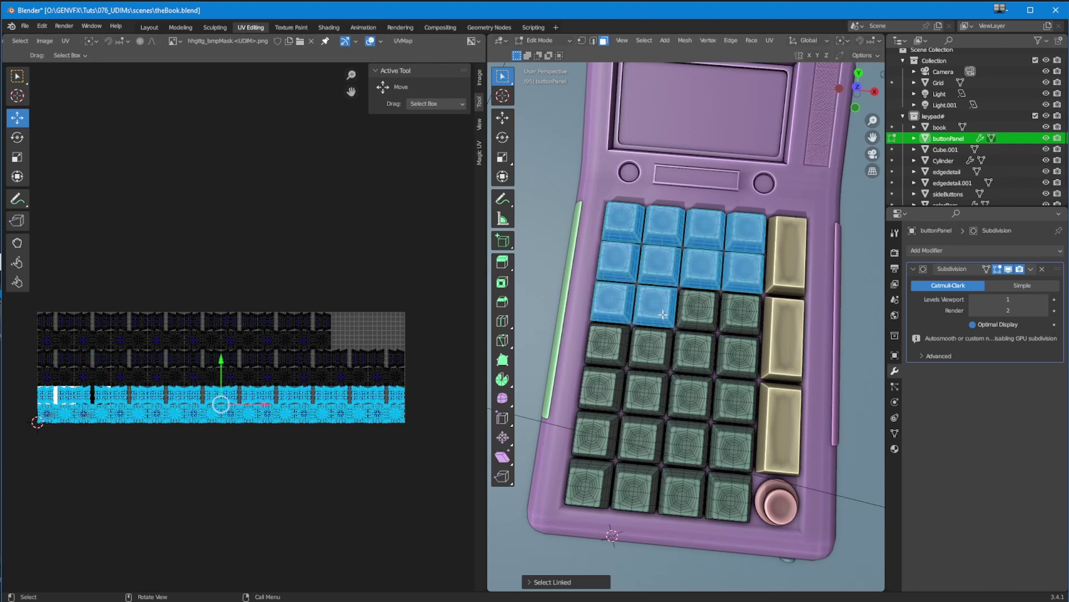
- Clear the selection and check the second row of UV tiles by selecting the next ten keys, from the third row's third key through the fifth row
key(alt+a)
key(l)
key(l)
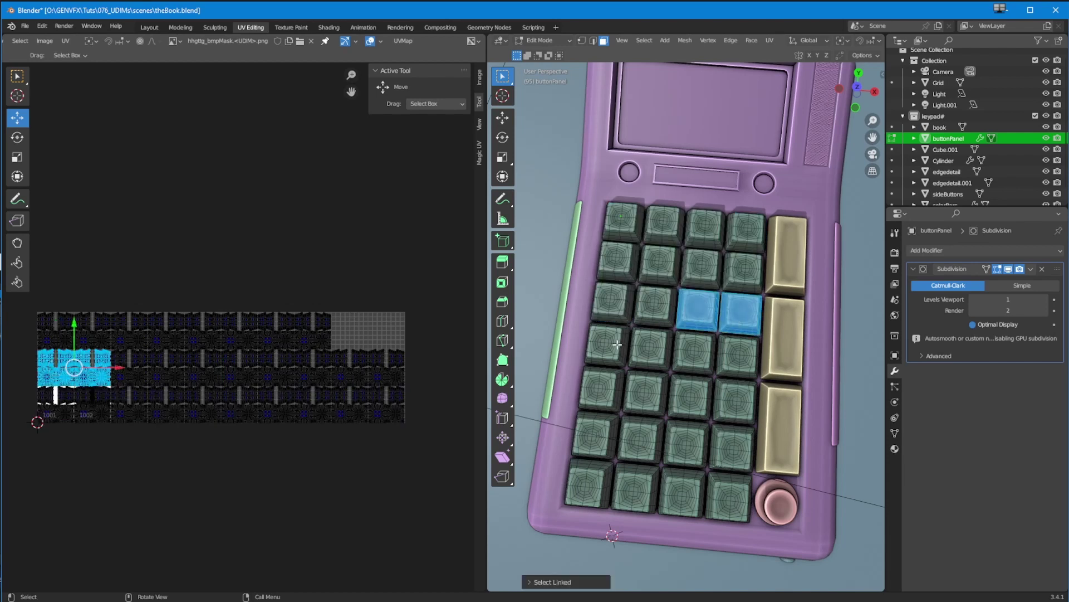
key(l)
key(l)
key(l)
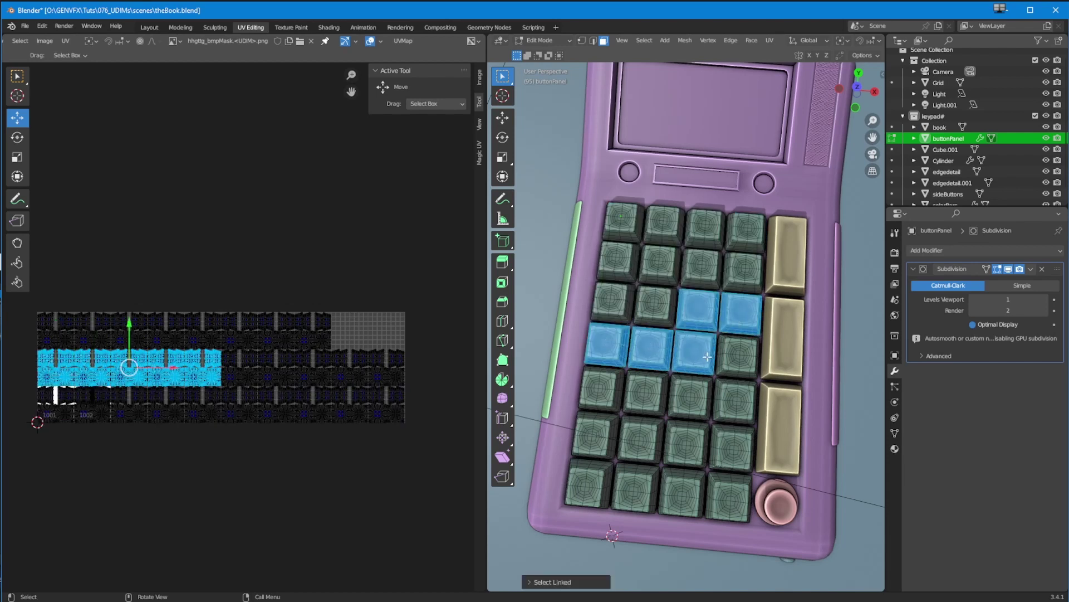
key(l)
key(l)
key(l)
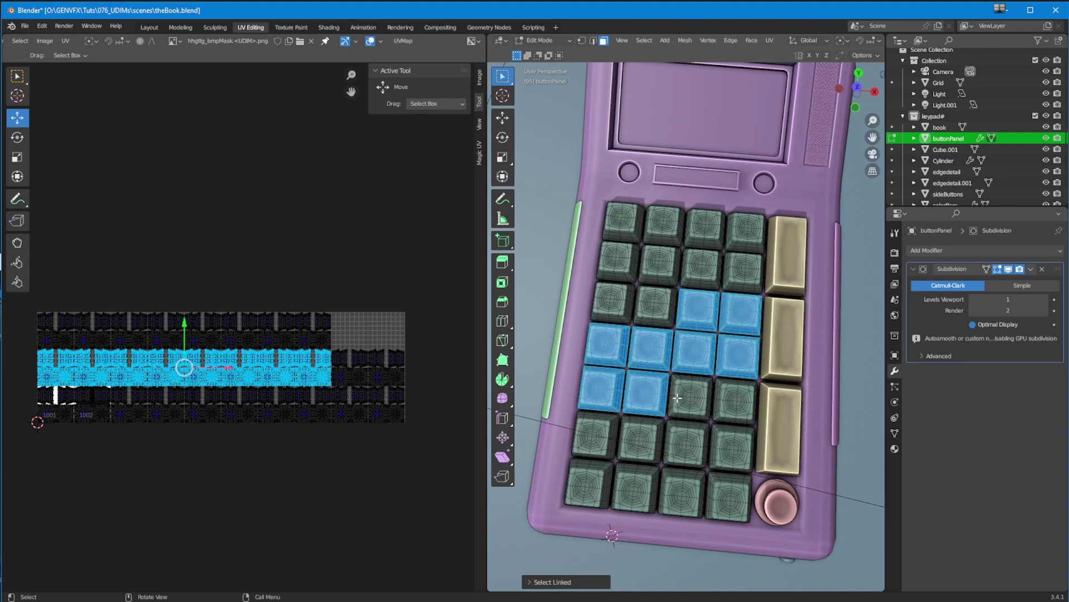
key(l)
key(l)
- Check the top row of UV tiles by selecting the eight keys of the sixth and seventh rows, then deselect everything
click(577, 446)
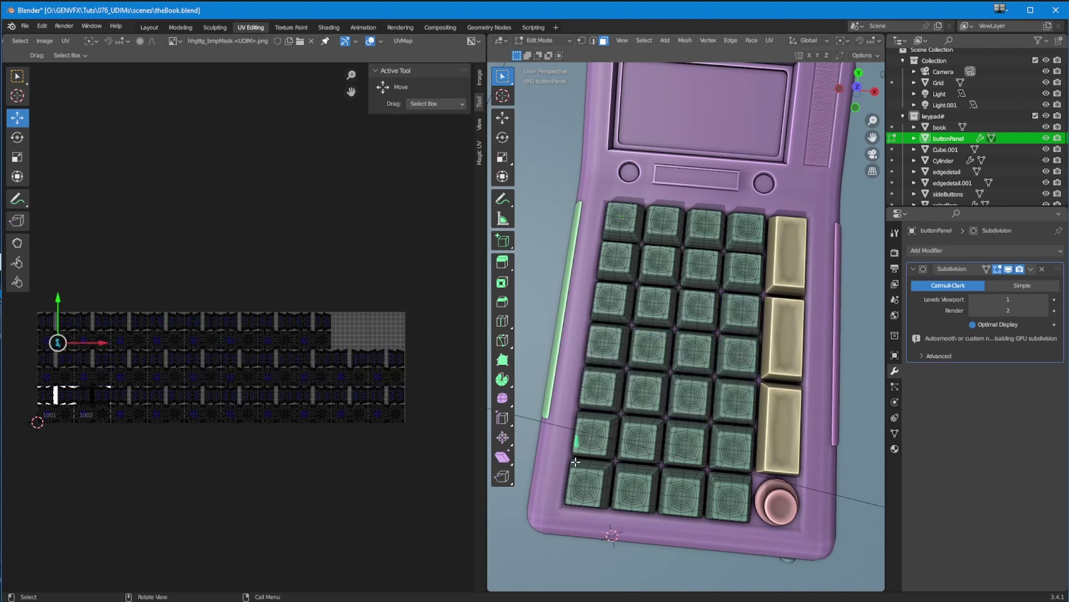
key(ctrl+l)
key(l)
key(l)
key(l)
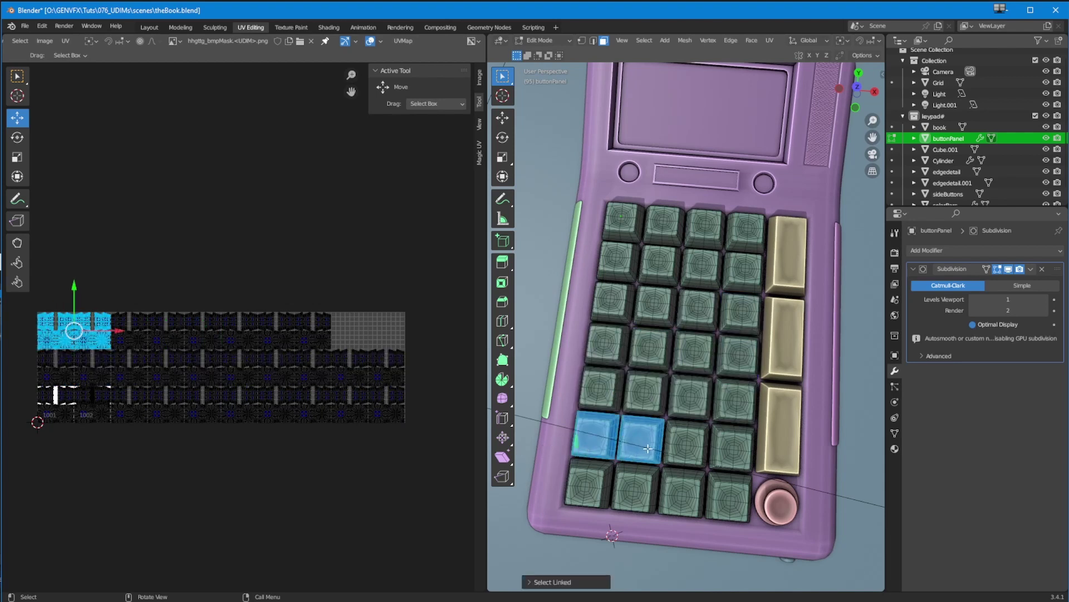
key(l)
key(l)
key(l)
key(l)
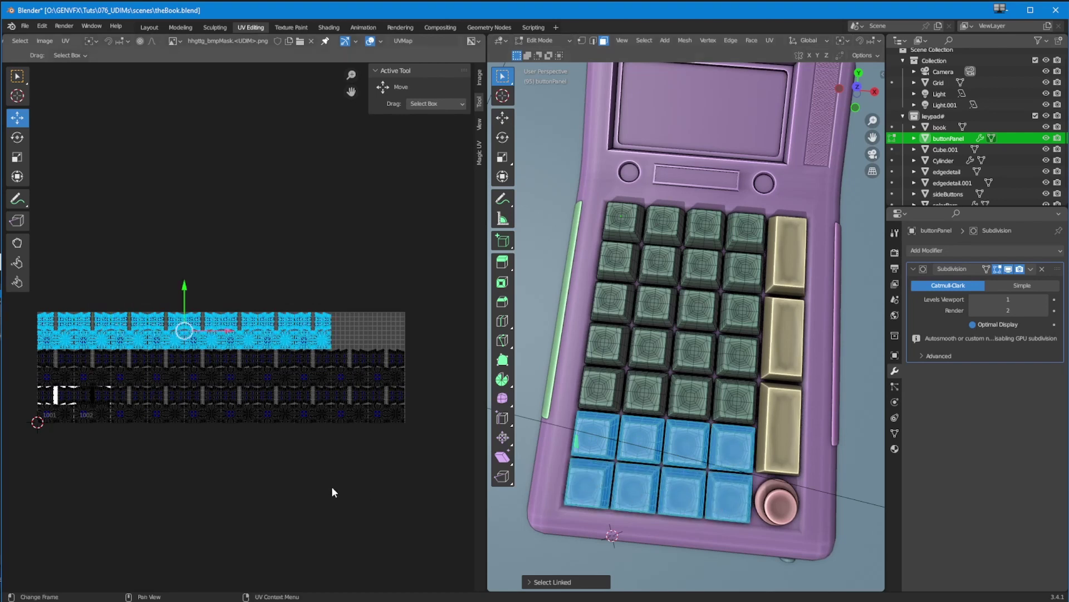
click(301, 496)
middle_drag(187, 521, 199, 519)
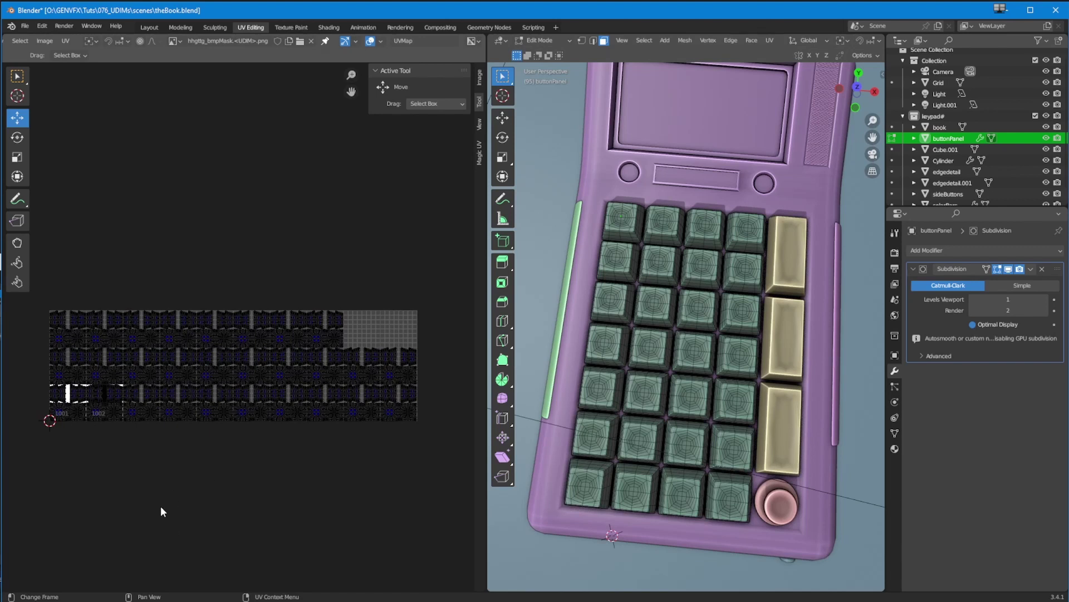
middle_drag(101, 490, 131, 472)
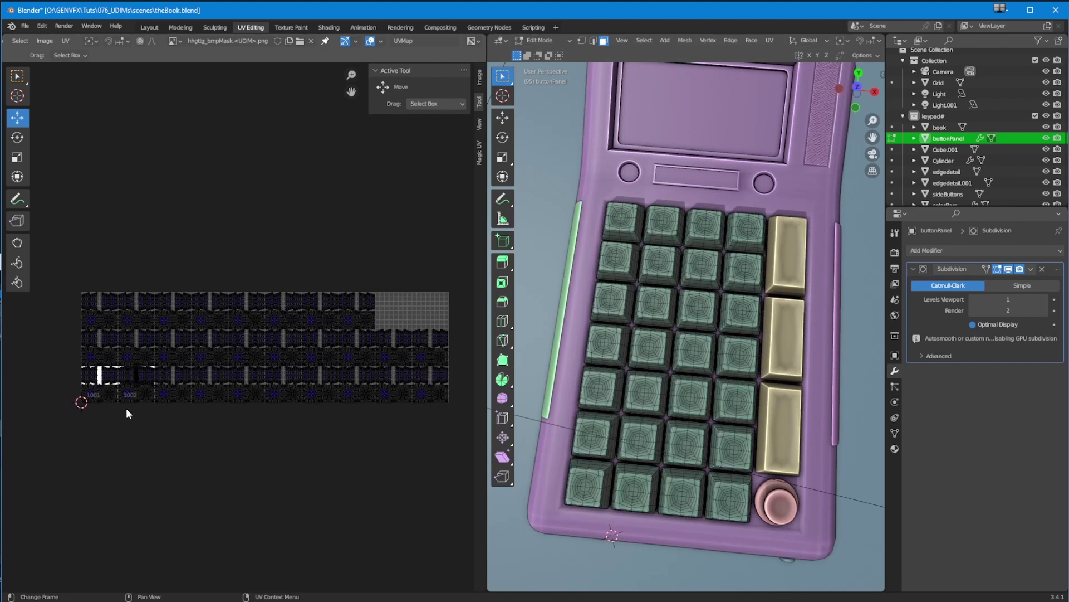
ctrl+middle_drag(98, 445, 302, 420)
ctrl+middle_drag(204, 496, 181, 468)
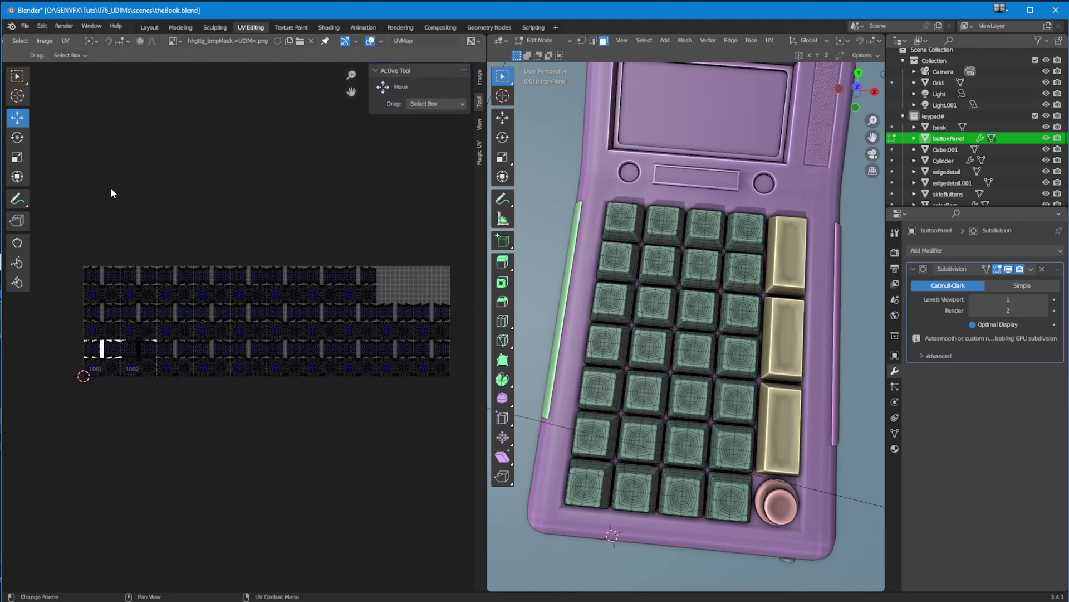
- Save the scene as a new file named theBook001.blend
click(25, 27)
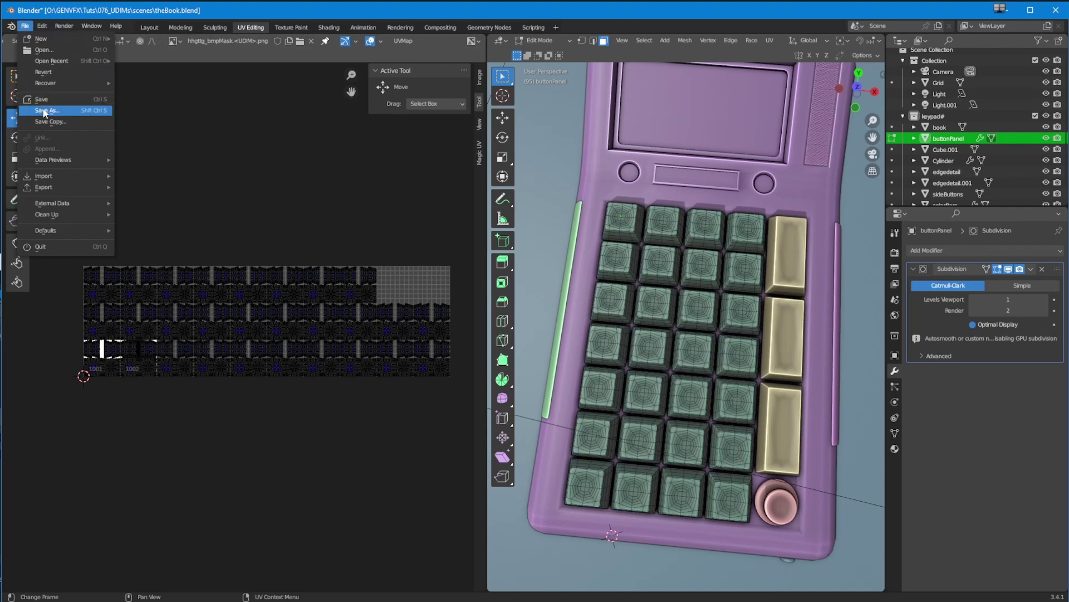
click(44, 111)
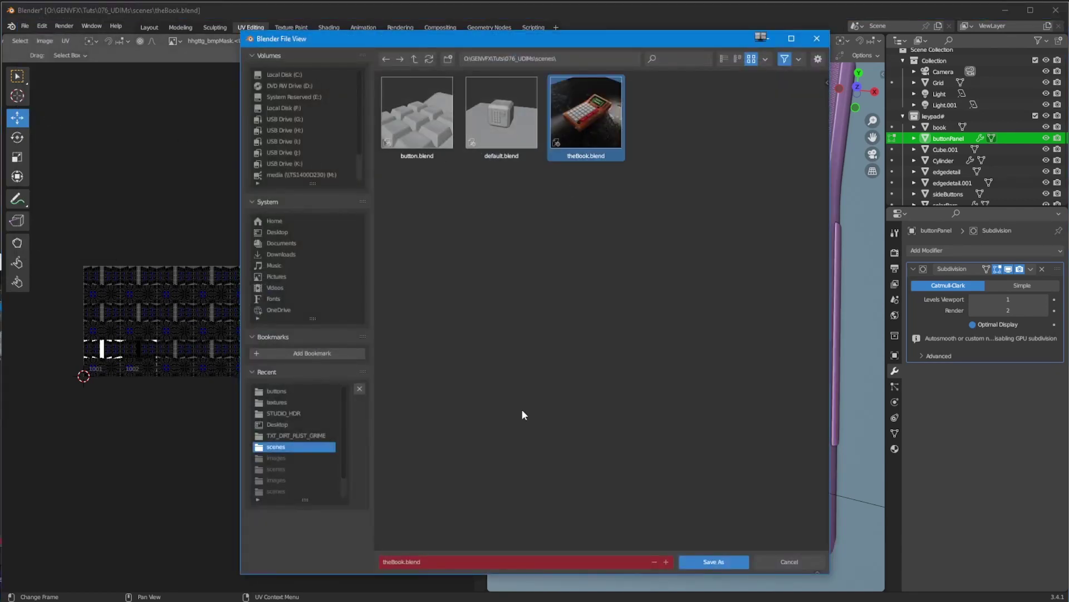
click(425, 563)
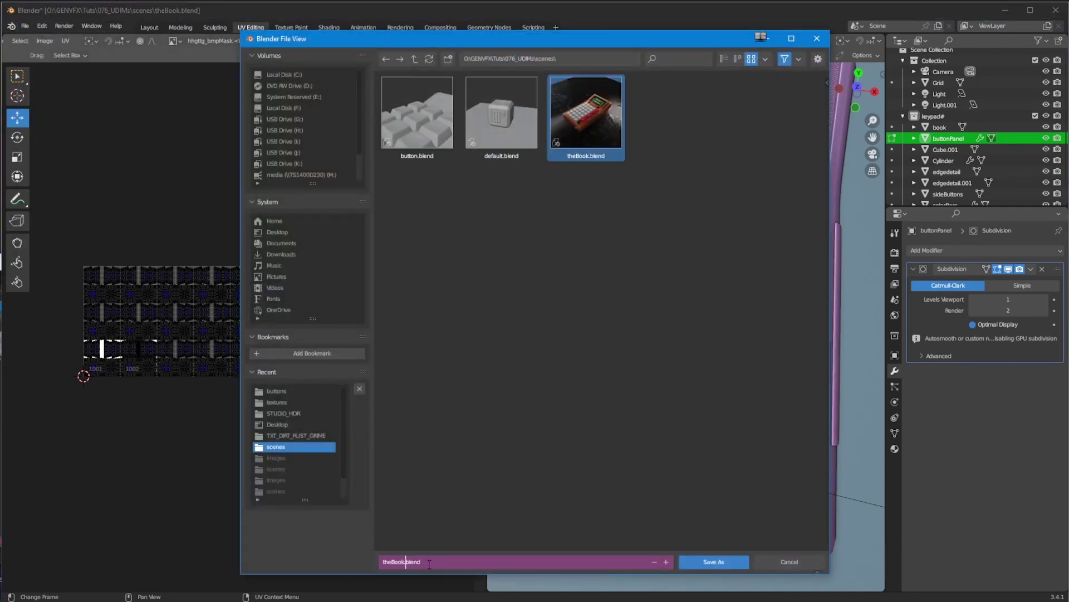
text(001)
key(Return)
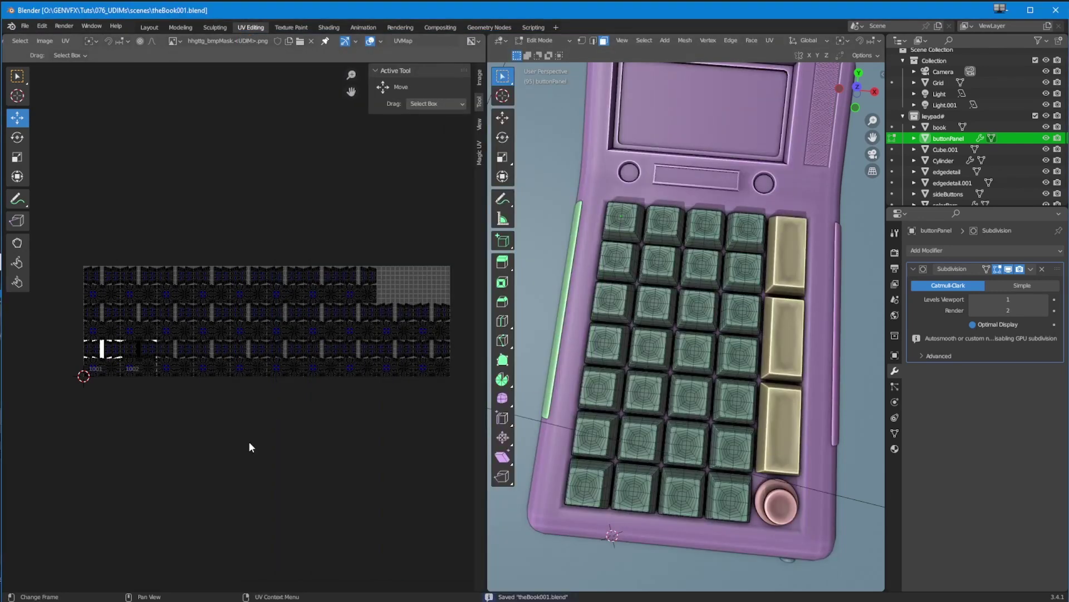
- Switch to the Shading workspace and space the Principled BSDF and Material Output nodes of the panelButtons material apart
middle_drag(625, 427, 628, 409)
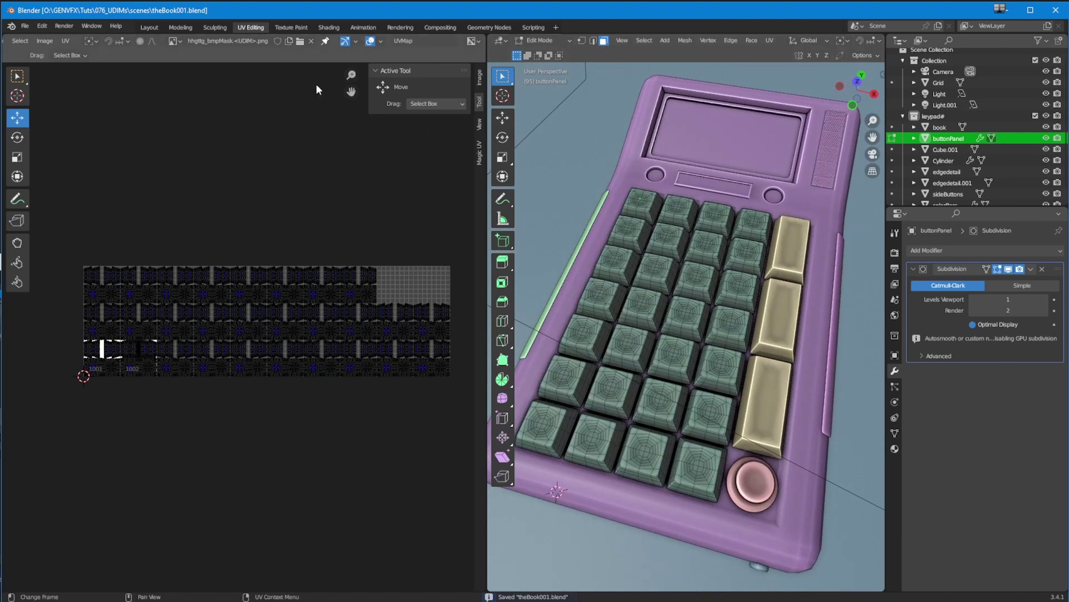
click(328, 27)
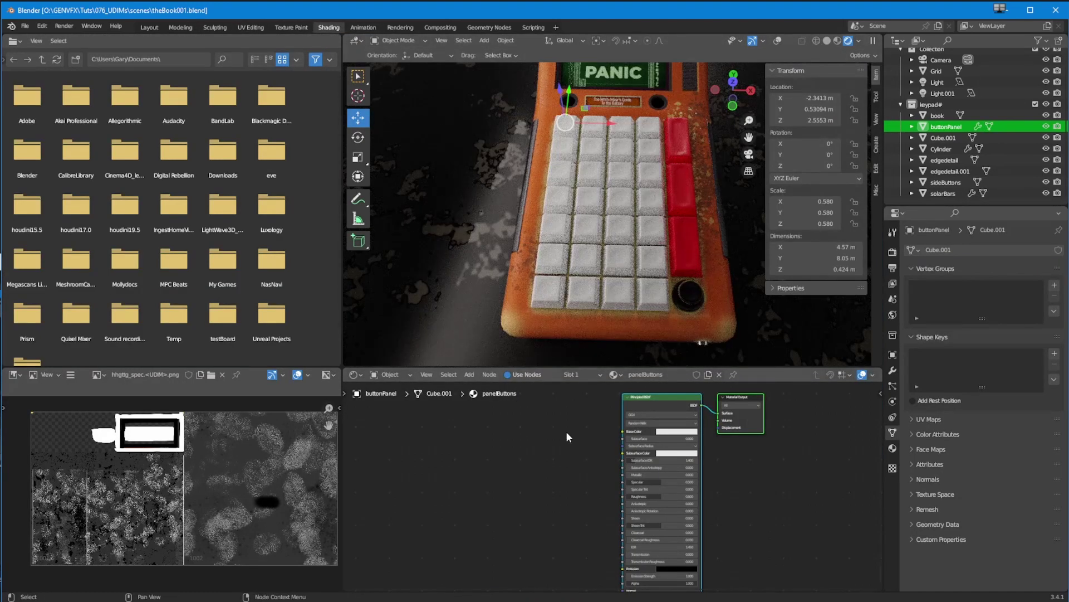
middle_drag(521, 353, 575, 334)
drag(748, 398, 828, 420)
drag(717, 420, 667, 394)
scroll(472, 465, down, 3)
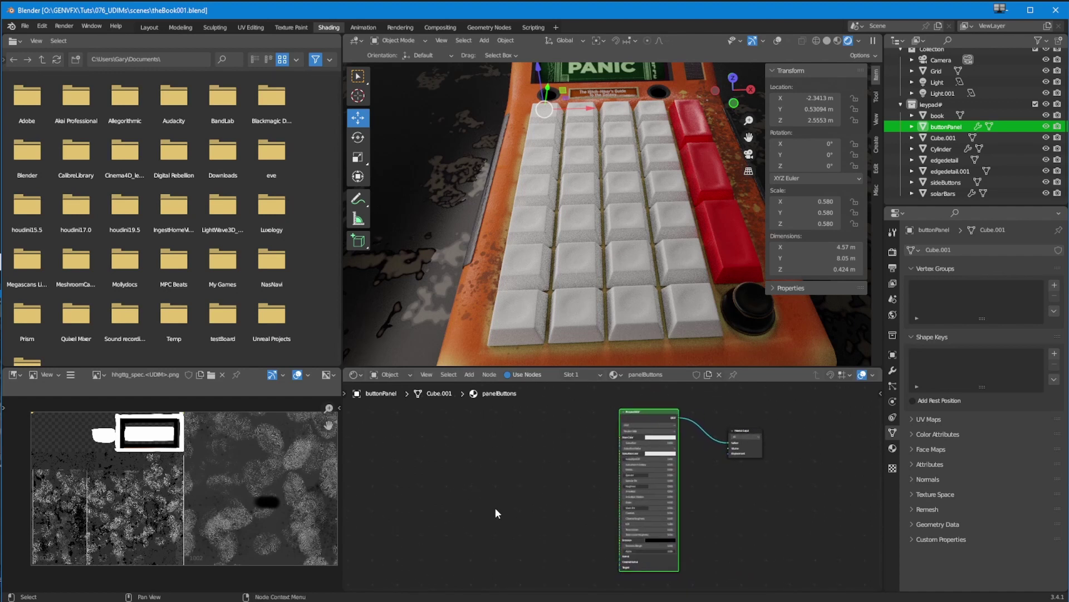
- Add an Image Texture node and place it beside the Principled BSDF in the panelButtons material
click(470, 374)
mouse_move(490, 437)
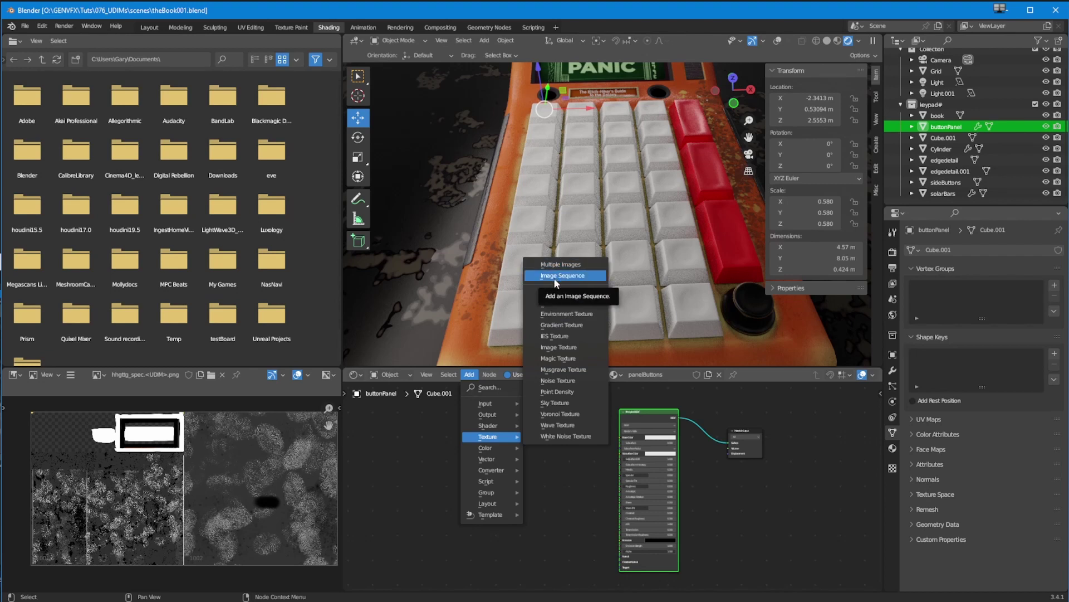
click(558, 347)
click(508, 509)
ctrl+middle_drag(508, 509, 612, 478)
middle_drag(547, 506, 616, 488)
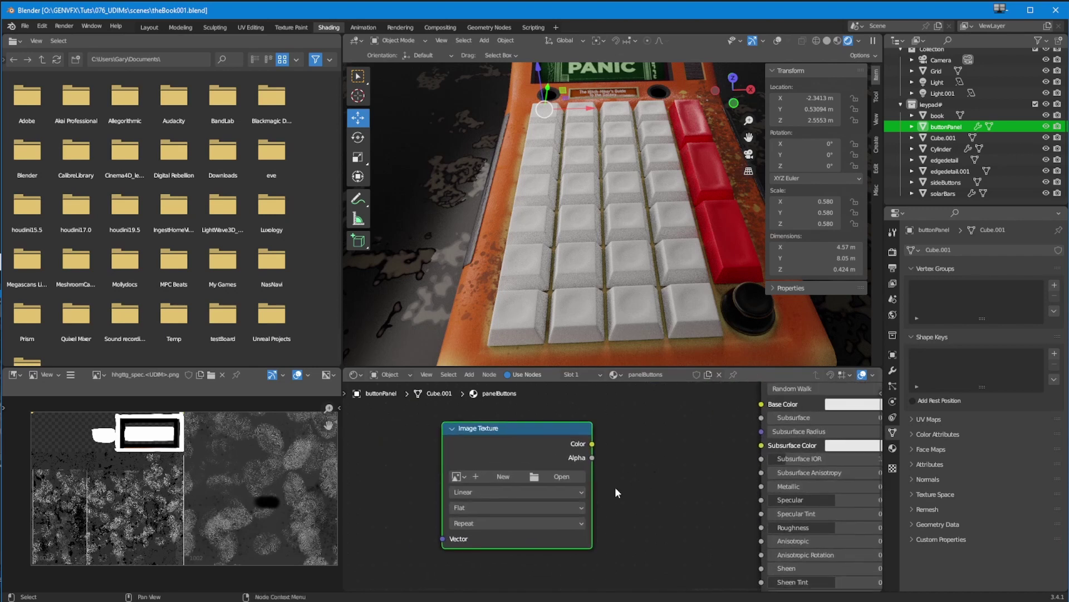
- Load the button image tile set into the Image Texture node from button.1001.png in the project's textures\buttons folder
click(543, 476)
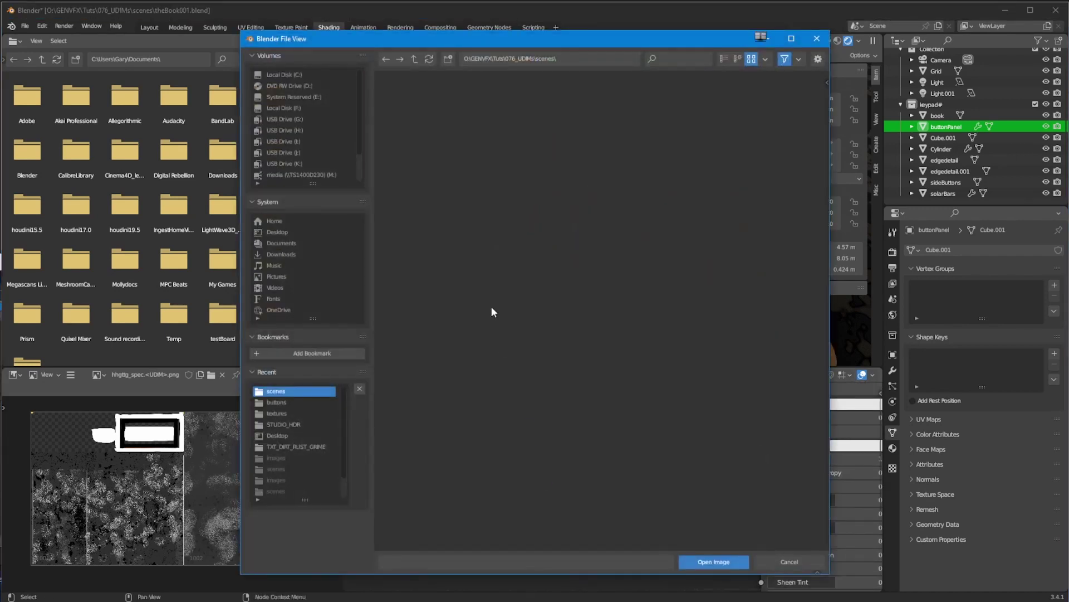
click(414, 61)
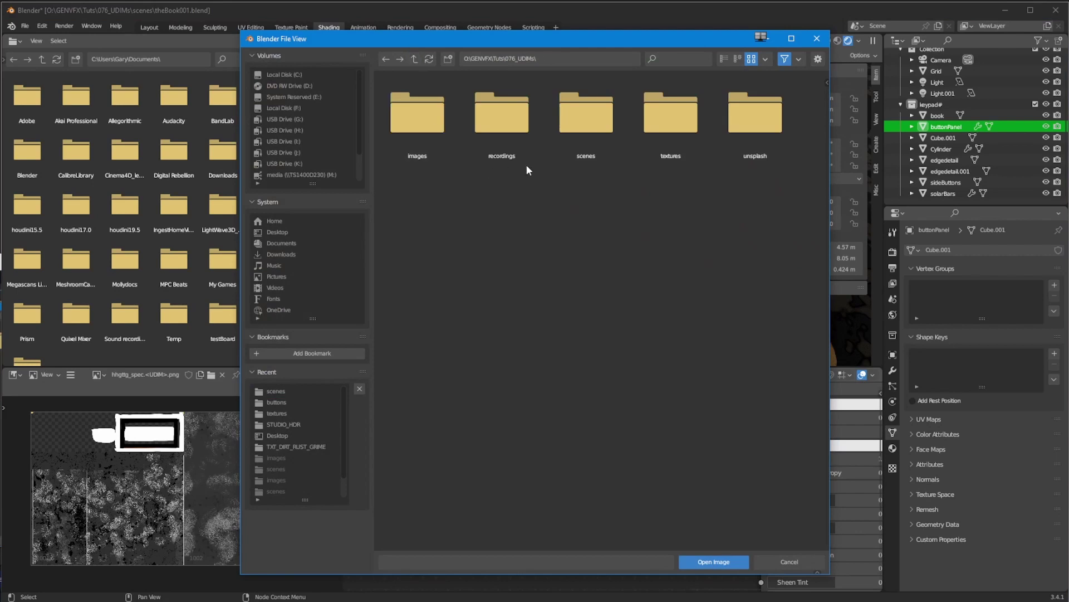
click(670, 112)
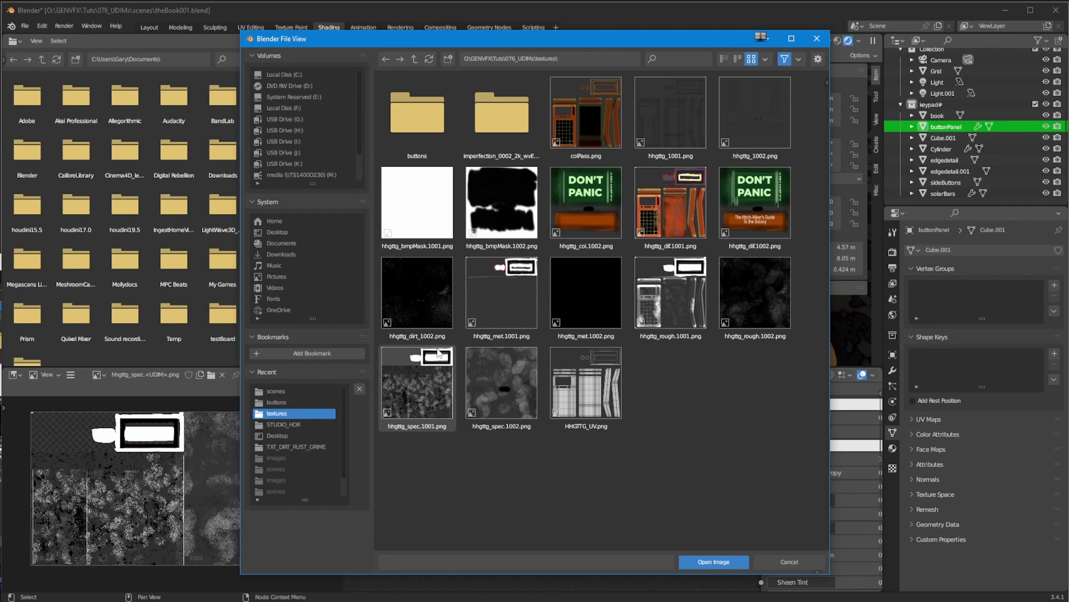
click(421, 129)
double_click(422, 129)
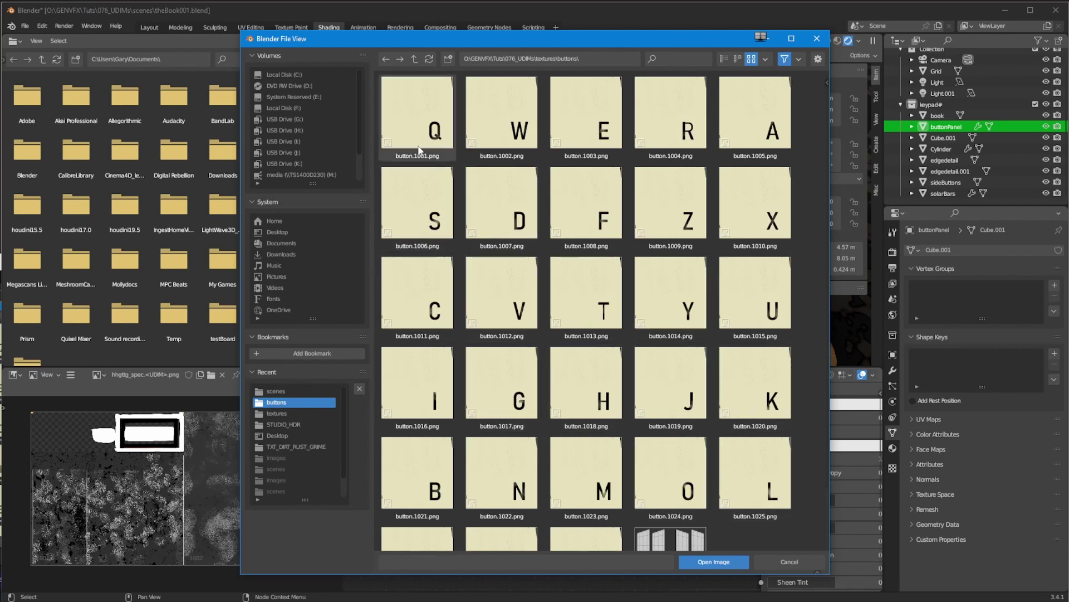
click(416, 128)
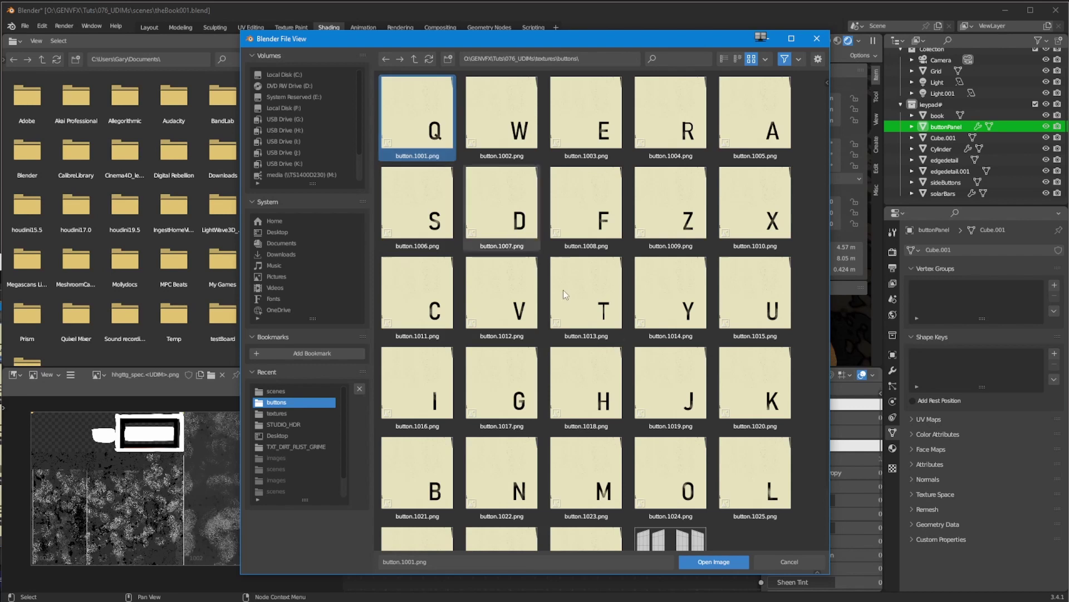
click(736, 563)
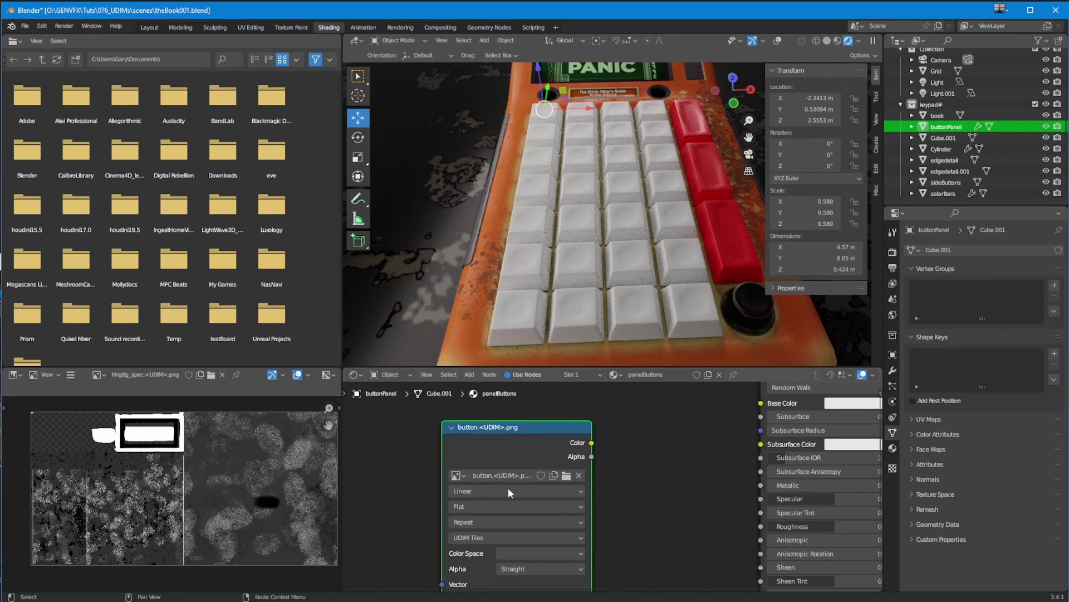
- Connect the button.<UDIM>.png texture's Color output to the Principled BSDF's Base Color
scroll(496, 494, up, 3)
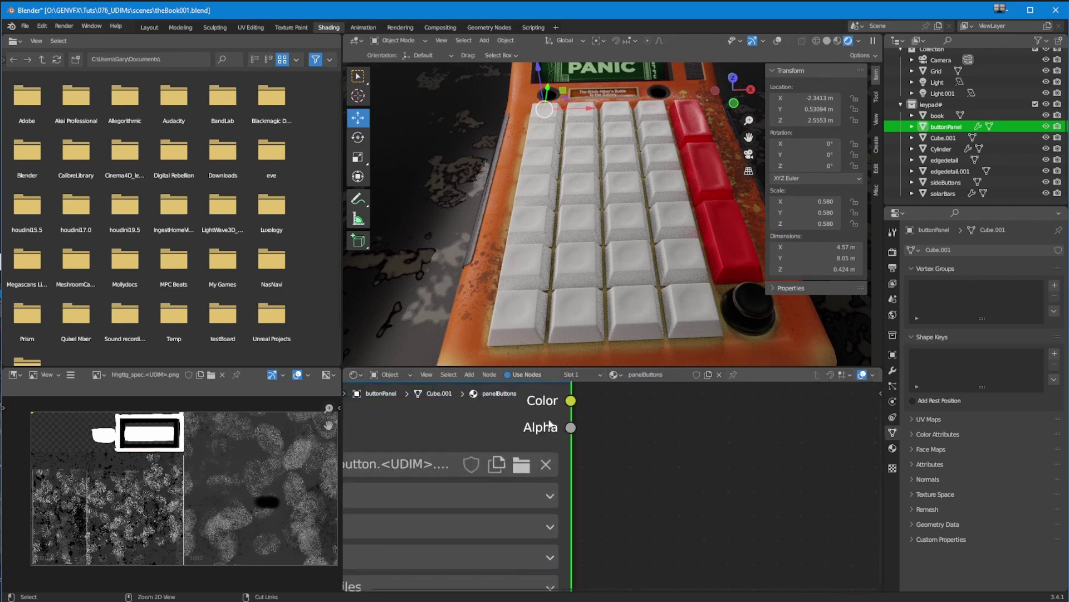
shift+middle_drag(626, 534, 719, 558)
scroll(596, 548, up, 1)
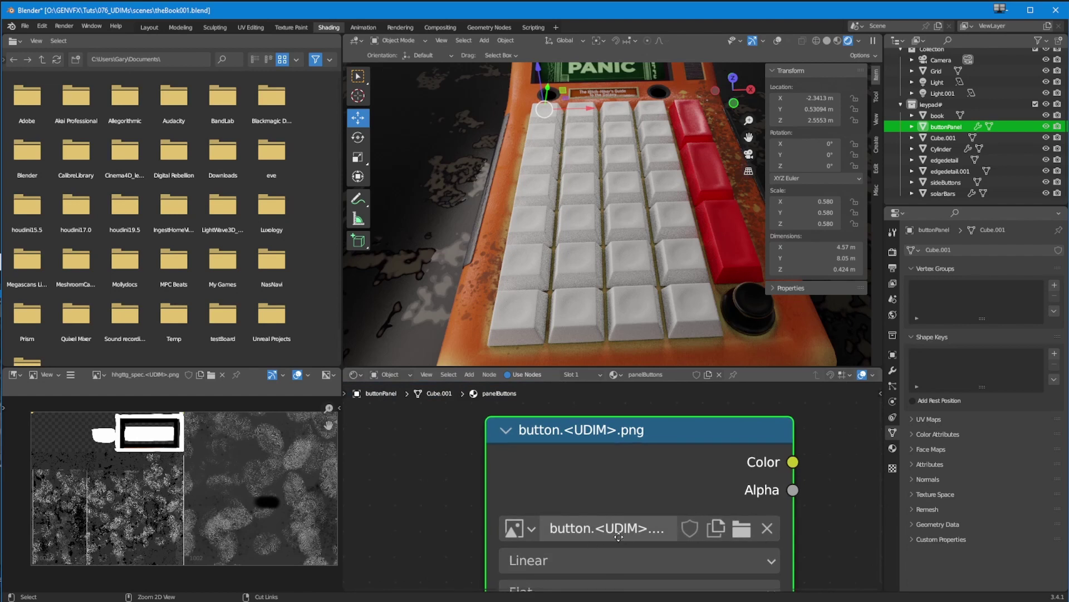
scroll(625, 534, down, 1)
scroll(586, 532, down, 9)
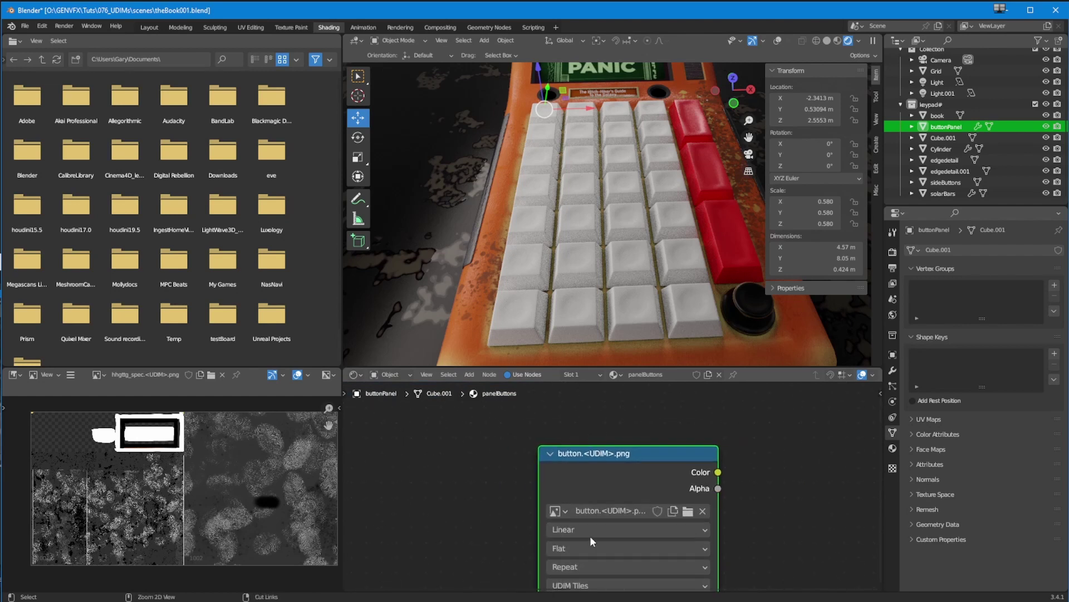
shift+middle_drag(596, 535, 466, 527)
shift+middle_drag(529, 500, 497, 533)
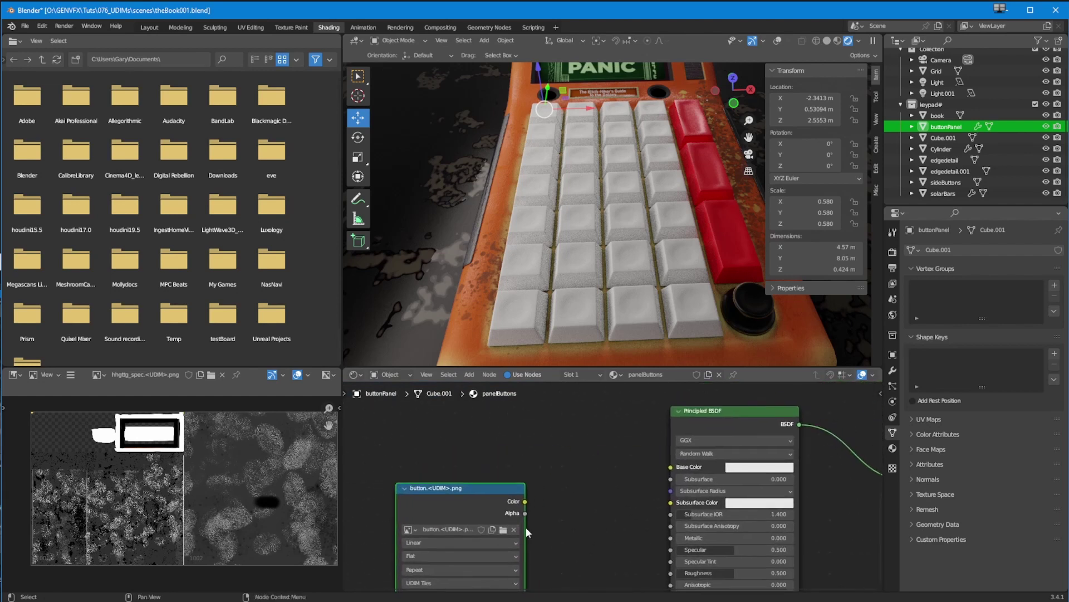
drag(525, 501, 544, 496)
drag(667, 471, 670, 469)
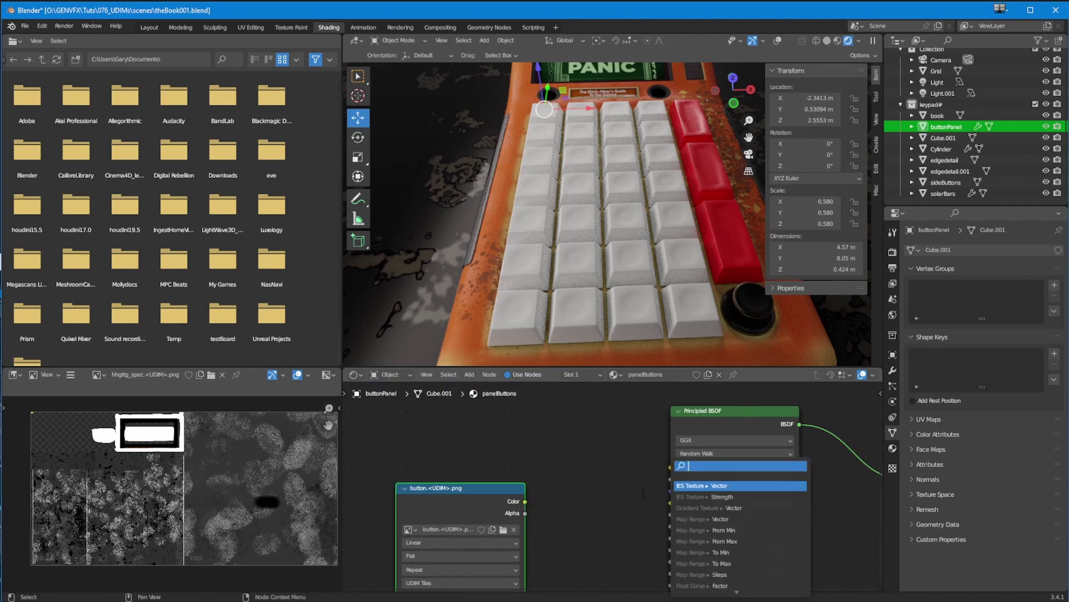
click(532, 474)
drag(524, 501, 548, 502)
drag(653, 467, 668, 469)
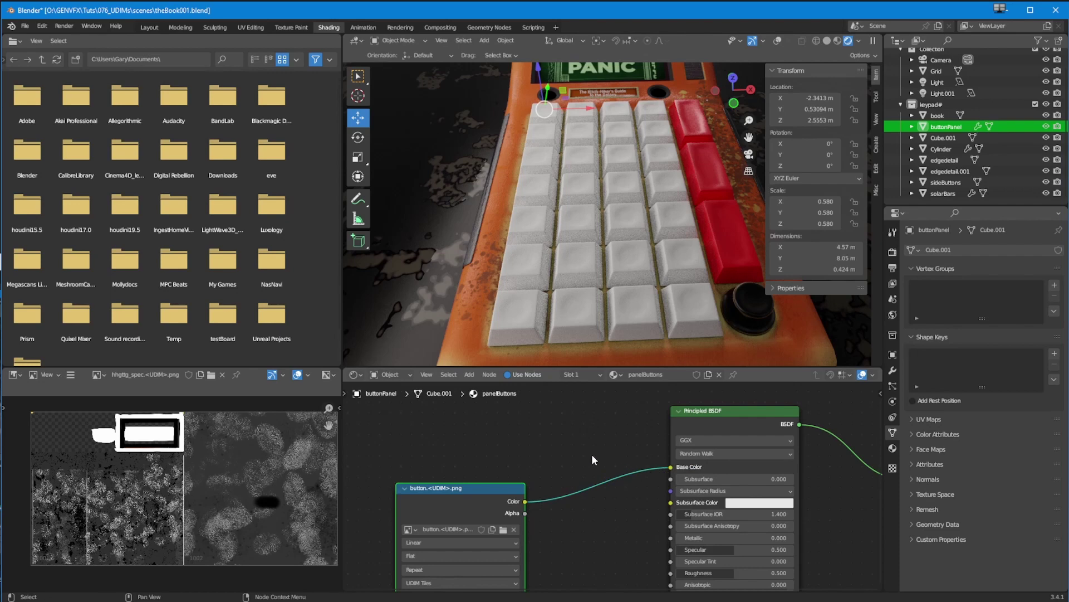
- Examine the lettering on the keypad's keys from several angles and up close
middle_drag(518, 305, 499, 335)
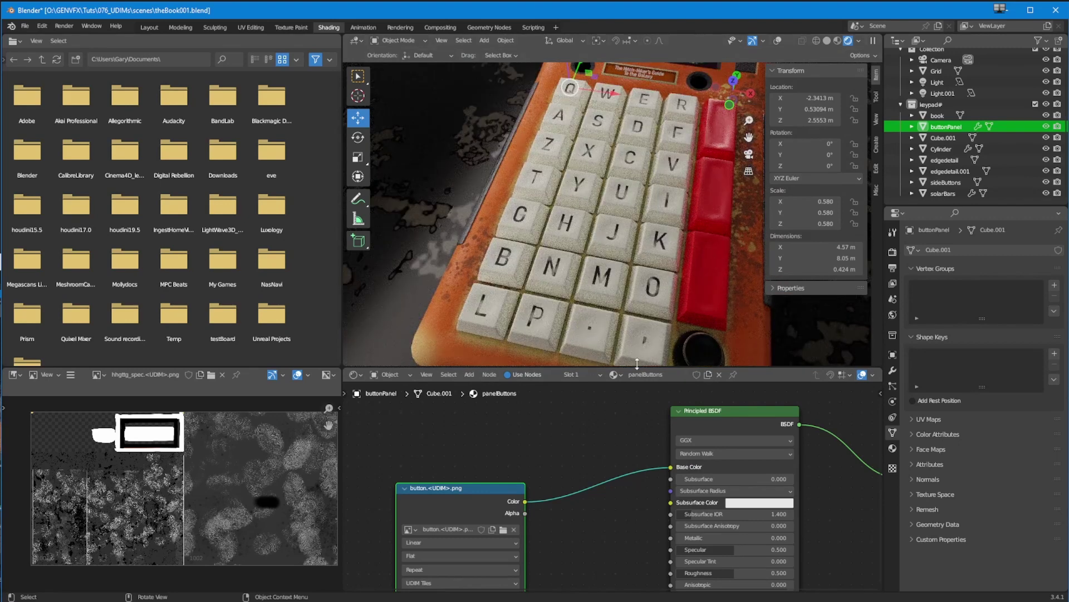
middle_drag(647, 346, 684, 328)
middle_drag(601, 328, 523, 287)
middle_drag(556, 212, 549, 295)
scroll(511, 290, down, 2)
mouse_move(549, 296)
ctrl+middle_down()
mouse_move(548, 246)
mouse_move(545, 290)
ctrl+middle_up()
- Move the button.<UDIM>.png texture and Principled BSDF nodes apart to make room between them
drag(435, 488, 405, 439)
drag(727, 420, 741, 410)
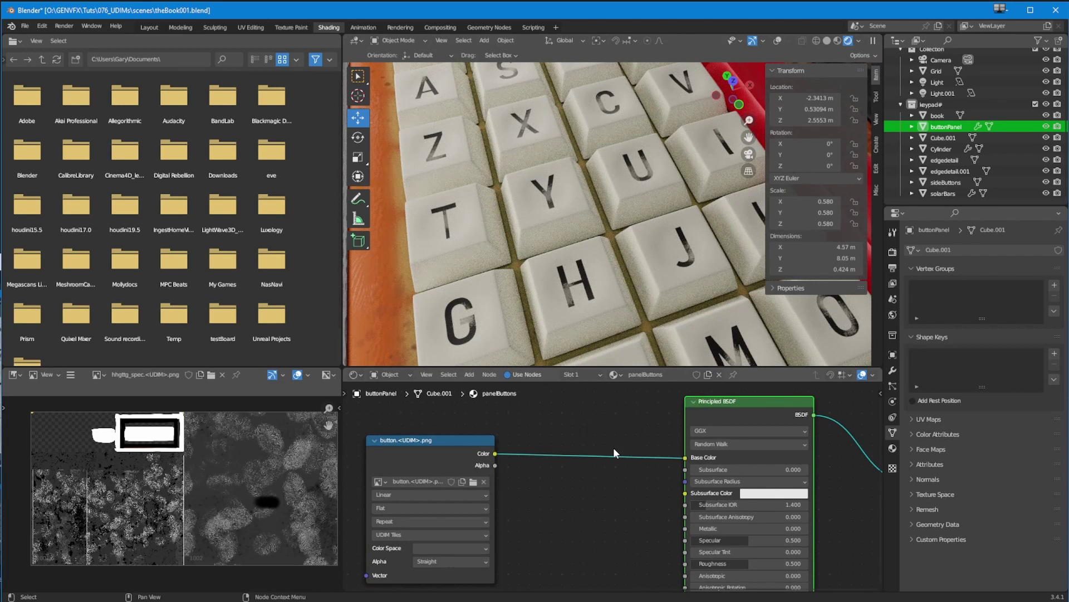
drag(420, 439, 410, 439)
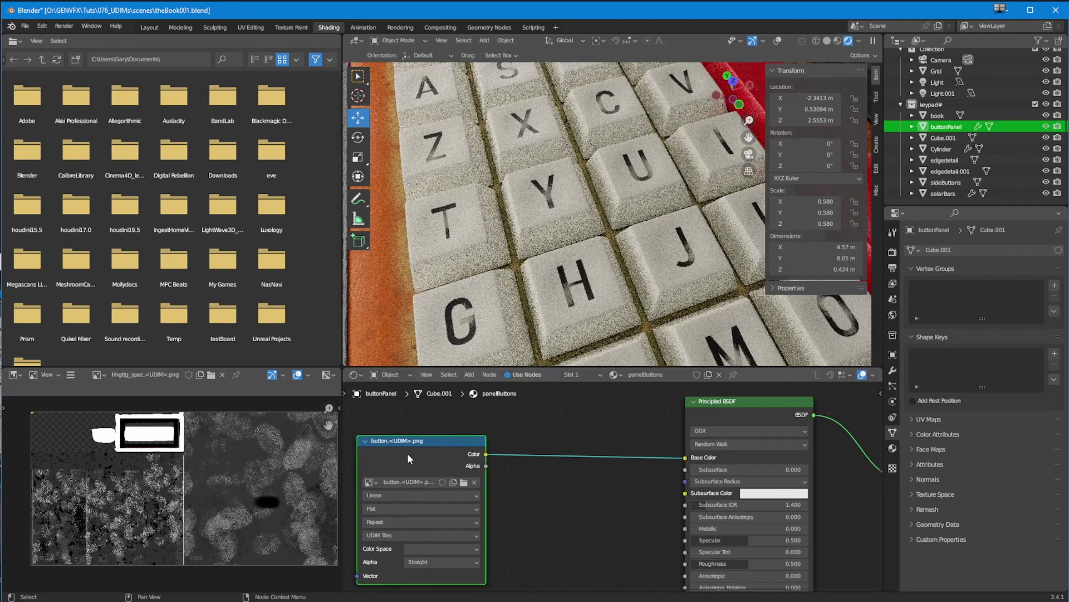
- Inspect the whole book with its textured keys from an angled, more distant view
middle_drag(539, 303, 529, 303)
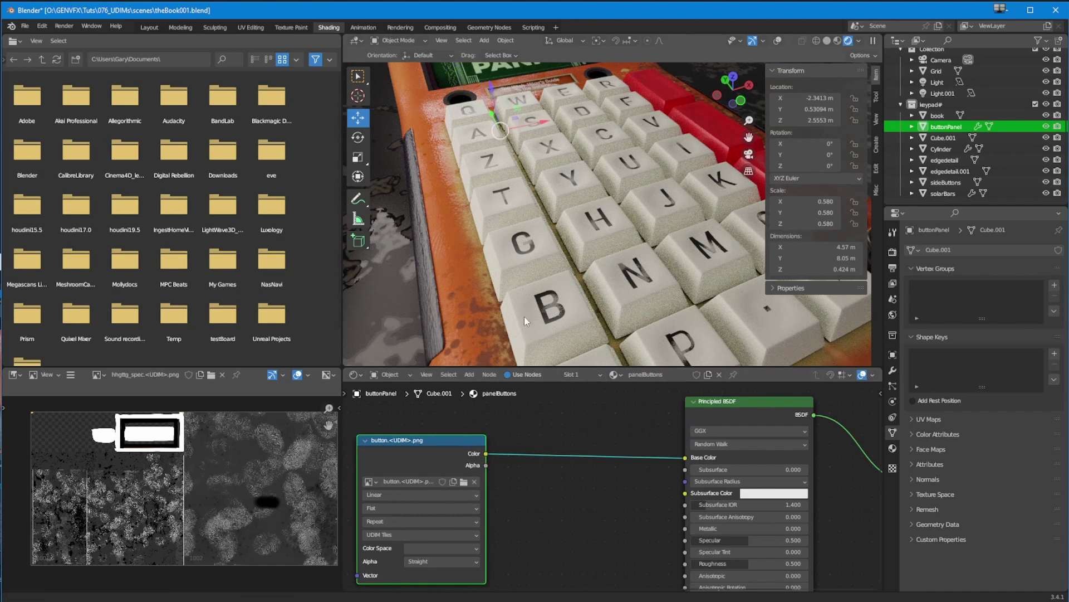
scroll(524, 317, down, 5)
mouse_move(536, 316)
middle_down()
mouse_move(466, 301)
mouse_move(552, 309)
mouse_move(553, 325)
middle_up()
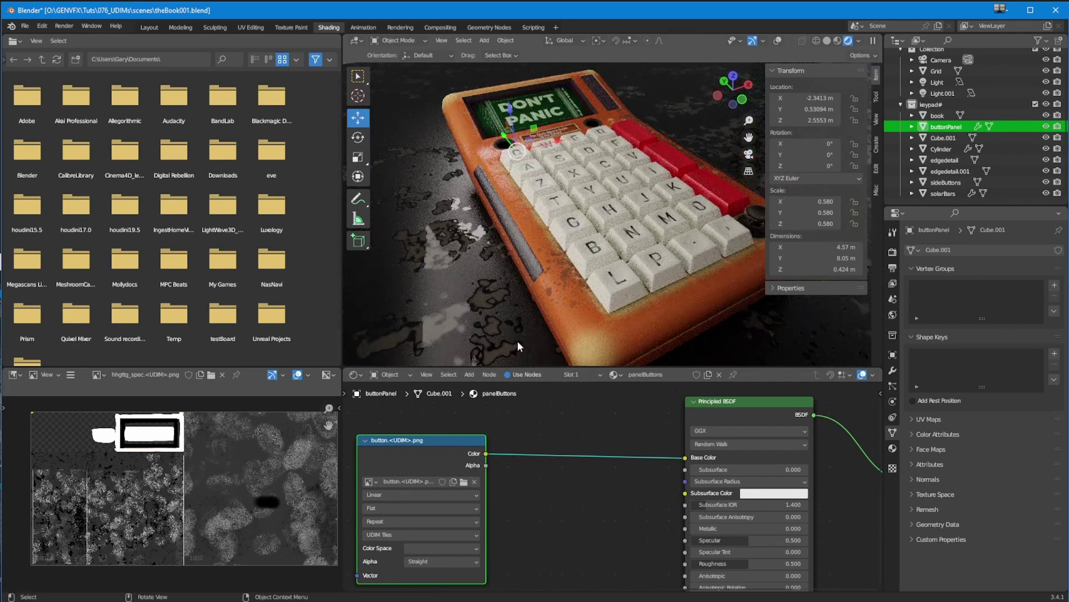
click(711, 407)
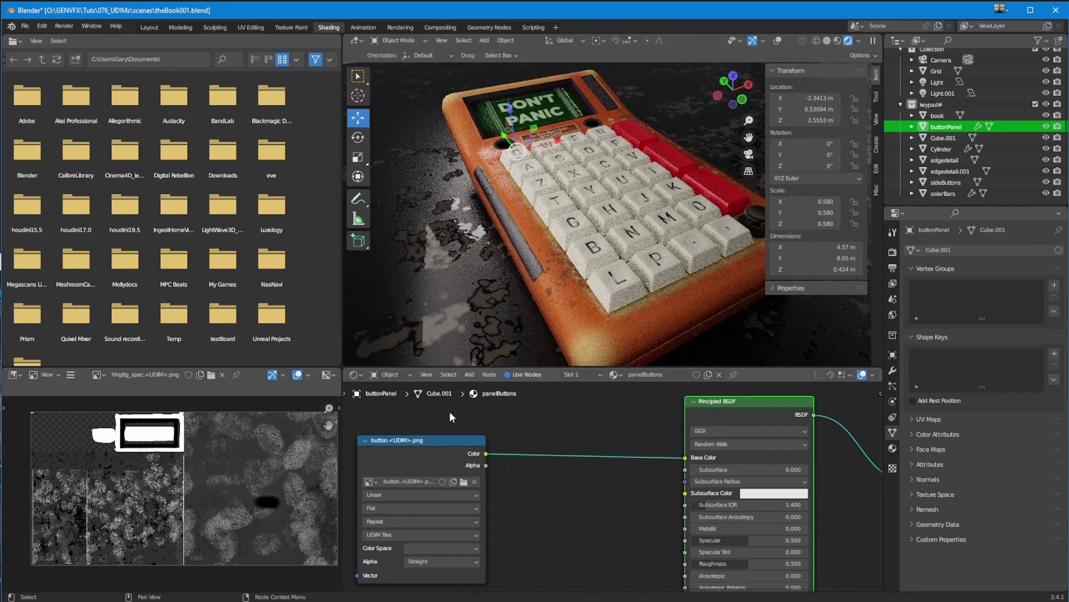
click(469, 374)
mouse_move(485, 471)
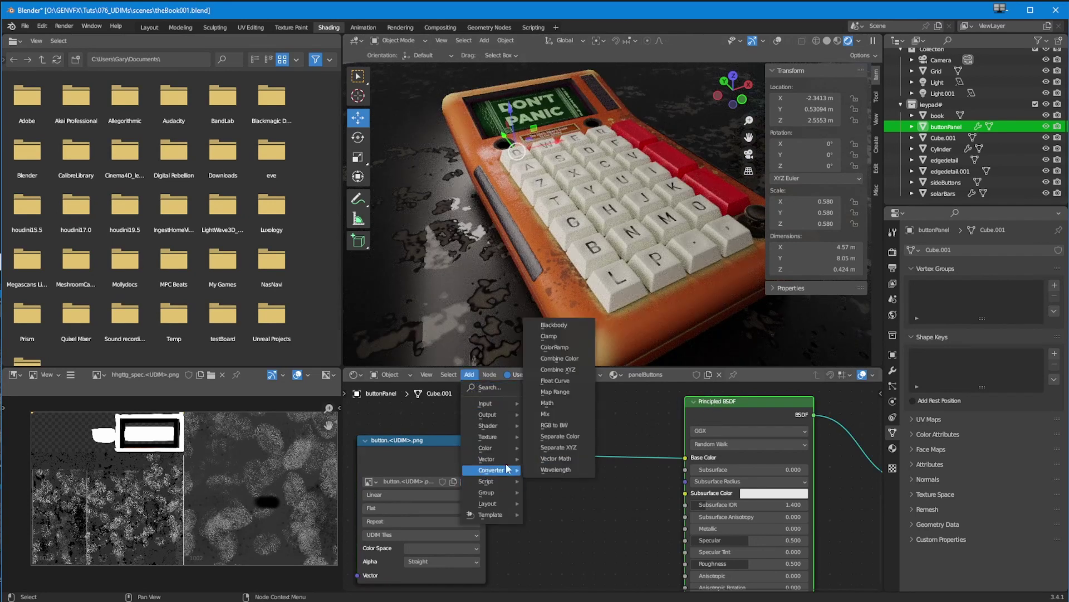
key(Escape)
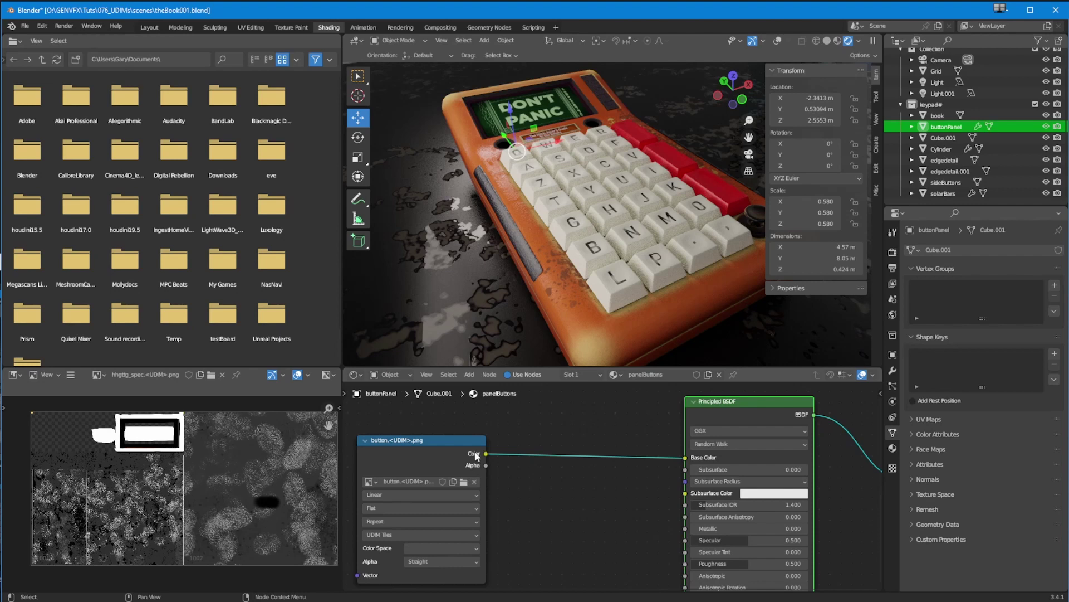
- Add a Bump node, feeding the button texture's Color into its Height and its Normal output into the Principled BSDF's Normal
click(469, 375)
mouse_move(485, 471)
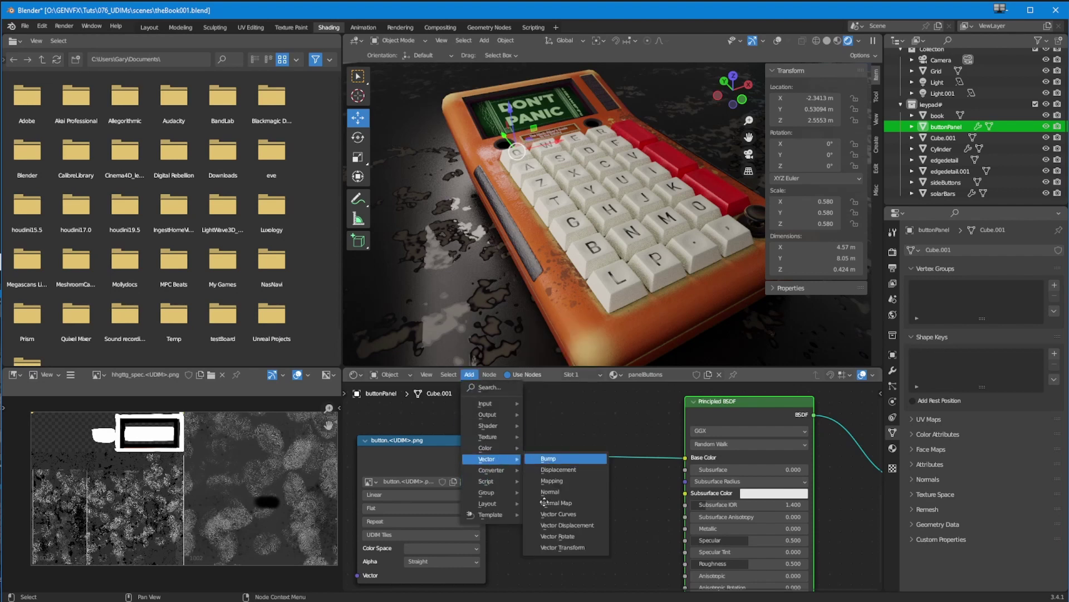
click(548, 458)
click(585, 526)
drag(486, 453, 547, 477)
drag(622, 424, 684, 474)
- Examine the bump effect on the key surfaces close up and from several angles
scroll(557, 281, up, 6)
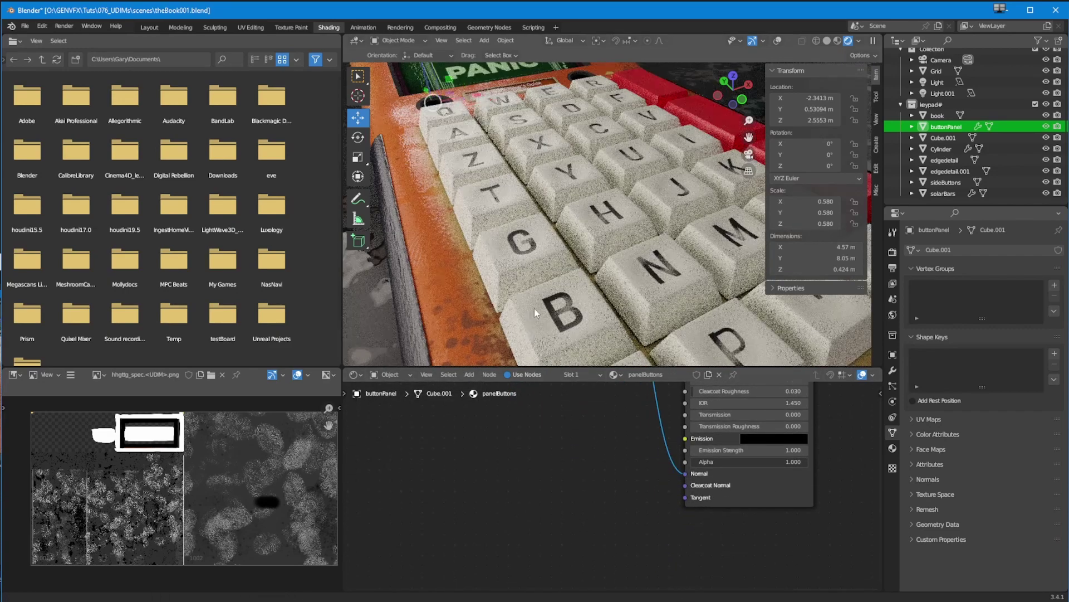
scroll(534, 309, up, 6)
scroll(506, 287, down, 2)
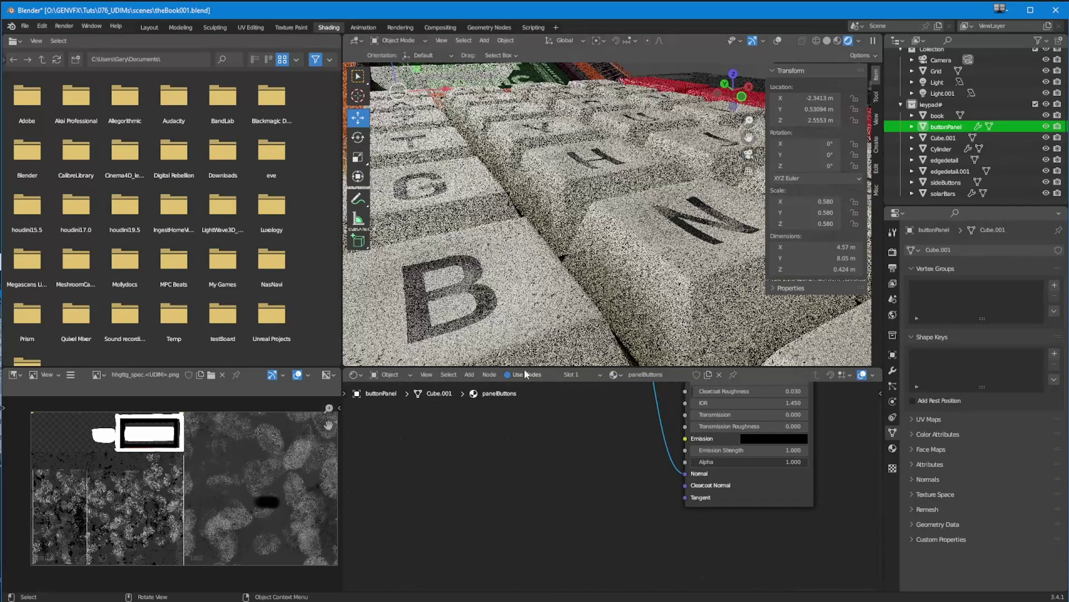
middle_drag(448, 444, 460, 454)
middle_drag(509, 327, 430, 306)
scroll(430, 295, up, 2)
shift+middle_drag(412, 262, 549, 306)
middle_drag(480, 277, 486, 500)
scroll(445, 264, up, 4)
middle_drag(512, 388, 479, 474)
middle_drag(480, 234, 515, 384)
middle_drag(535, 305, 546, 269)
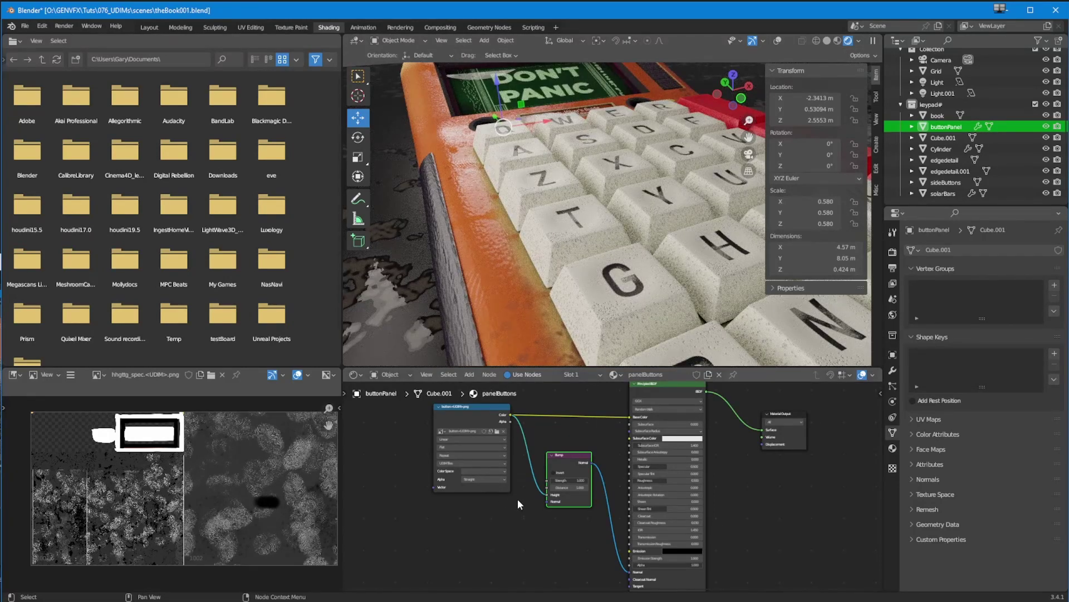
- Set the Principled BSDF's Roughness to 0 and move the Bump node further below the image texture
scroll(515, 502, up, 2)
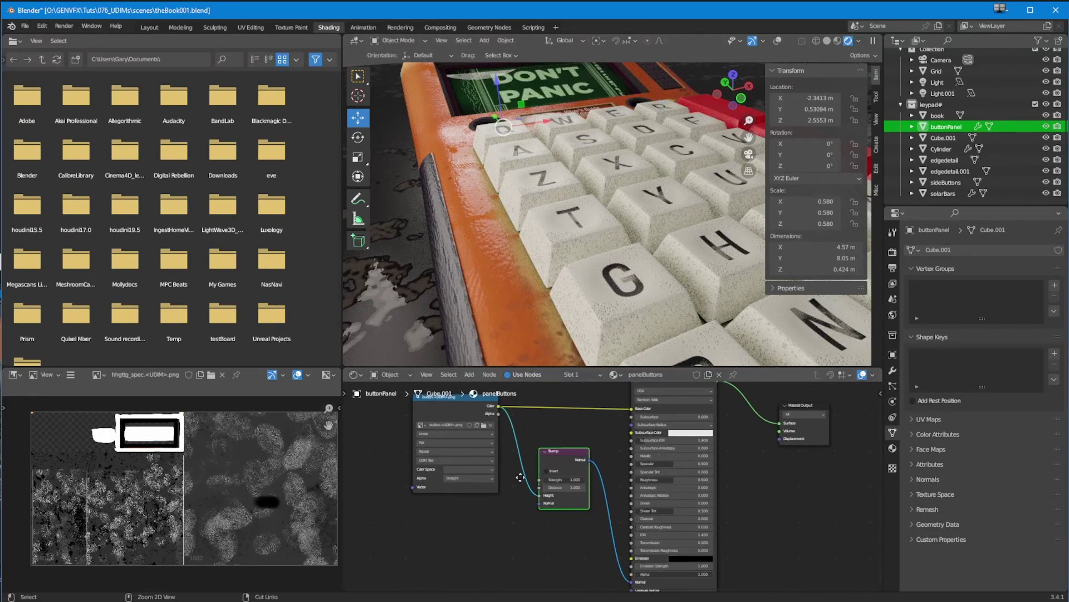
drag(580, 436, 588, 493)
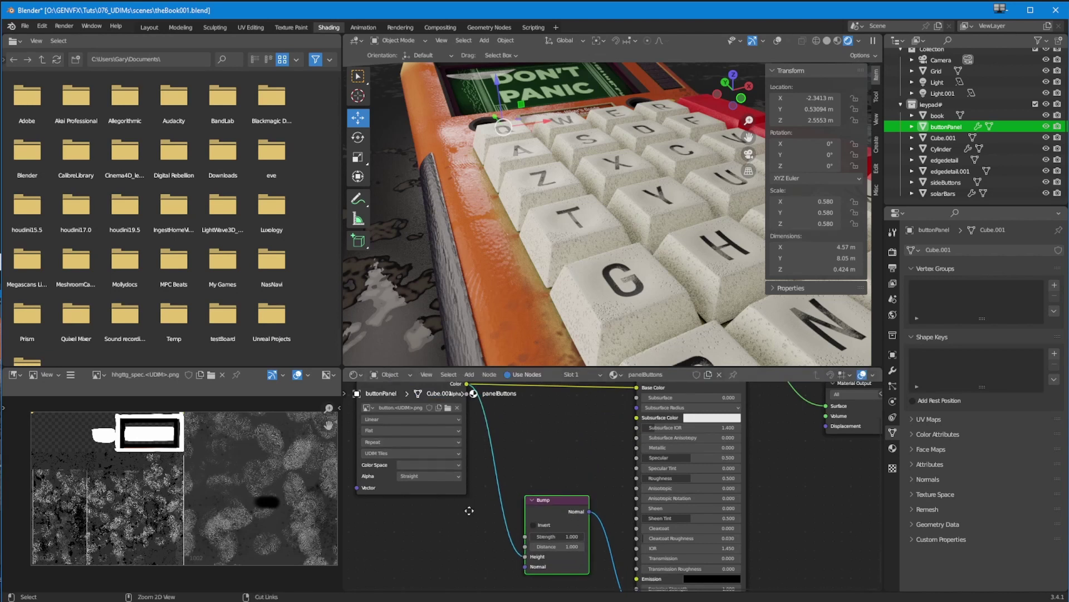
scroll(433, 412, down, 1)
drag(668, 479, 607, 469)
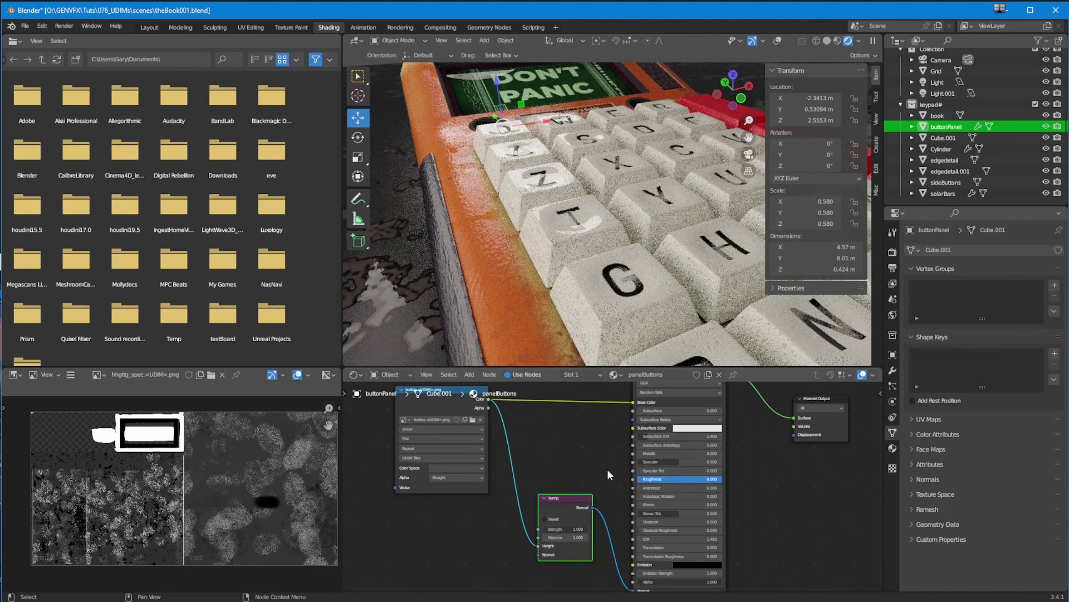
middle_drag(568, 480, 572, 533)
drag(574, 551, 568, 571)
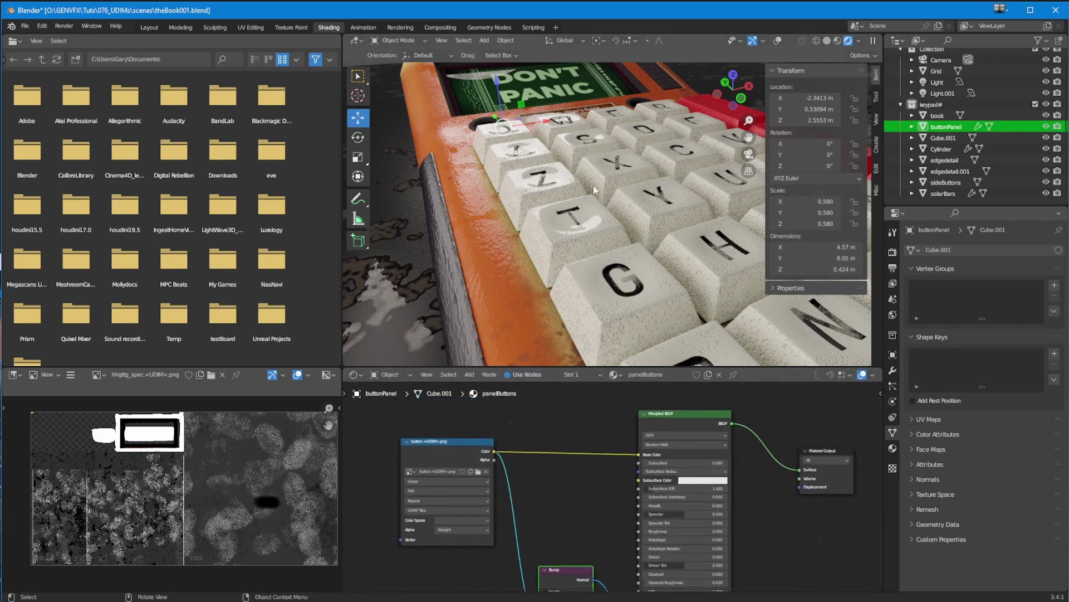
- Add a ColorRamp node between the button texture and the Principled BSDF, routing the texture's Color through it into Roughness
click(471, 374)
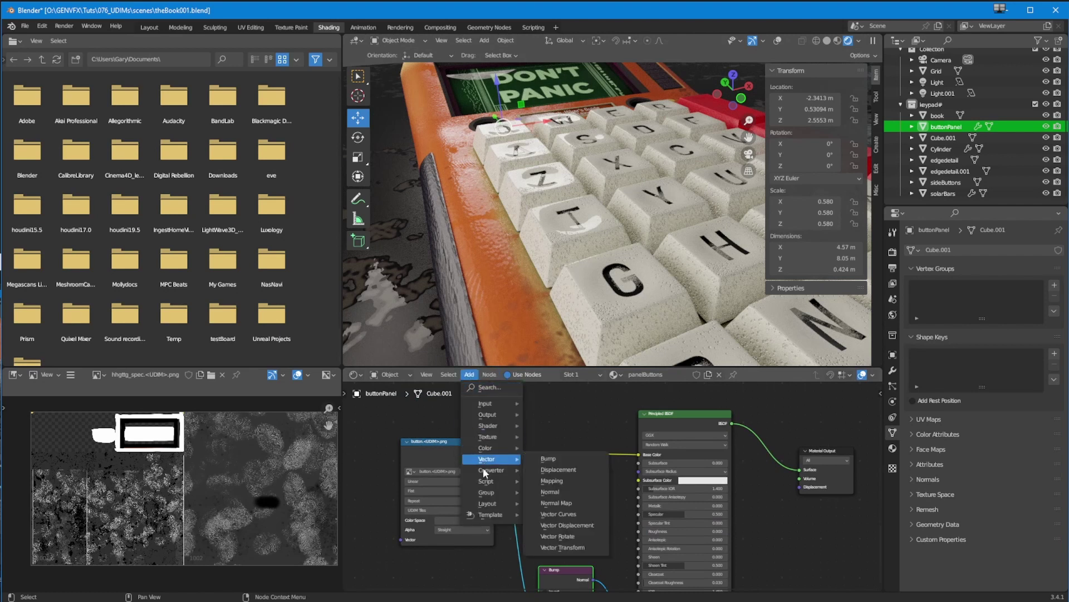
mouse_move(485, 470)
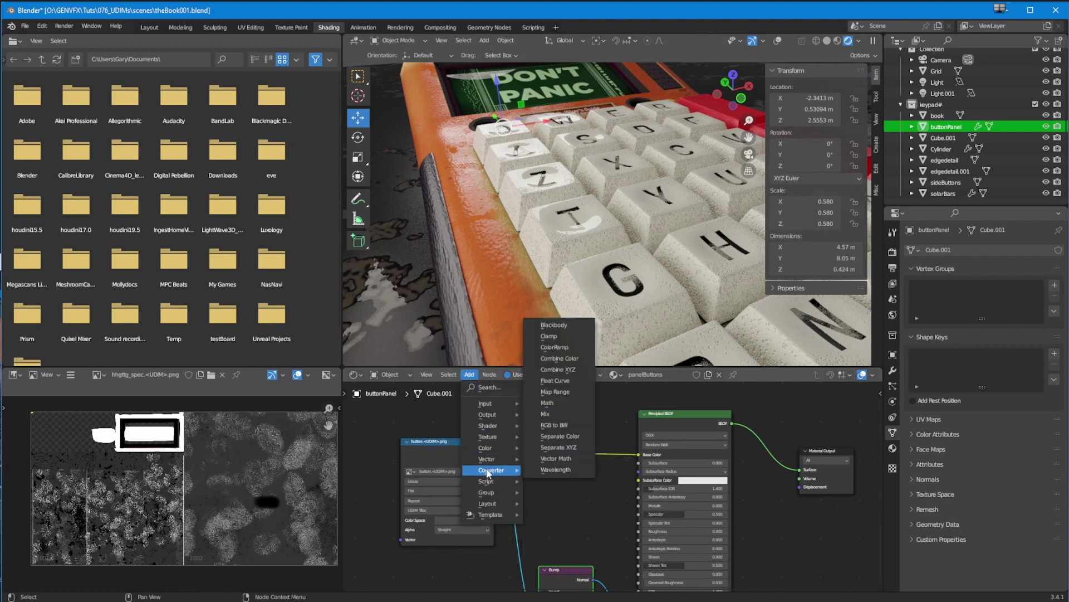
click(561, 349)
click(578, 480)
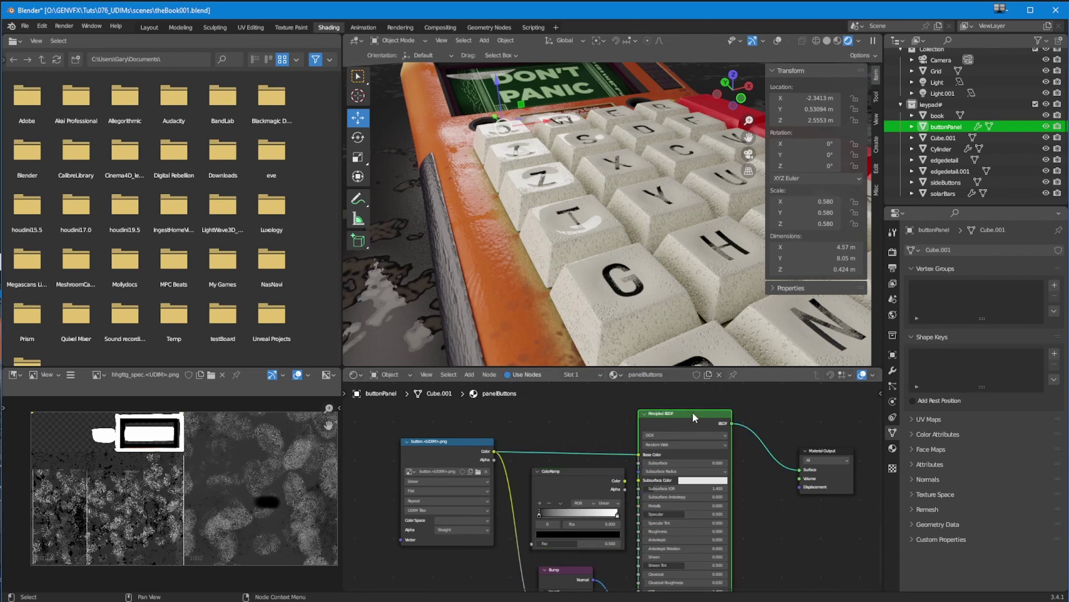
drag(693, 412, 719, 404)
drag(456, 438, 531, 543)
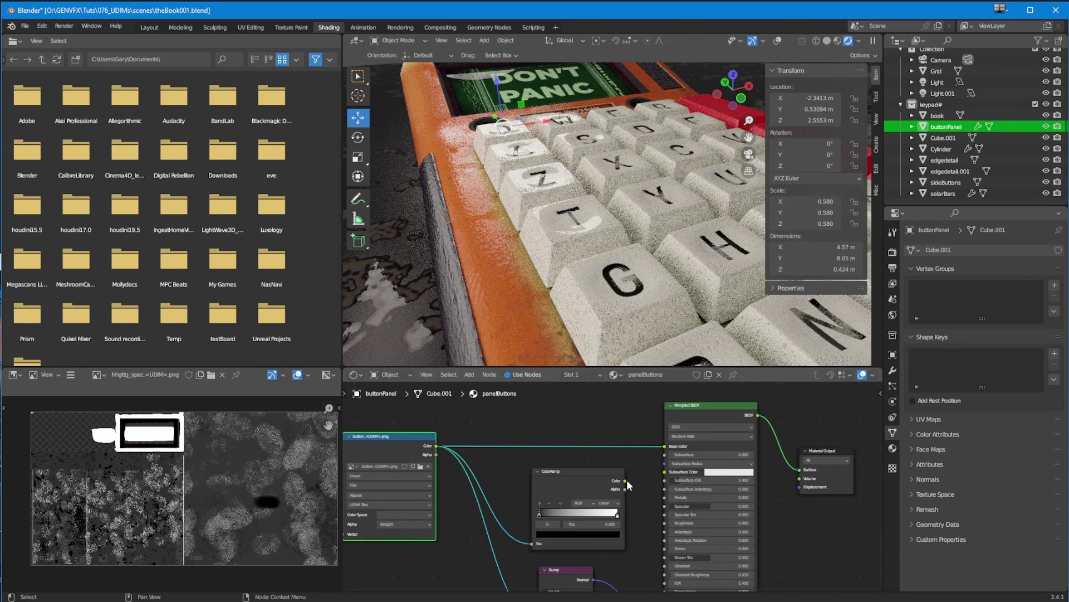
drag(625, 480, 662, 523)
- Darken the ColorRamp's white end stop to mid grey to reduce the key surfaces' roughness
middle_drag(547, 317, 524, 254)
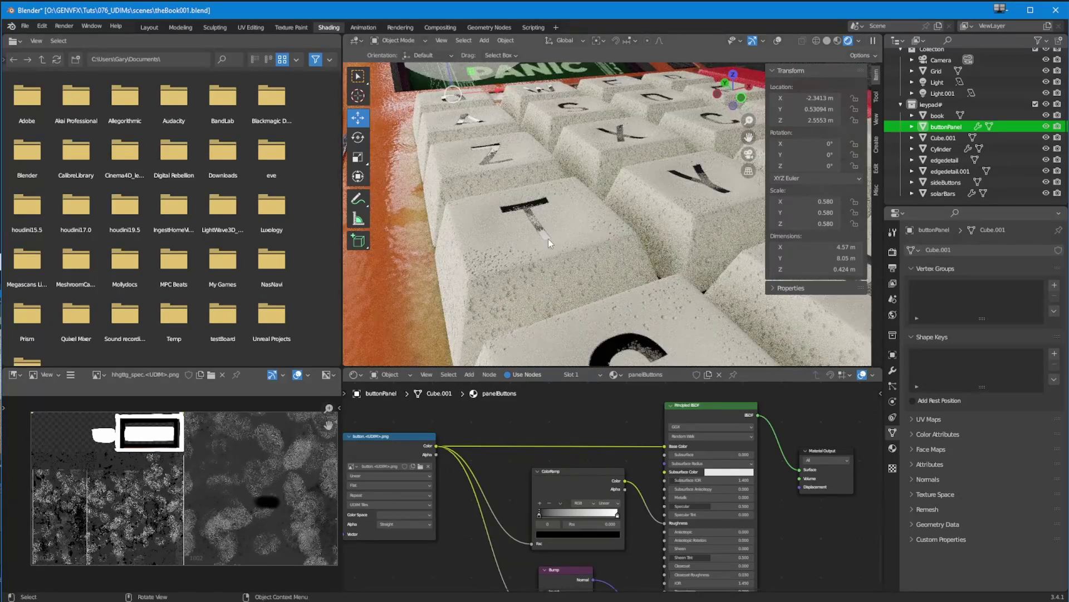
click(559, 541)
click(619, 516)
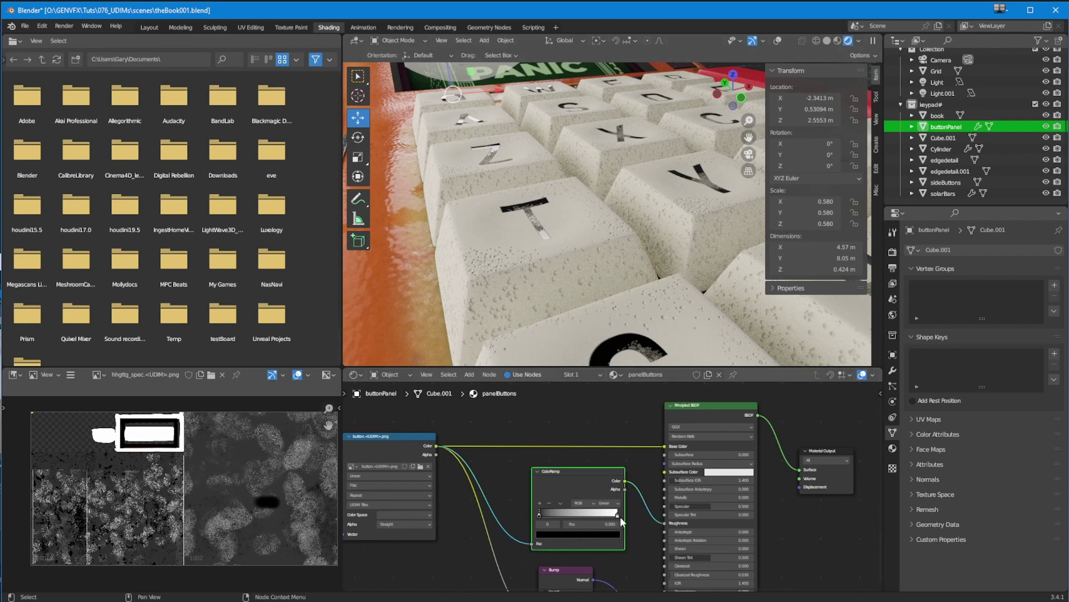
click(577, 533)
click(558, 525)
click(564, 537)
click(565, 537)
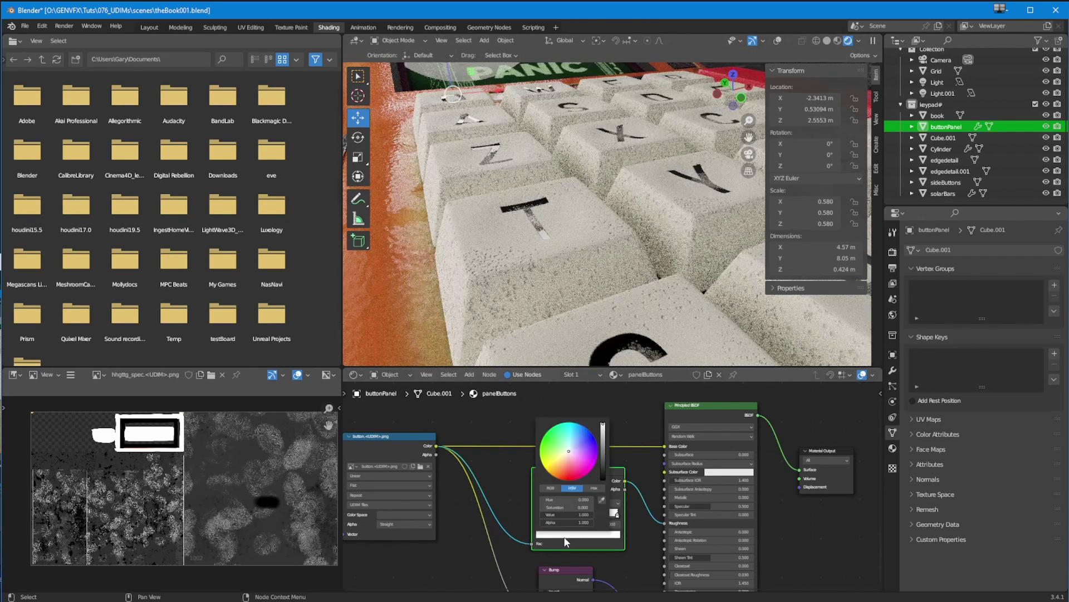
drag(606, 434, 603, 448)
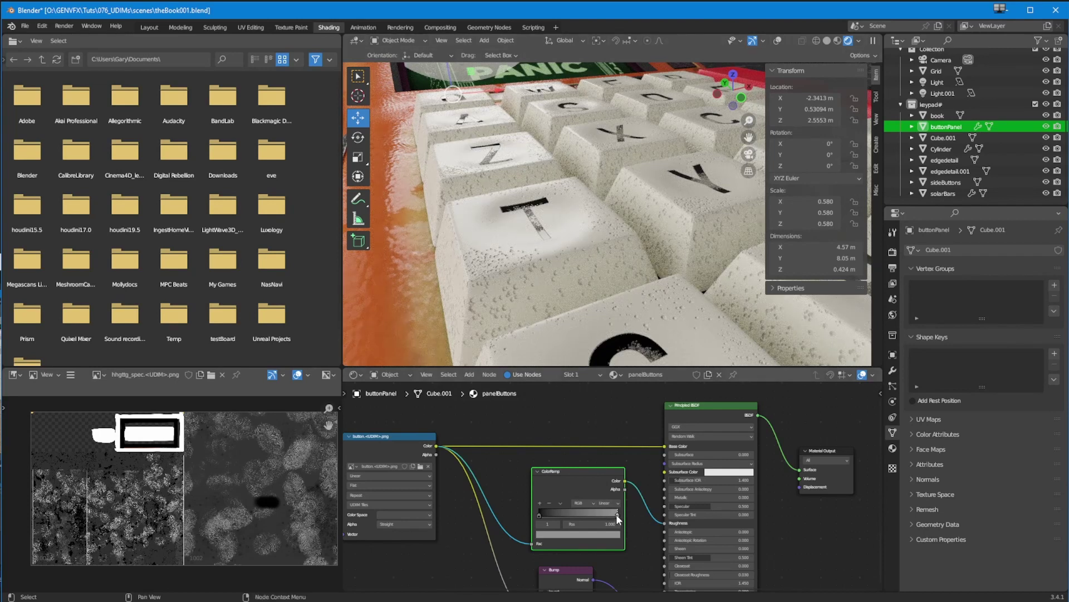
- Set the Bump node's Strength to 0.2 after checking the key surfaces close up
middle_drag(519, 312, 516, 276)
scroll(516, 276, up, 5)
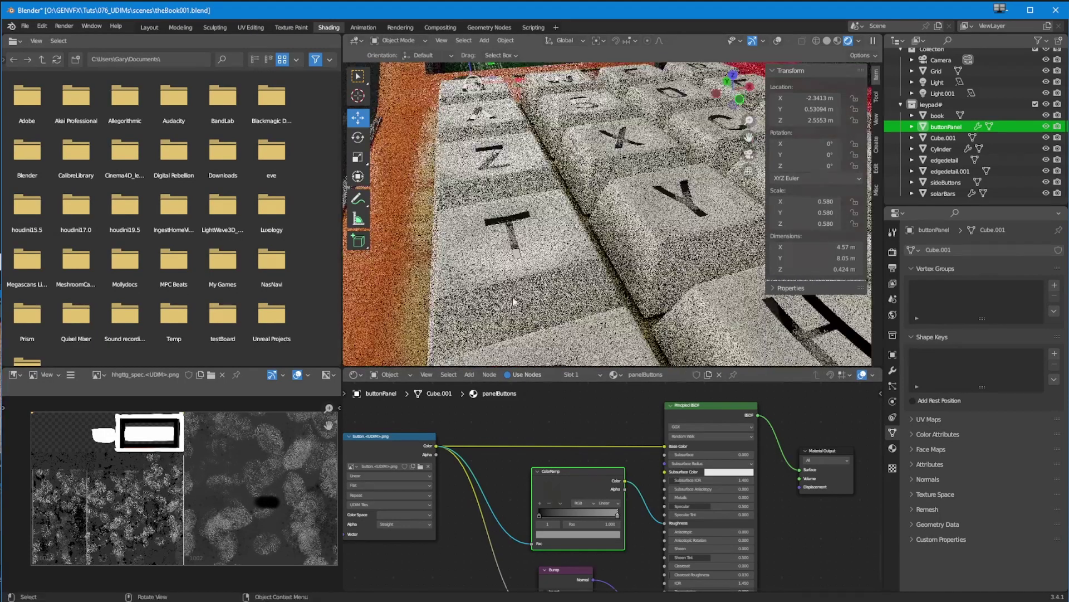
scroll(520, 335, up, 3)
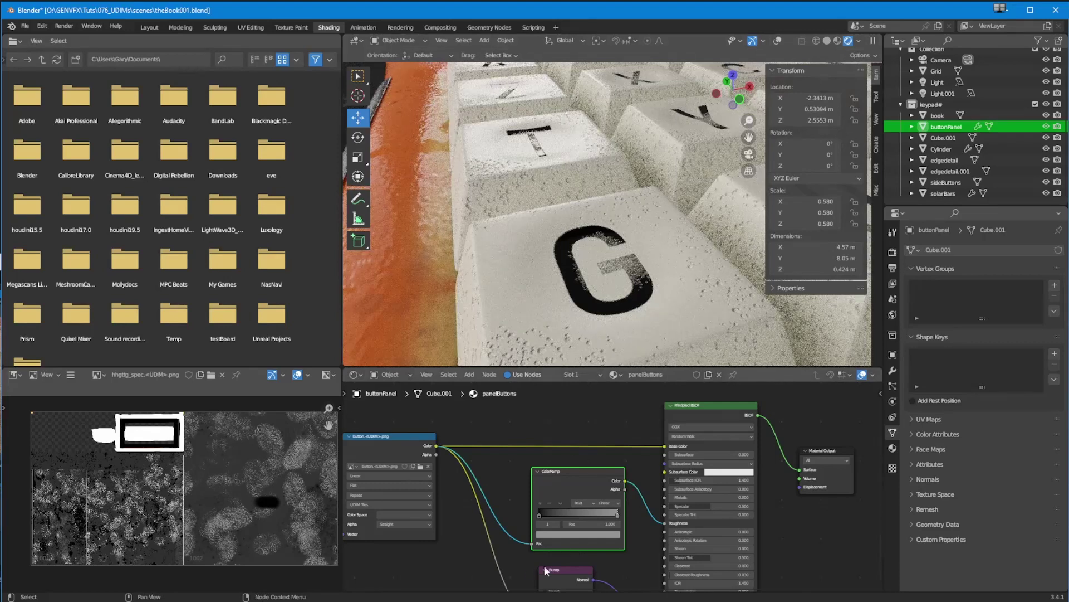
middle_drag(543, 564, 505, 448)
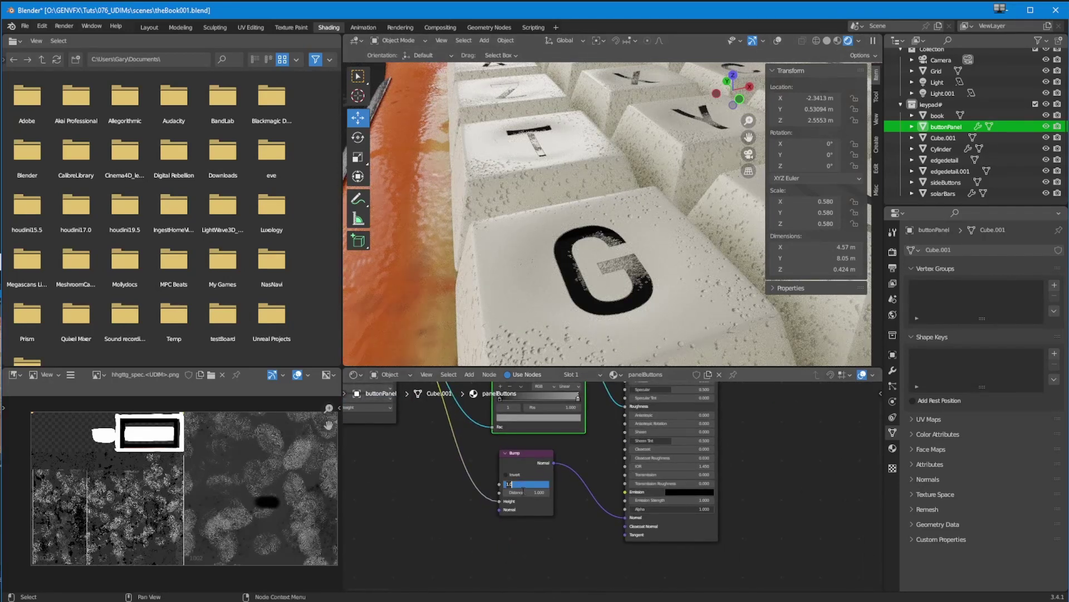
key(Return)
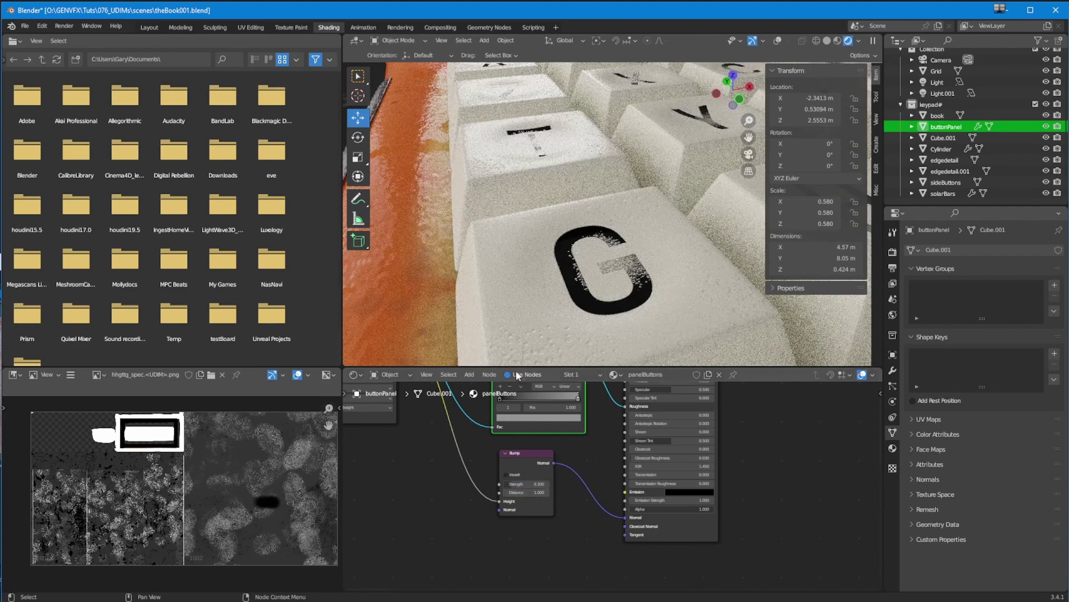
- Select the red side buttons object, show its modifiers and open it in the UV Editing workspace
middle_drag(503, 276, 485, 312)
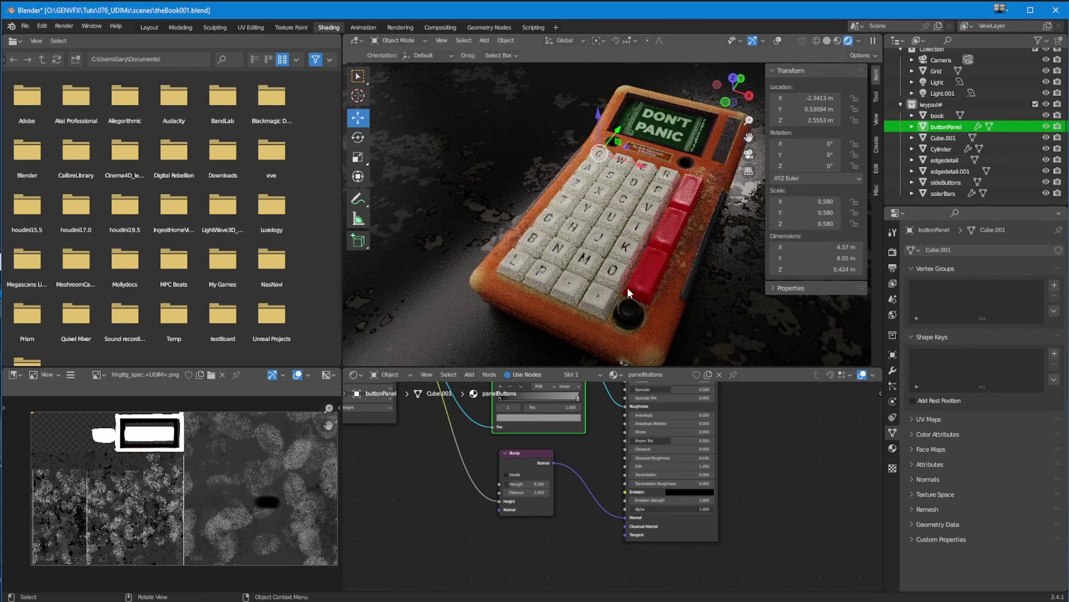
click(627, 286)
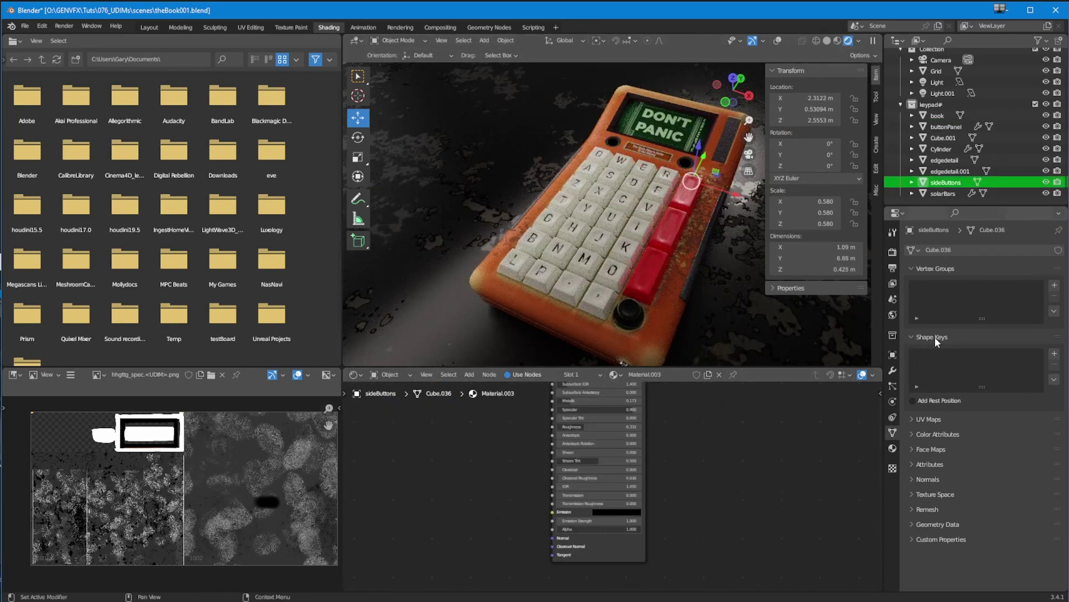
click(893, 370)
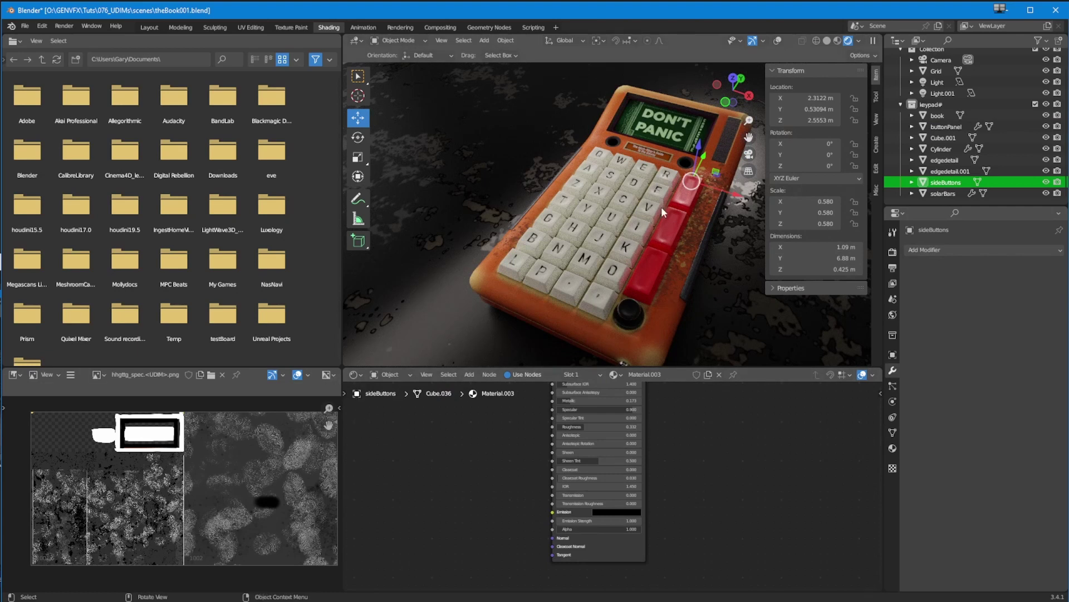
click(252, 28)
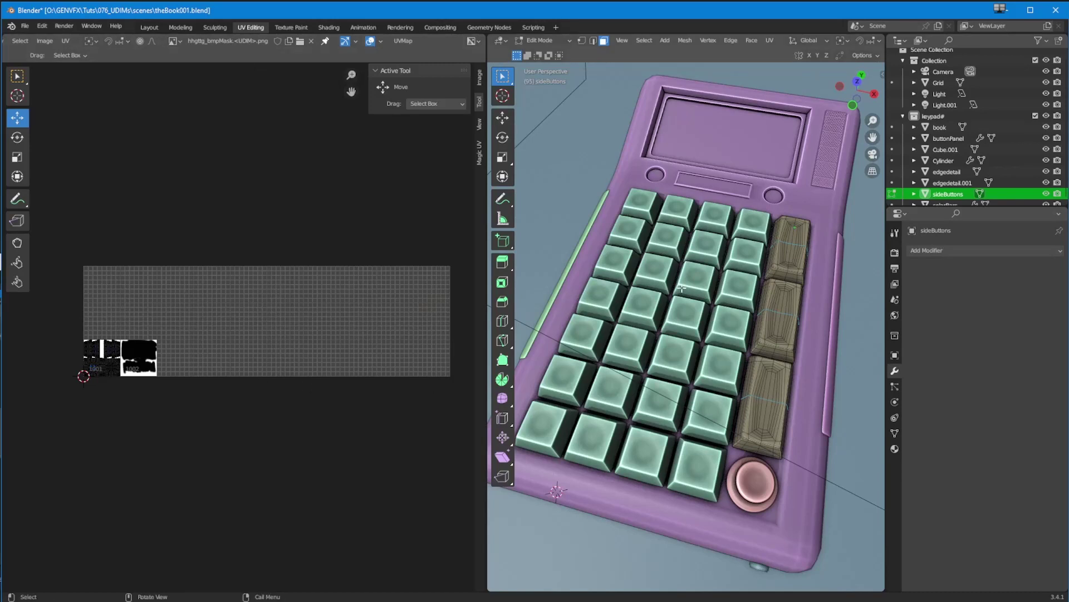
- Select the linked faces of all three side buttons and examine their UV layout close up
click(783, 284)
key(ctrl+l)
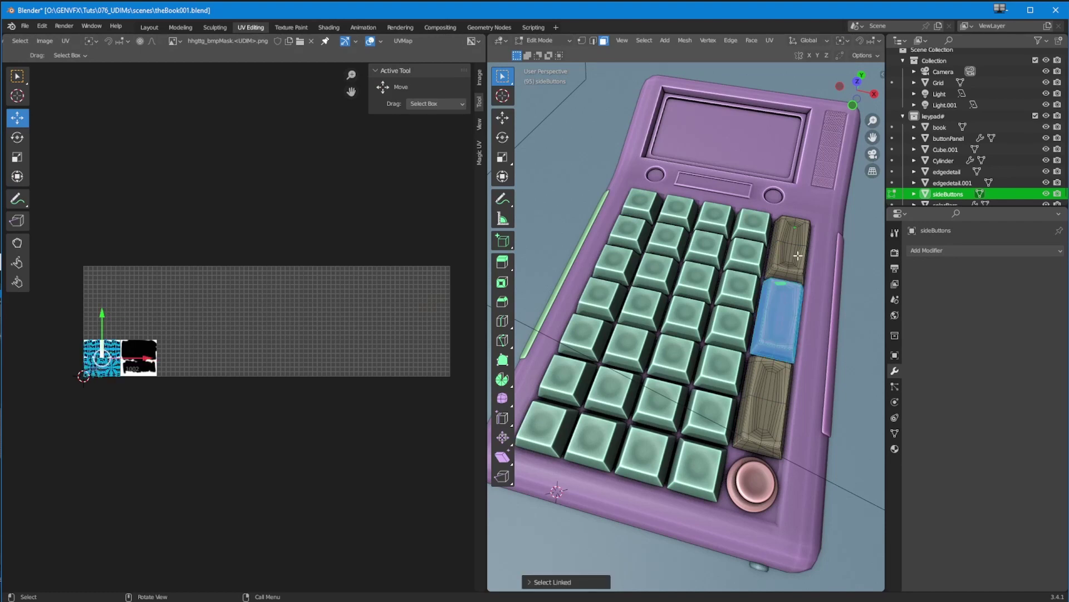
key(l)
key(l)
ctrl+middle_drag(193, 417, 246, 383)
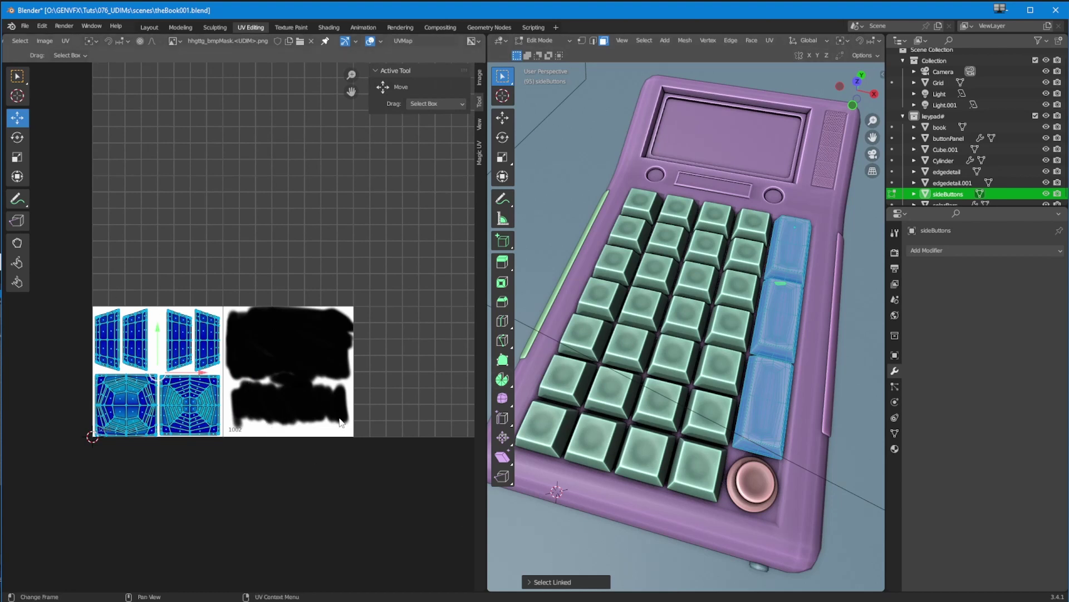
- Select only the middle side button and move its UVs 1 tile along X
key(alt+a)
key(l)
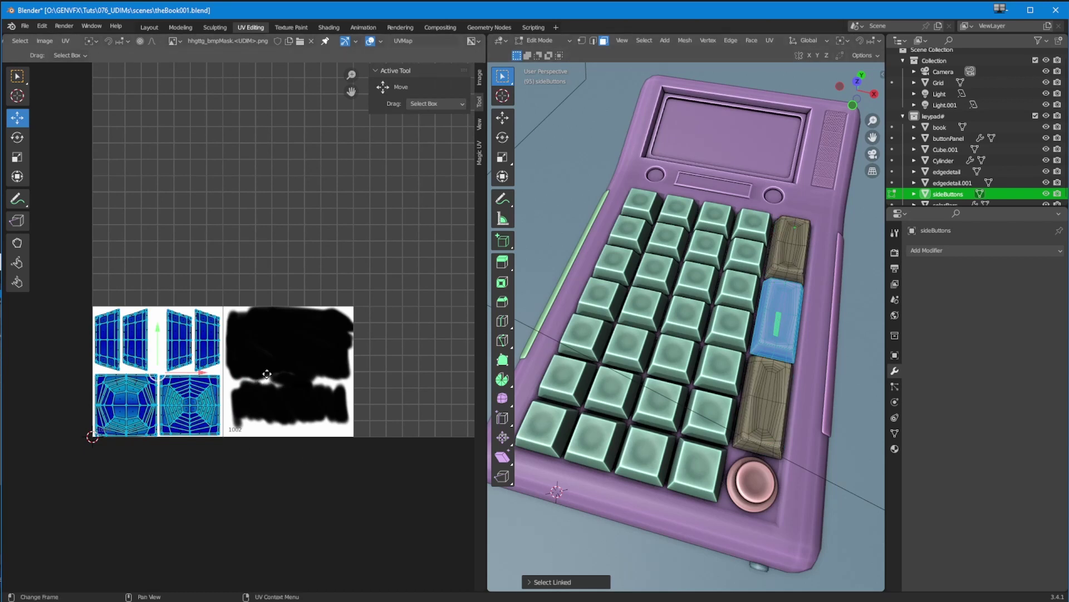
key(g)
key(x)
key(1)
key(Return)
- Select only the side button nearest the round knob and move its UVs 2 tiles along X
key(alt+a)
key(l)
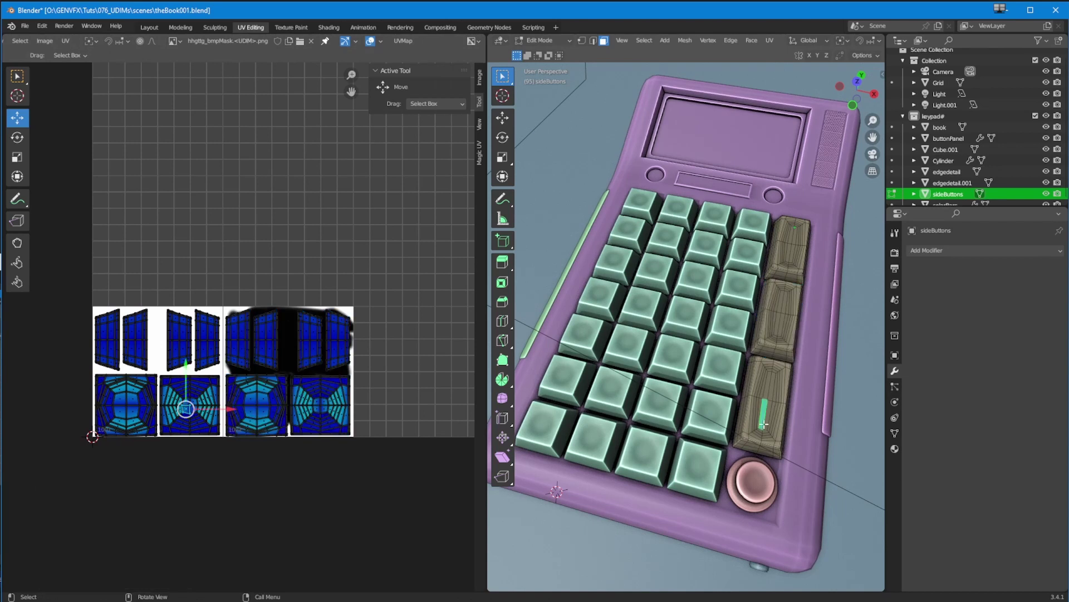
key(l)
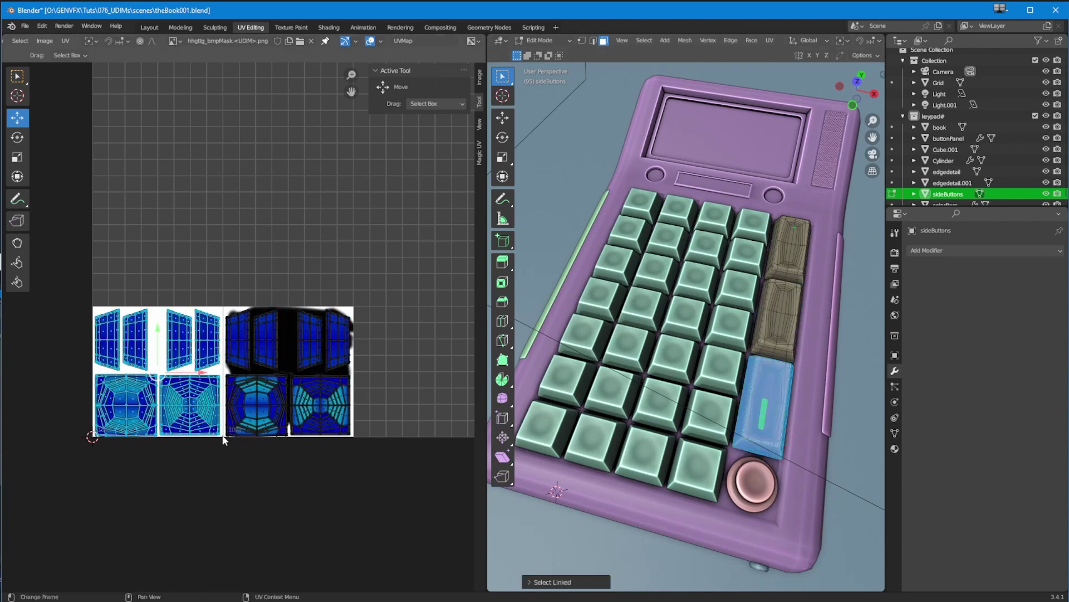
key(g)
key(x)
key(2)
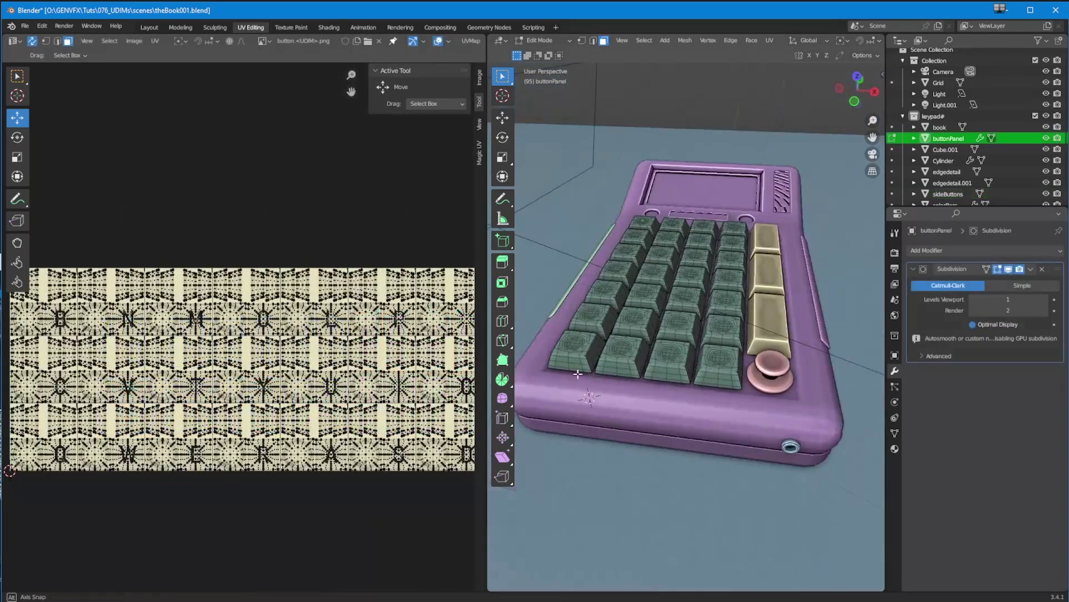
- Switch the button panel to Object Mode and examine its lettered UDIM image tiles
middle_drag(613, 368, 590, 450)
scroll(590, 450, up, 1)
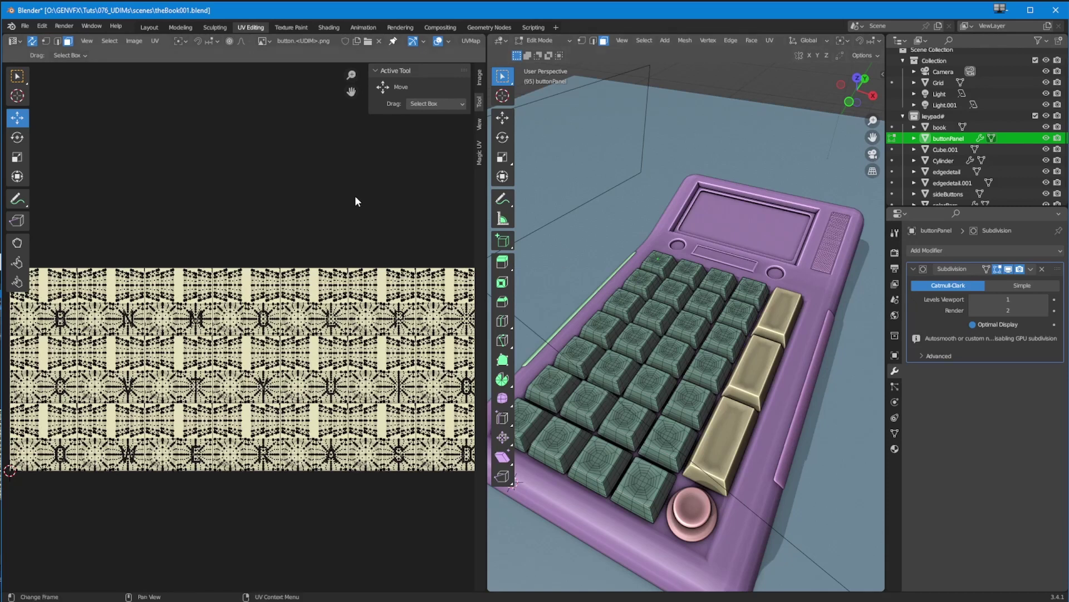
click(537, 41)
click(538, 43)
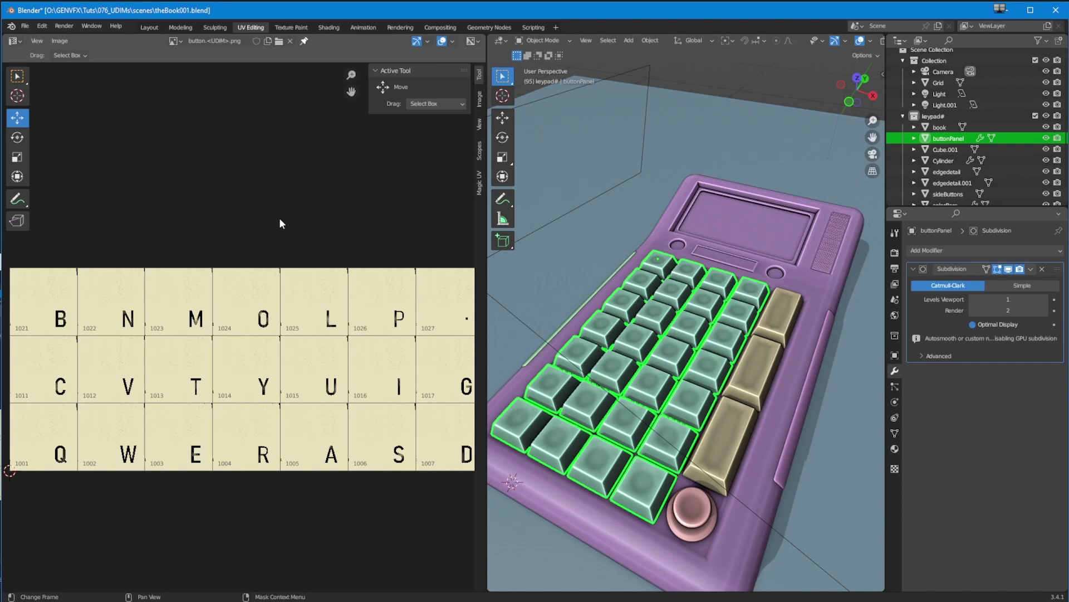
ctrl+middle_drag(242, 436, 227, 390)
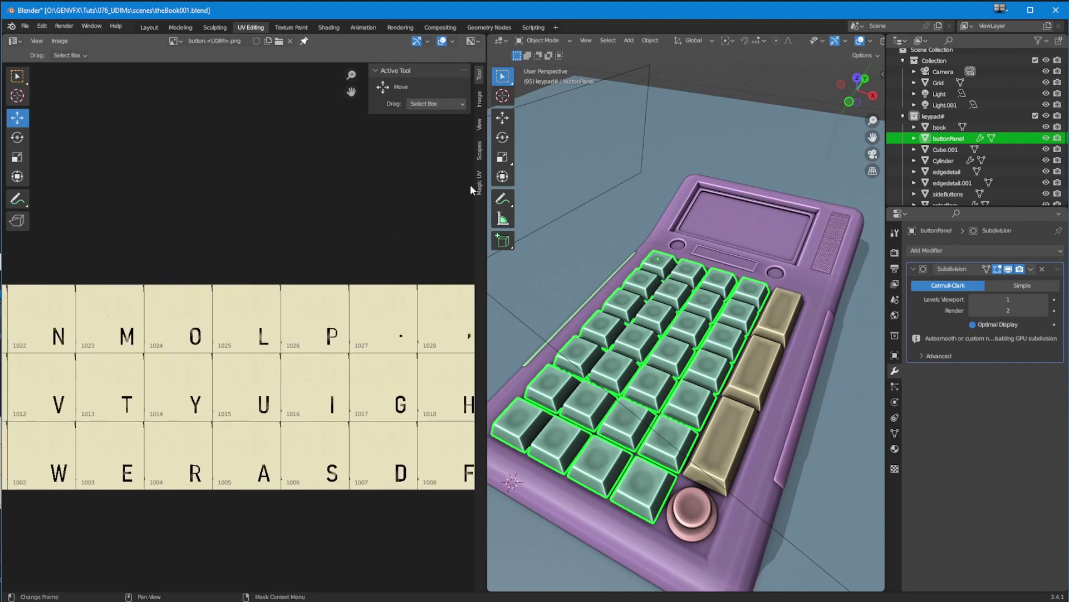
- Return to the Shading workspace and inspect the rendered keypad through the camera, with the sidebar hidden and the frame fitted, and from a nearby angle
click(397, 28)
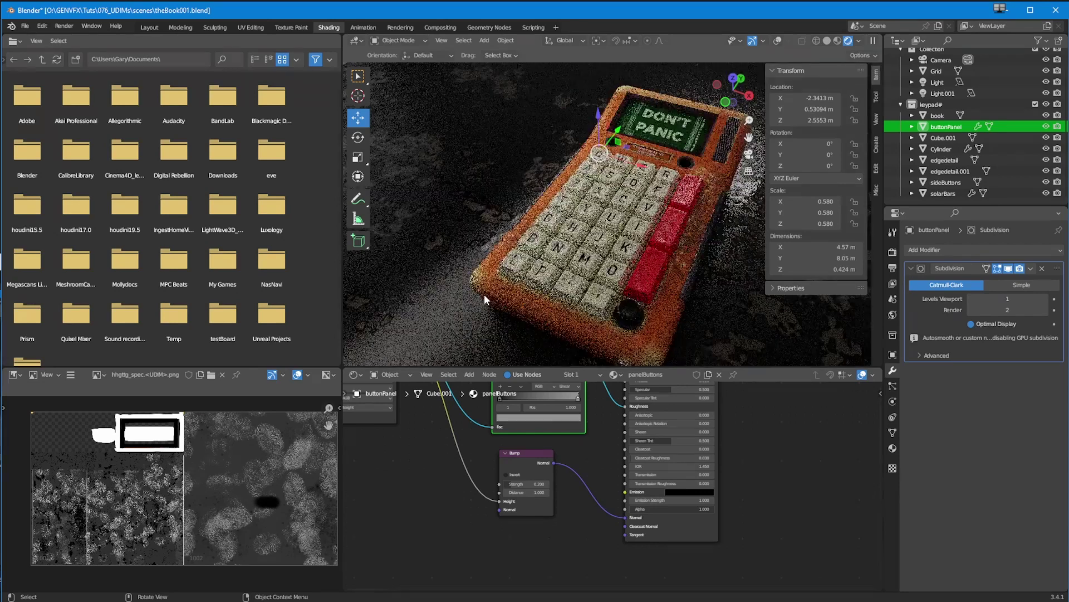
mouse_move(491, 297)
middle_down()
mouse_move(466, 283)
mouse_move(474, 292)
middle_up()
key(KP_0)
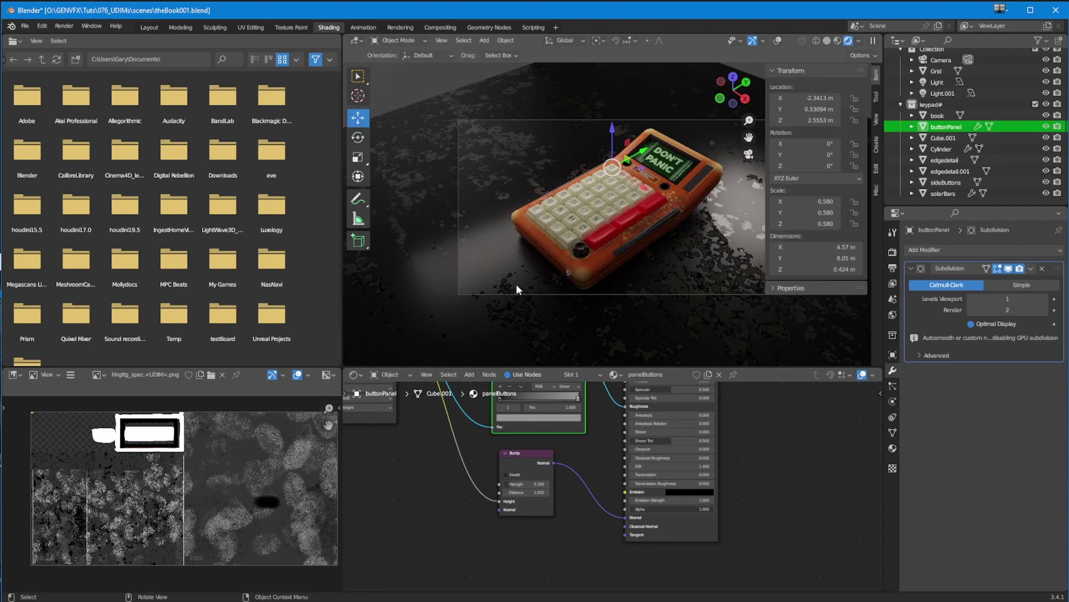
key(n)
key(Home)
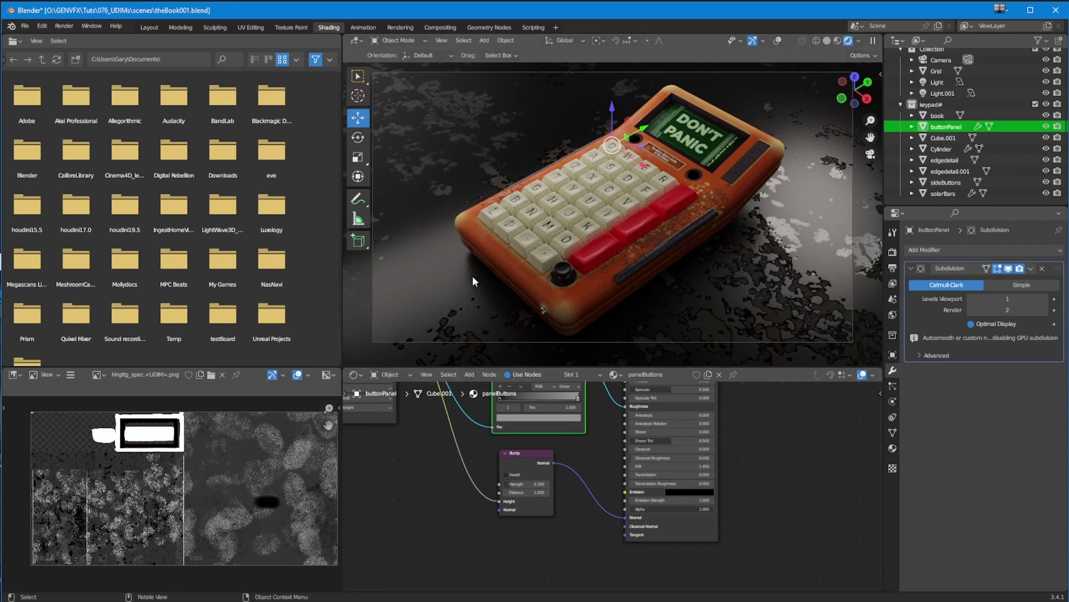
mouse_move(456, 327)
middle_down()
mouse_move(495, 250)
mouse_move(437, 332)
mouse_move(508, 325)
mouse_move(508, 336)
mouse_move(452, 339)
mouse_move(469, 322)
middle_up()
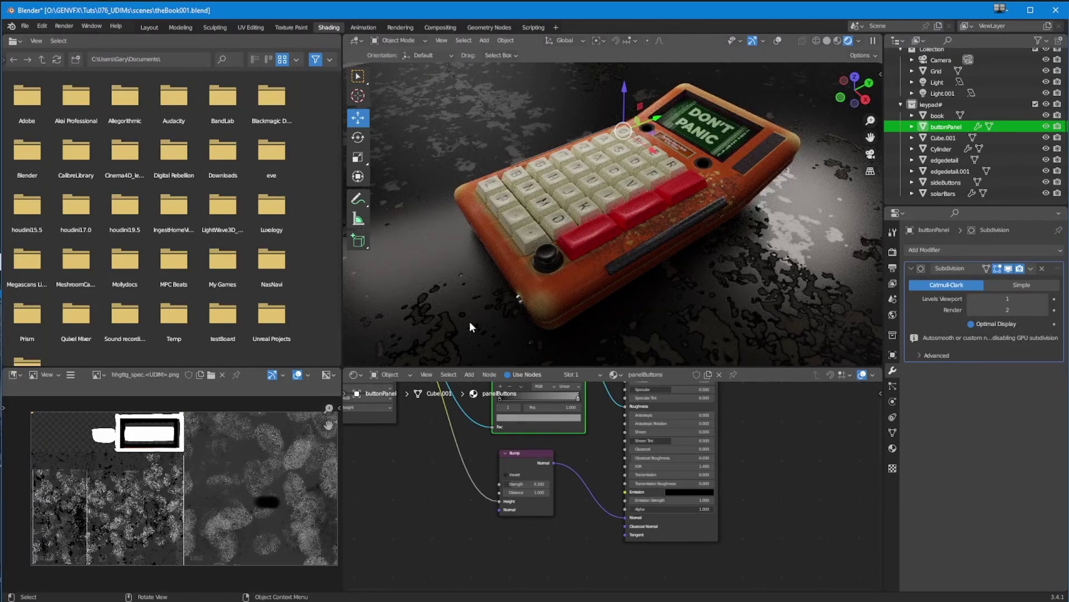